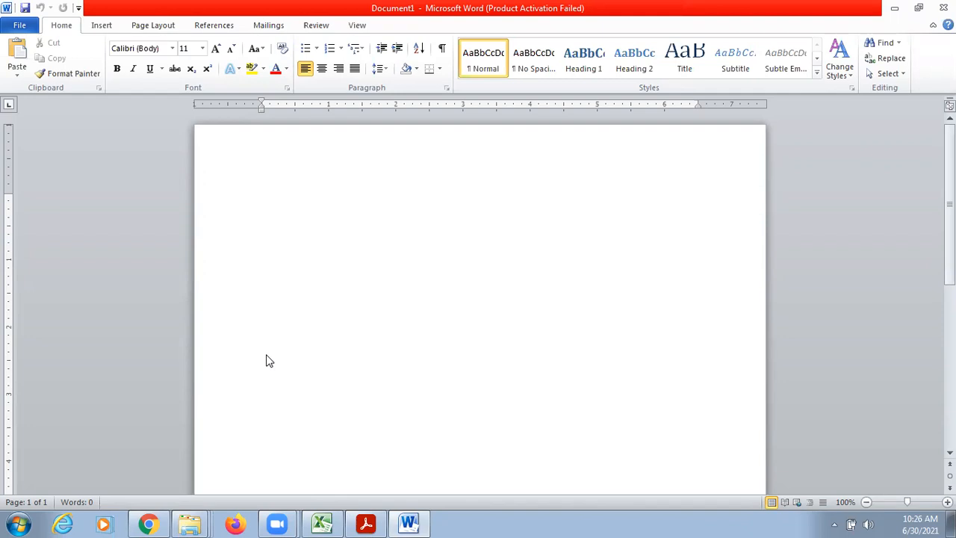
Switch to Chrome and open a new browser tab ready for a Google search
left_click(148, 525)
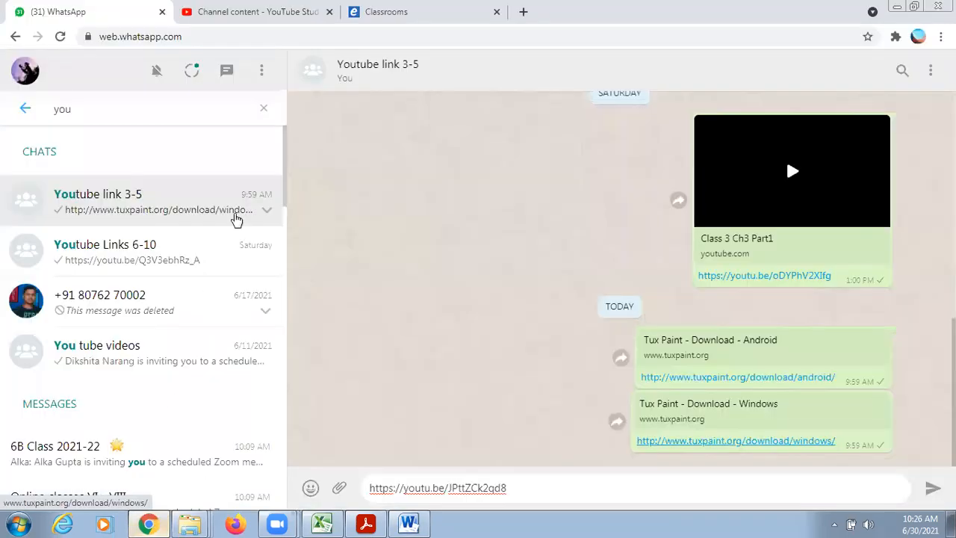
key("ctrl+Tab")
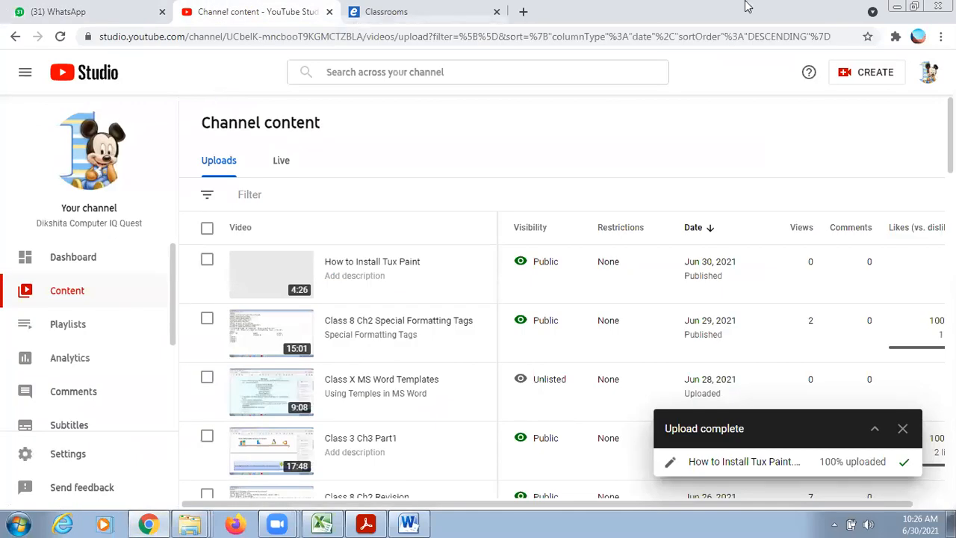
left_click(524, 12)
left_click(420, 265)
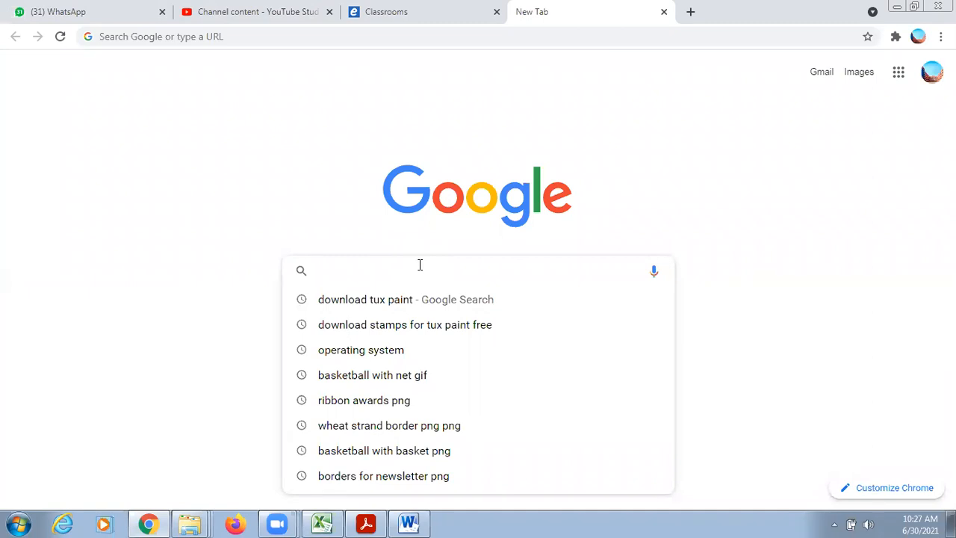
type("Back")
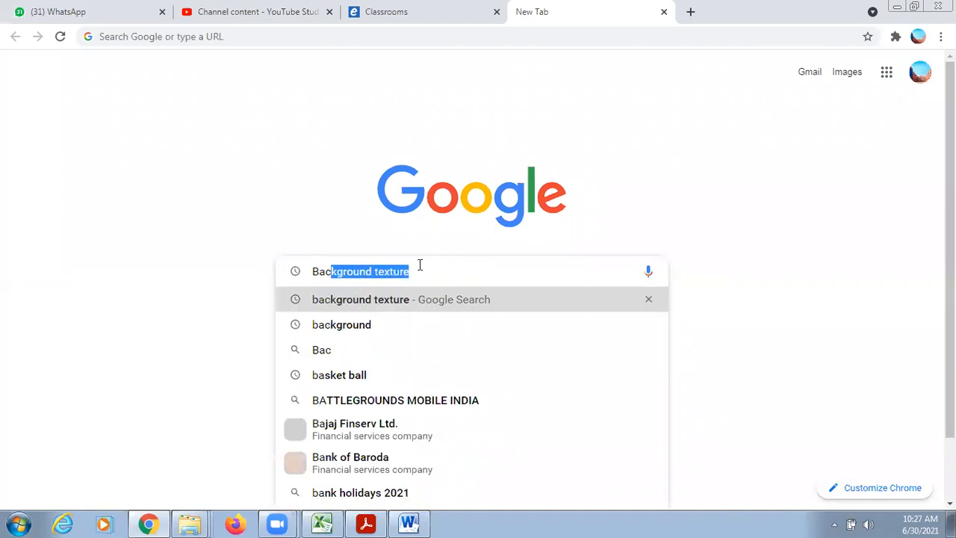
key("BackSpace")
key("BackSpace")
key("BackSpace")
key("BackSpace")
key("BackSpace")
Search Google for "Texture Backgrounds" and show the image results
type("T")
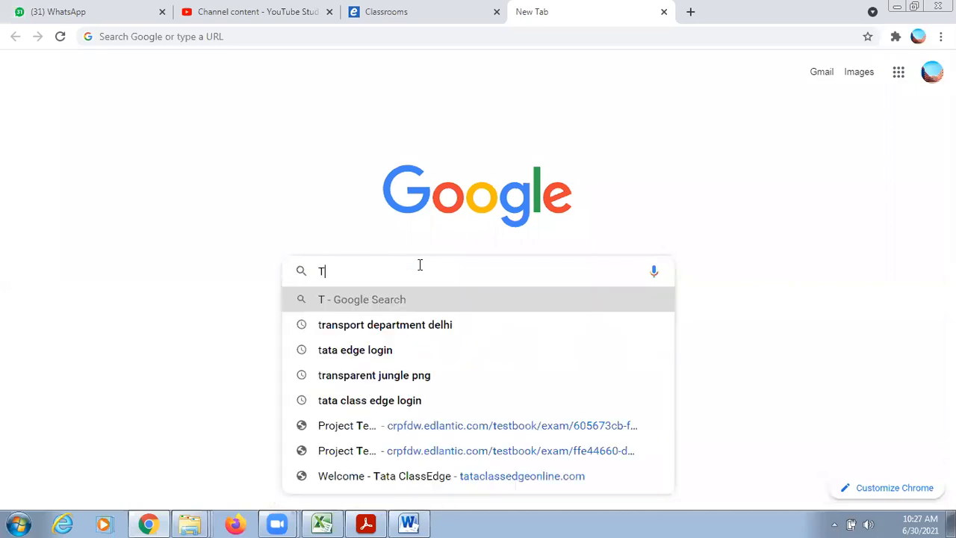
type("exture ")
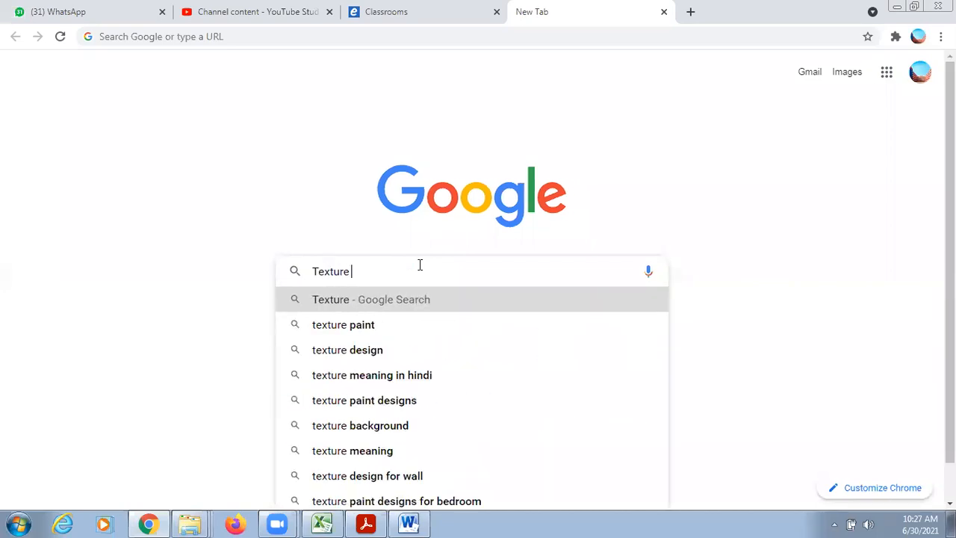
type("Backgr")
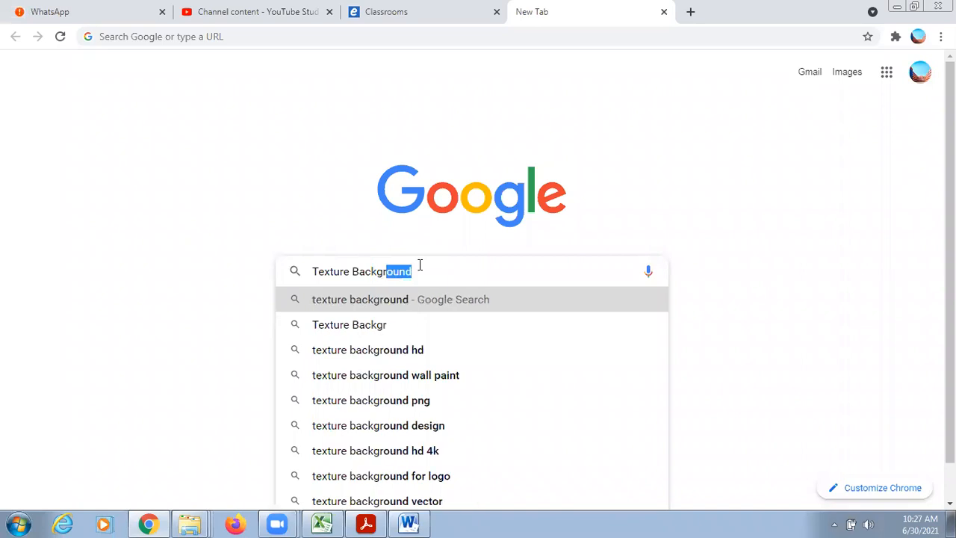
type("ounds")
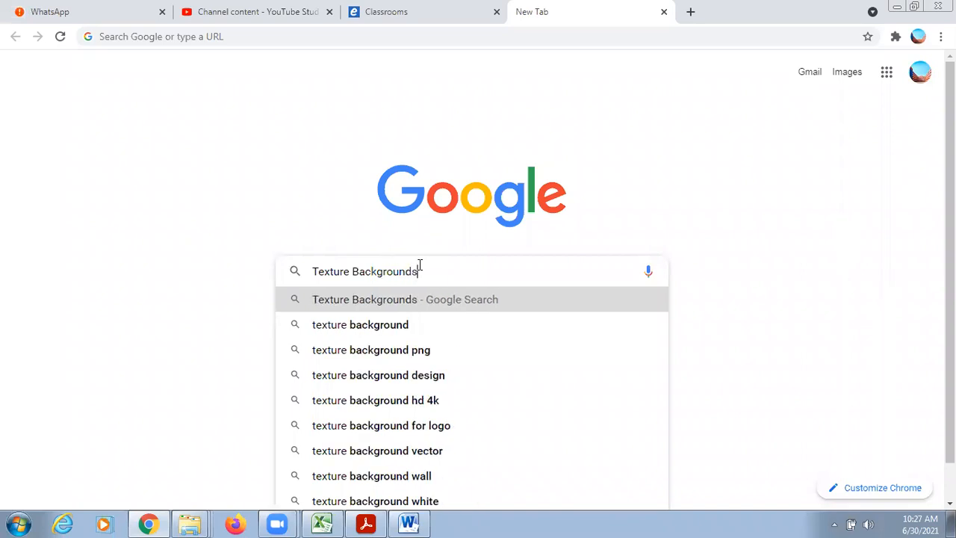
key("Return")
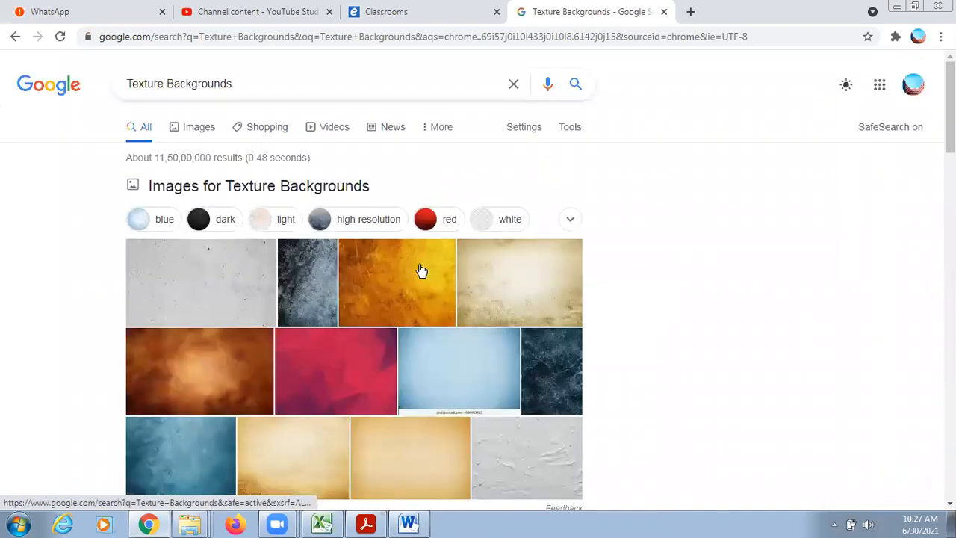
left_click(203, 127)
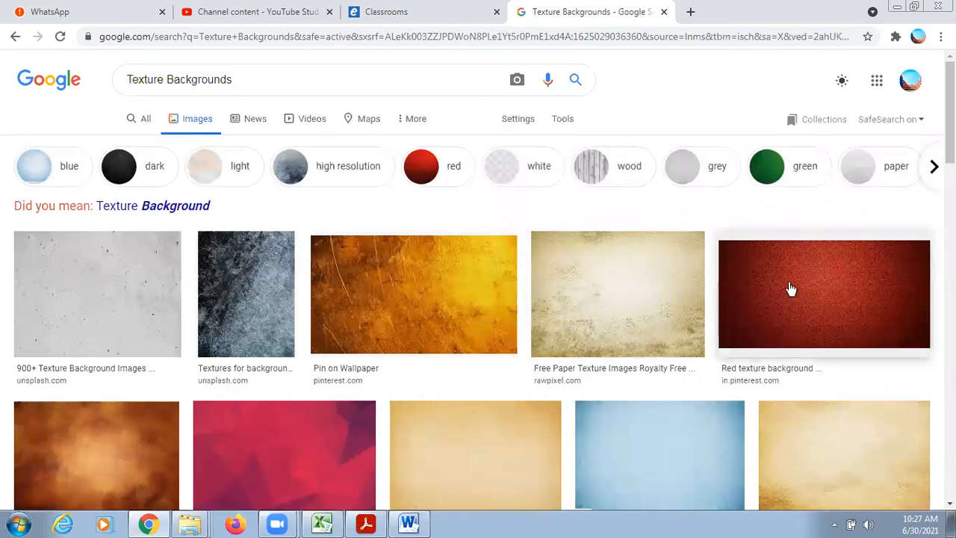
Browse the texture image results, previewing the blue Shutterstock background and the pale blue Pexels background
scroll(950, 112, "down", 2)
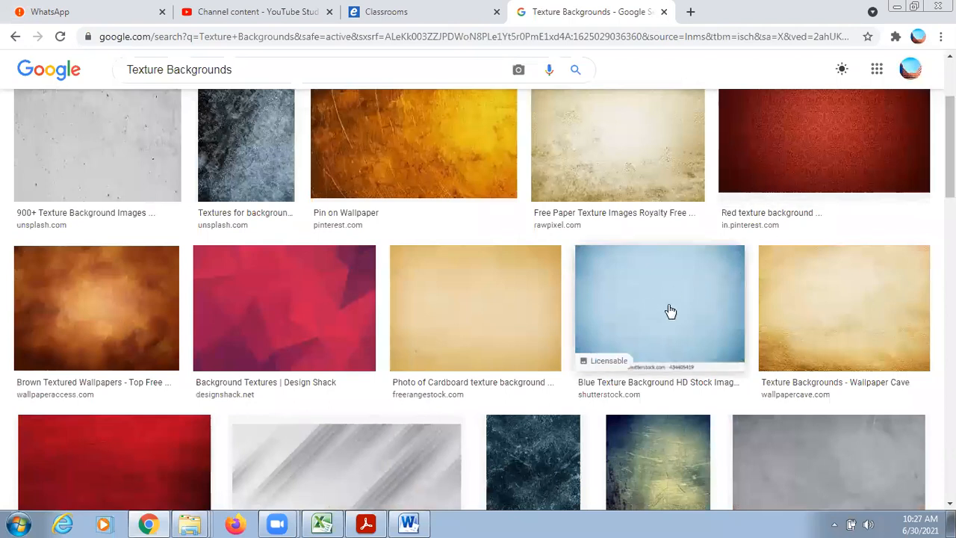
left_click(711, 304)
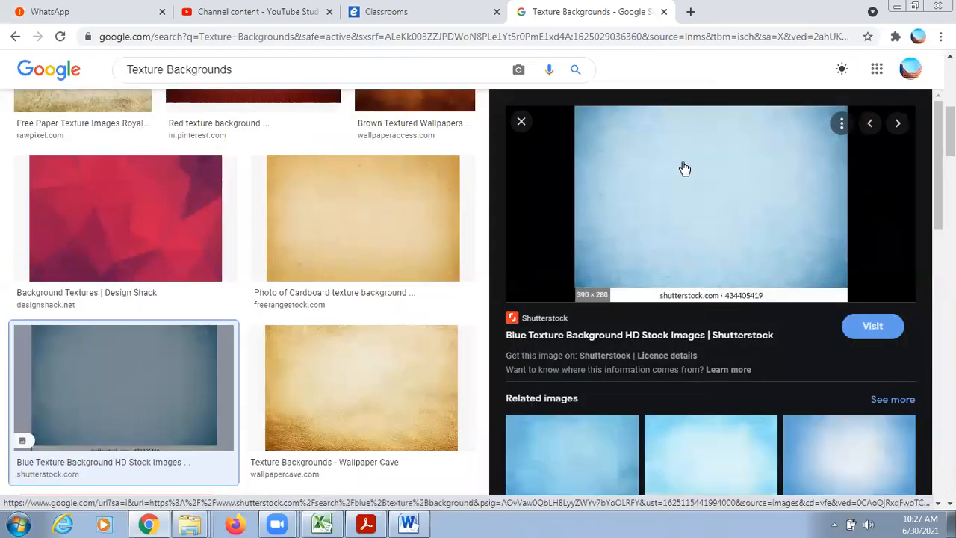
left_click(521, 123)
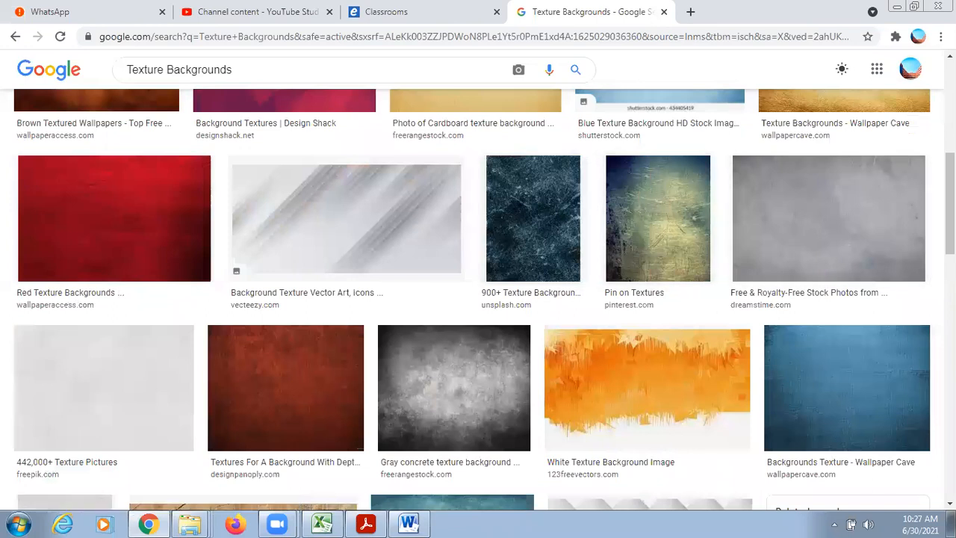
scroll(478, 299, "down", 3)
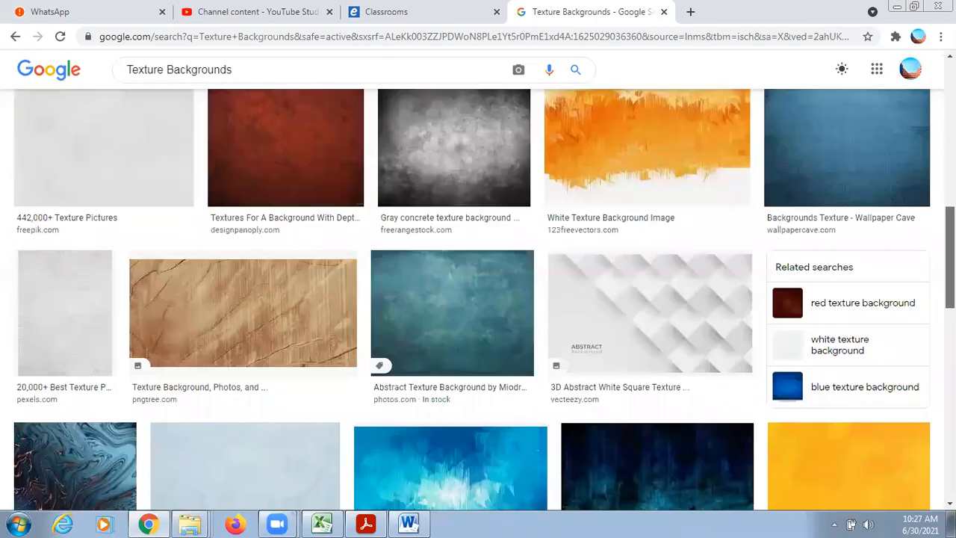
scroll(478, 299, "down", 1)
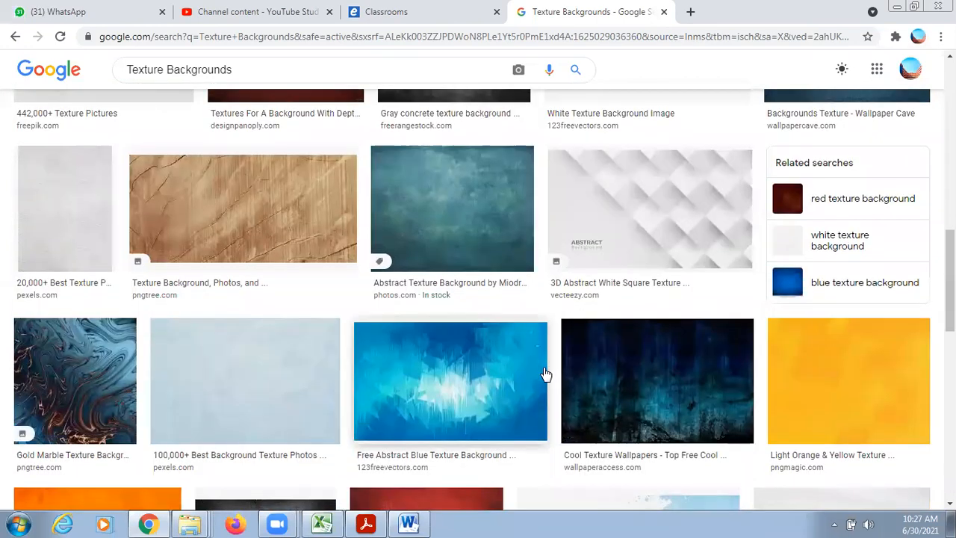
scroll(231, 386, "down", 5)
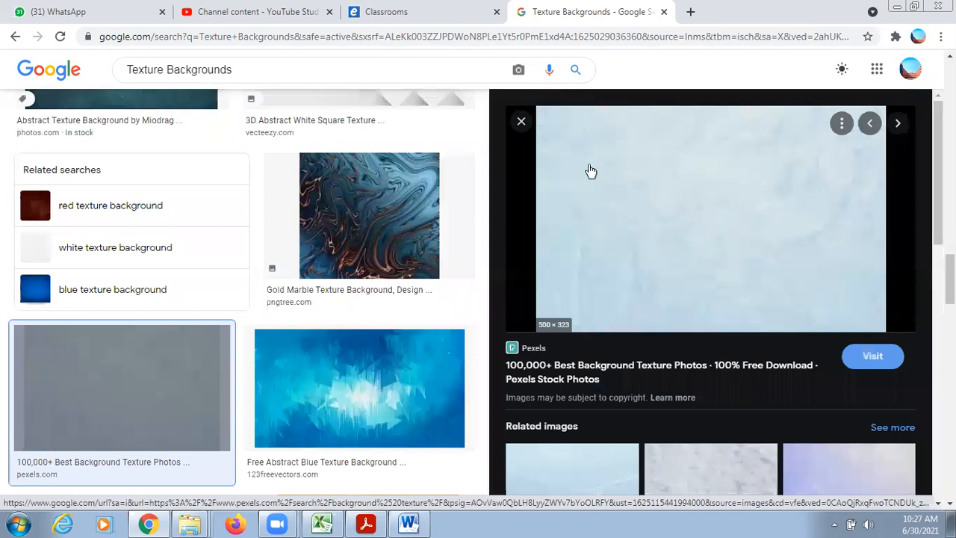
left_click(520, 122)
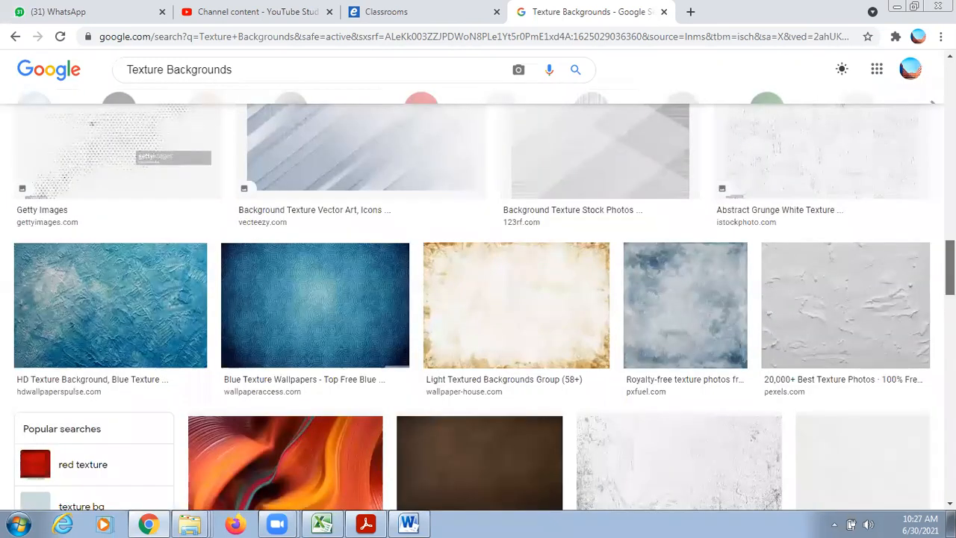
scroll(309, 90, "up", 20)
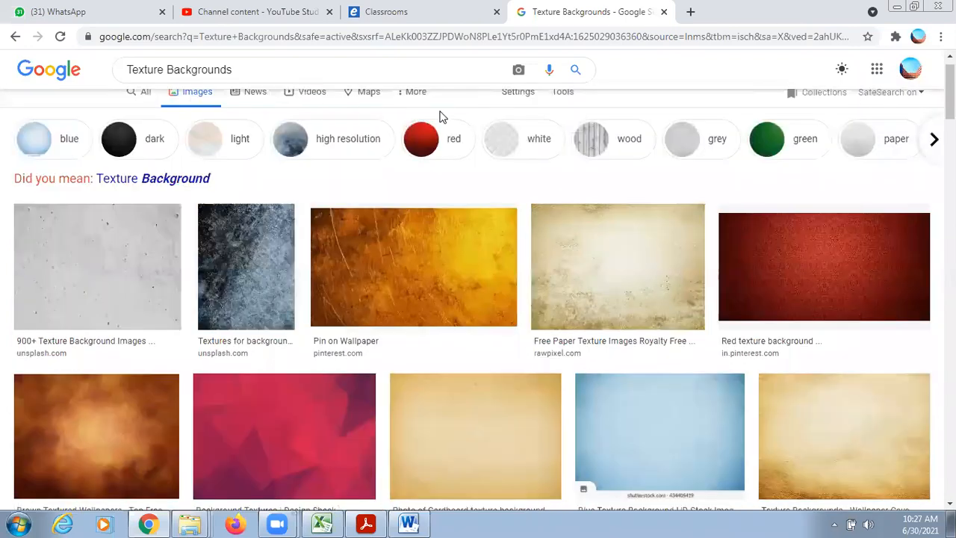
Filter the texture image results to the Large size and look over them
left_click(526, 99)
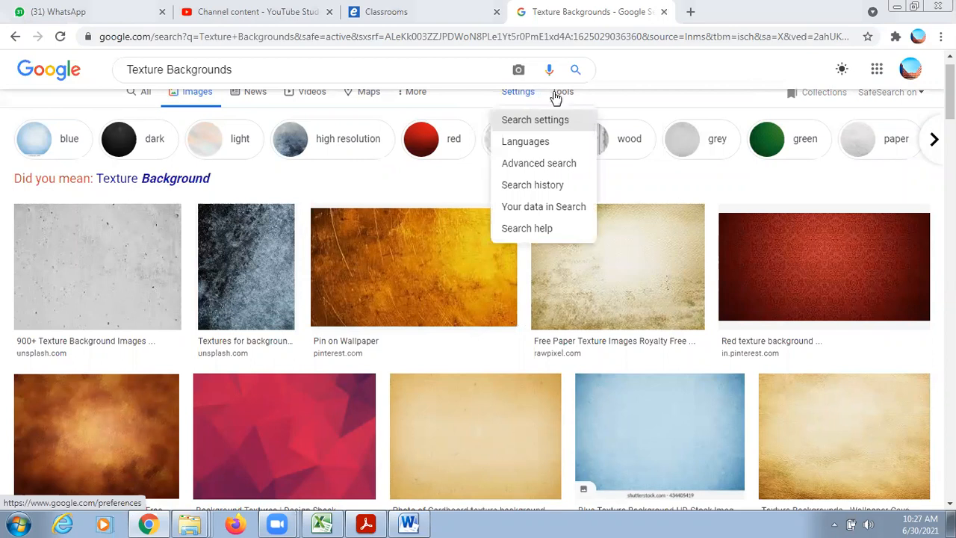
left_click(552, 94)
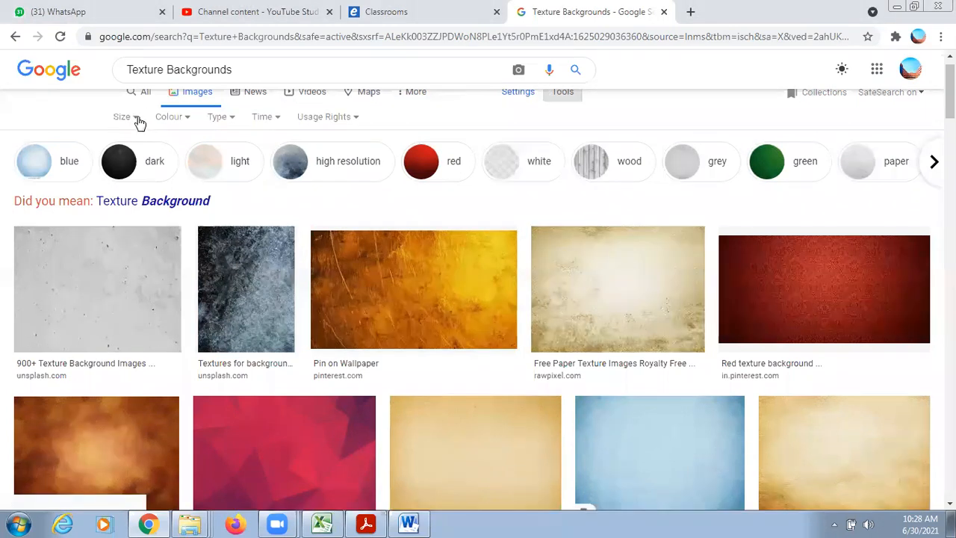
left_click(131, 119)
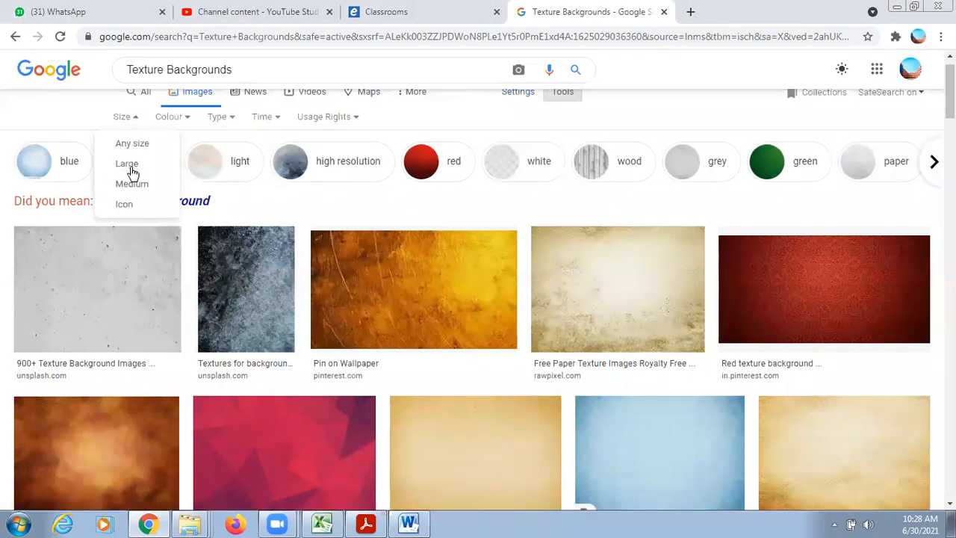
left_click(130, 168)
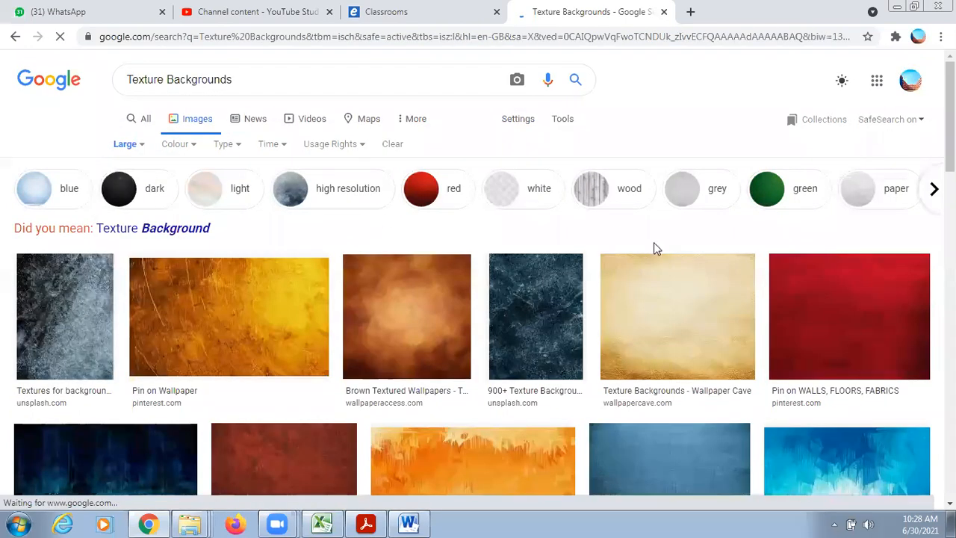
scroll(478, 299, "down", 3)
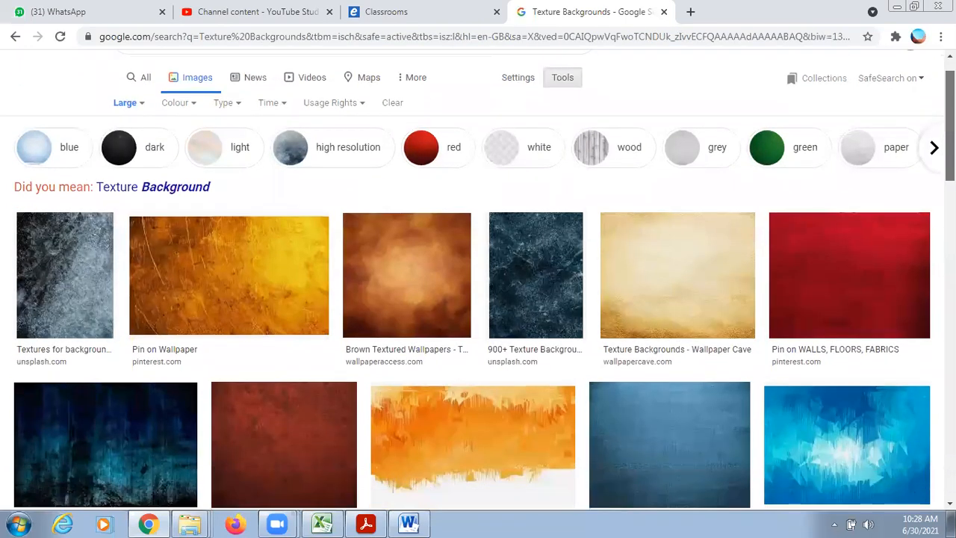
scroll(671, 128, "up", 2)
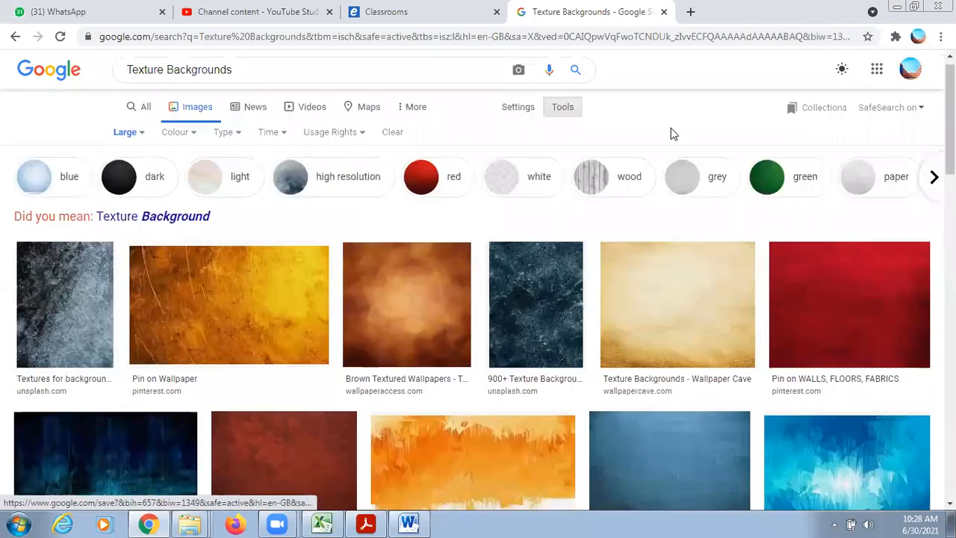
Narrow the image results to white textures and browse them for a suitable background
left_click(540, 190)
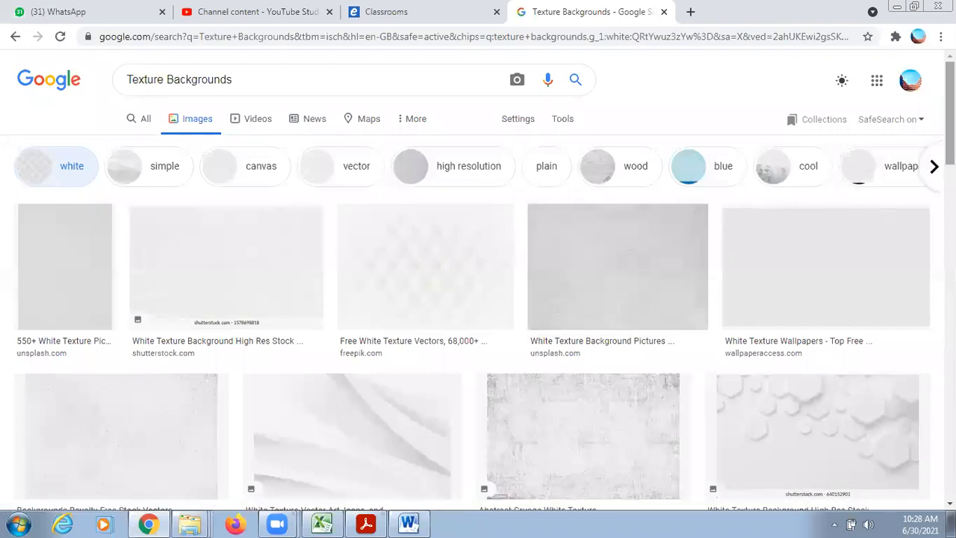
scroll(844, 208, "down", 2)
scroll(485, 300, "down", 1)
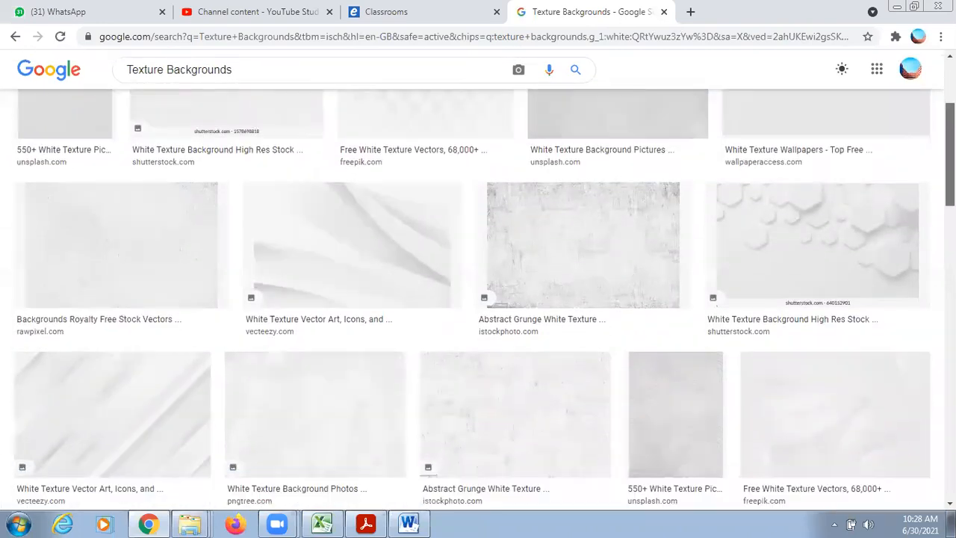
scroll(478, 308, "down", 2)
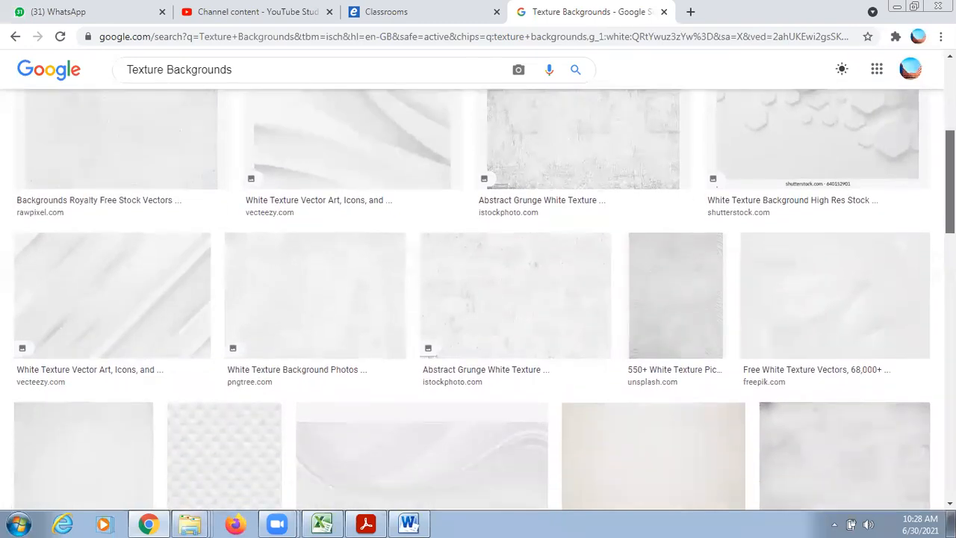
scroll(828, 205, "down", 2)
Preview a Freepik white texture and its related image "Elegant white background with shiny lines", then close the preview
left_click(829, 206)
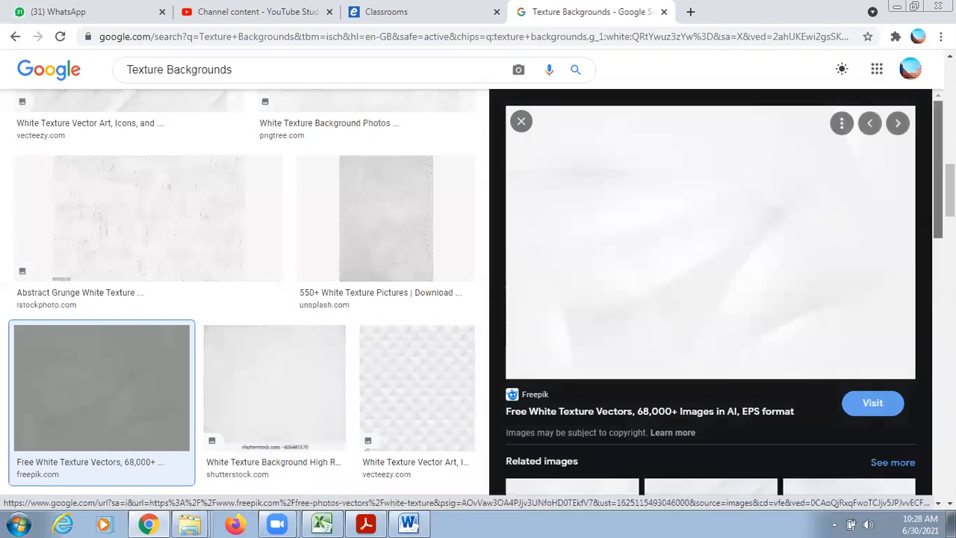
scroll(710, 299, "down", 3)
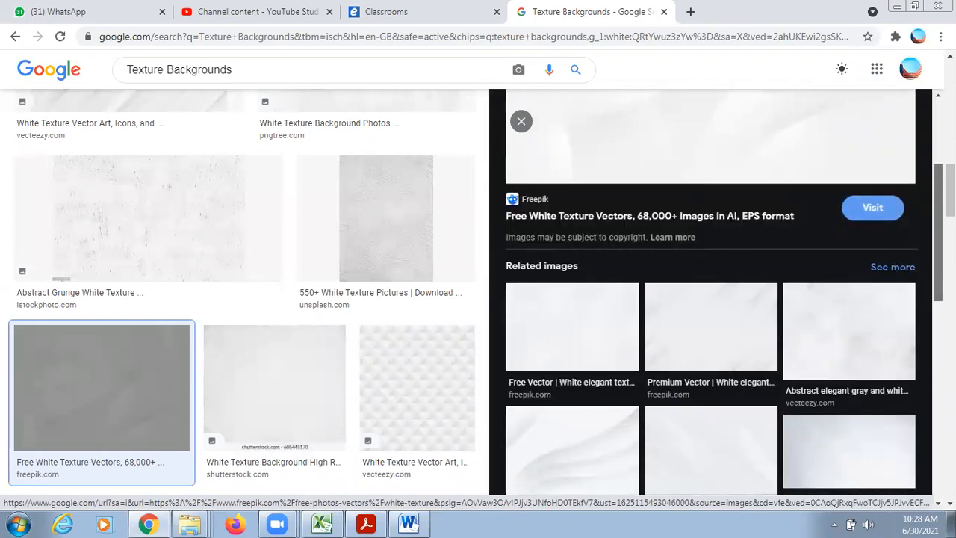
left_click(717, 435)
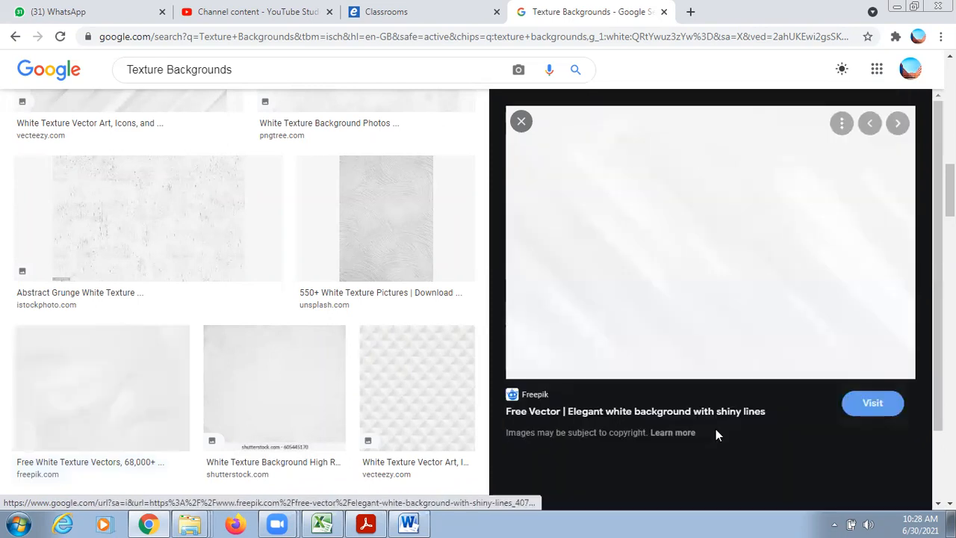
left_click(521, 121)
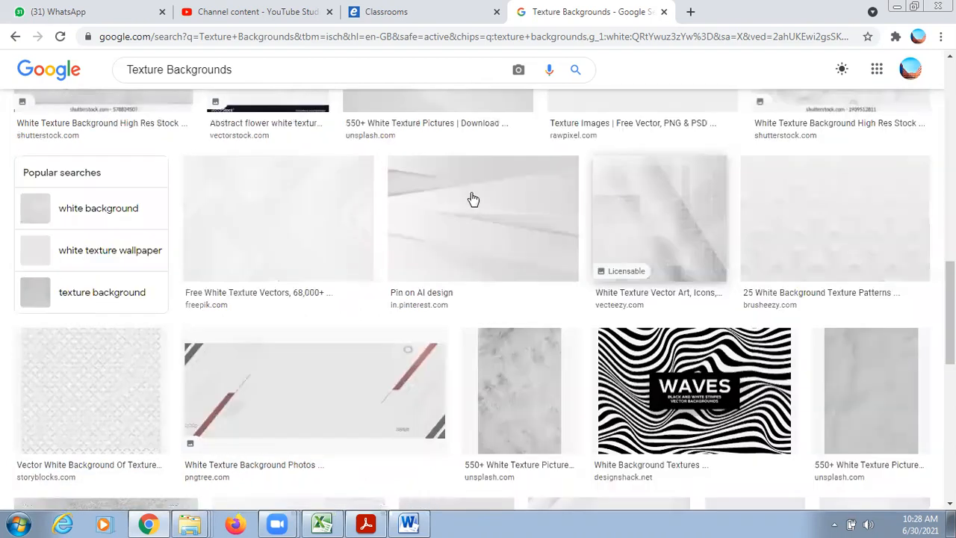
Preview the Freepik white texture, open its related image "White elegant texture background" and start saving that image
left_click(331, 239)
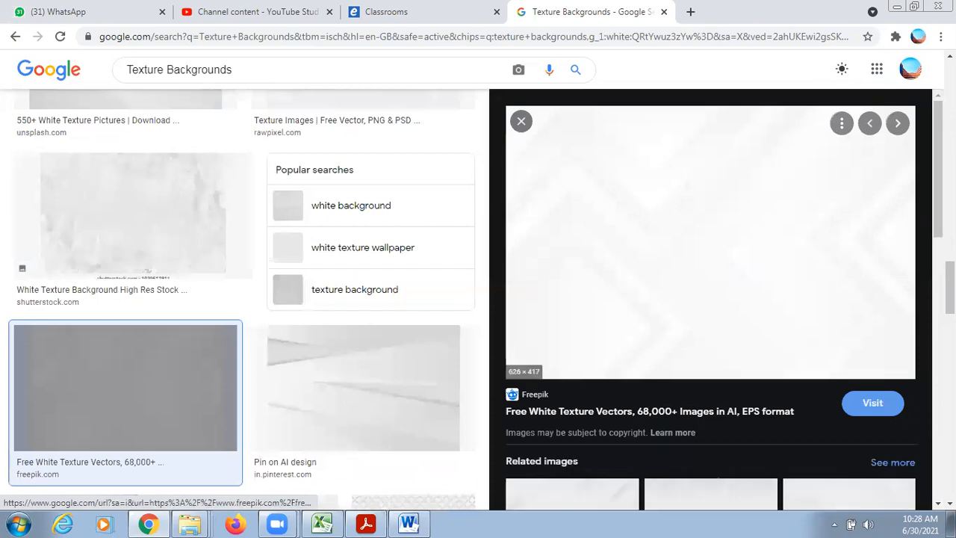
scroll(522, 121, "down", 4)
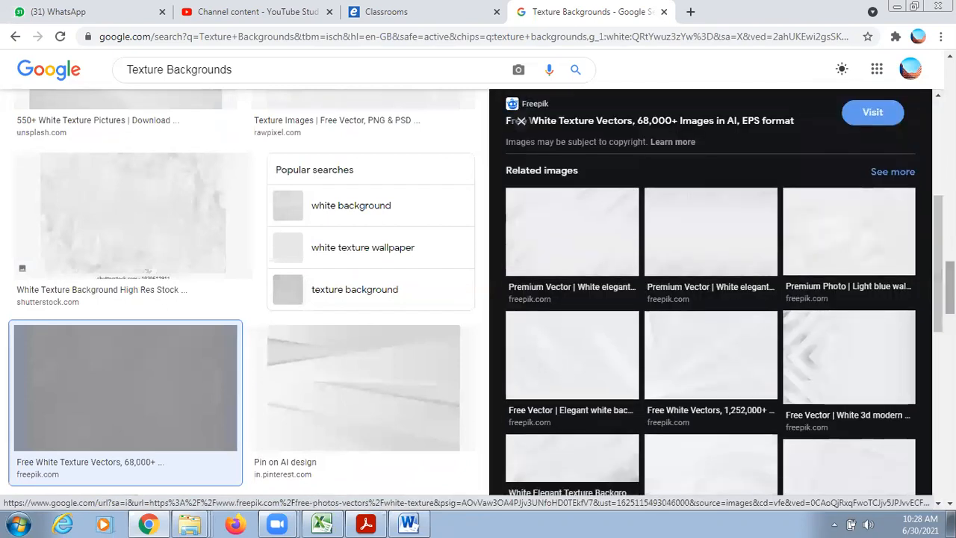
left_click(687, 248)
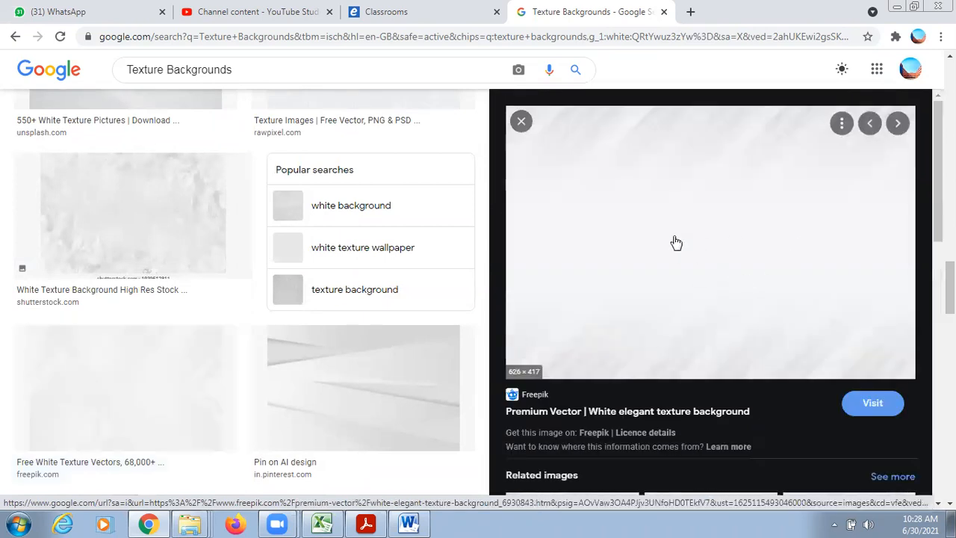
right_click(686, 228)
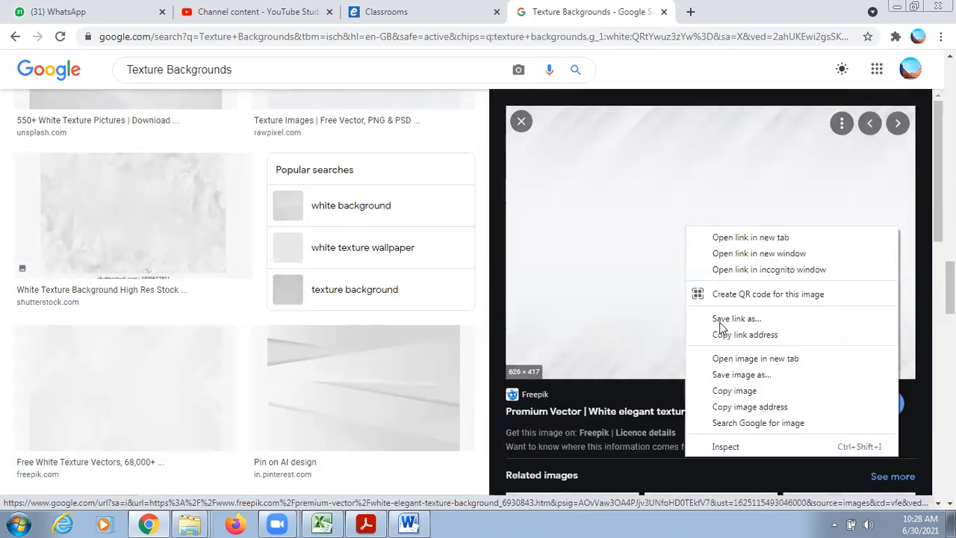
left_click(546, 107)
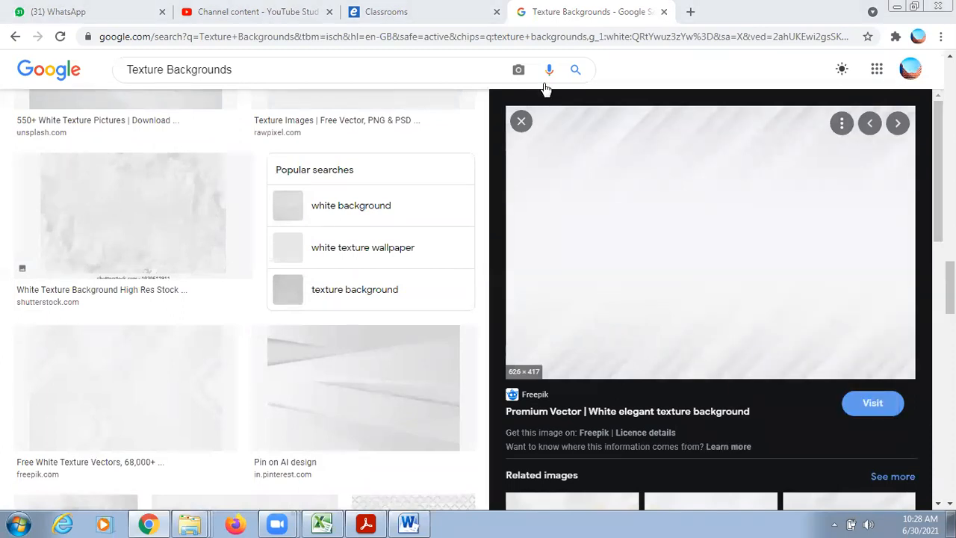
right_click(660, 250)
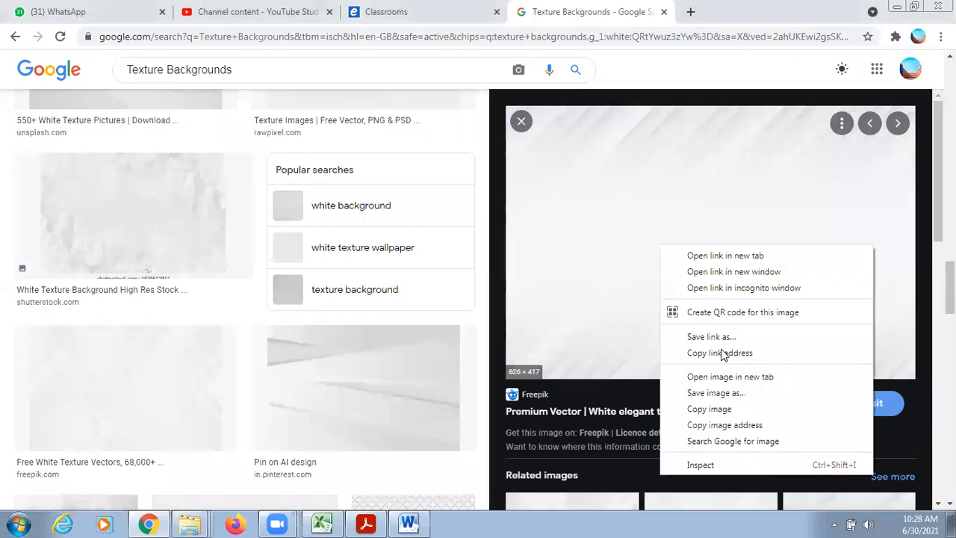
left_click(715, 394)
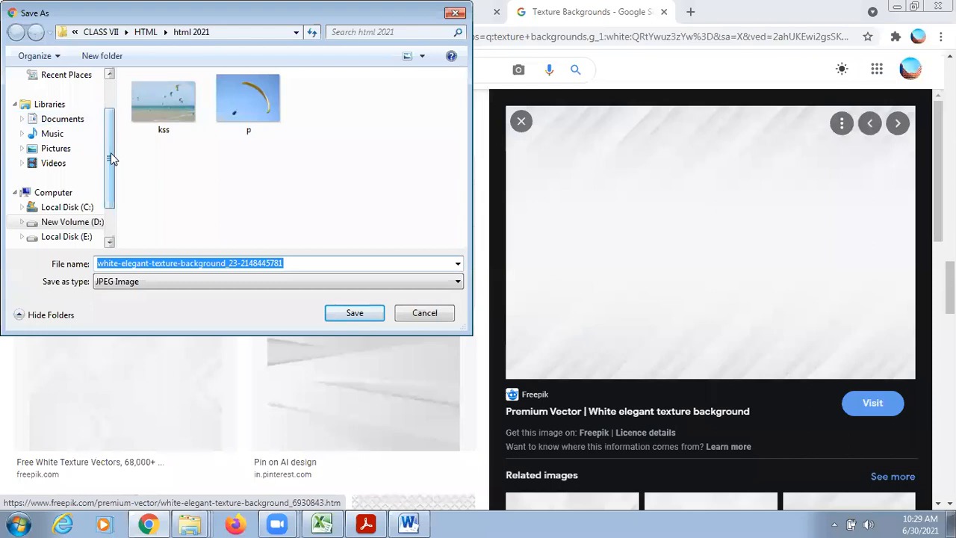
Set the save location to the CLASS X folder on New Volume (D:)
scroll(110, 155, "up", 2)
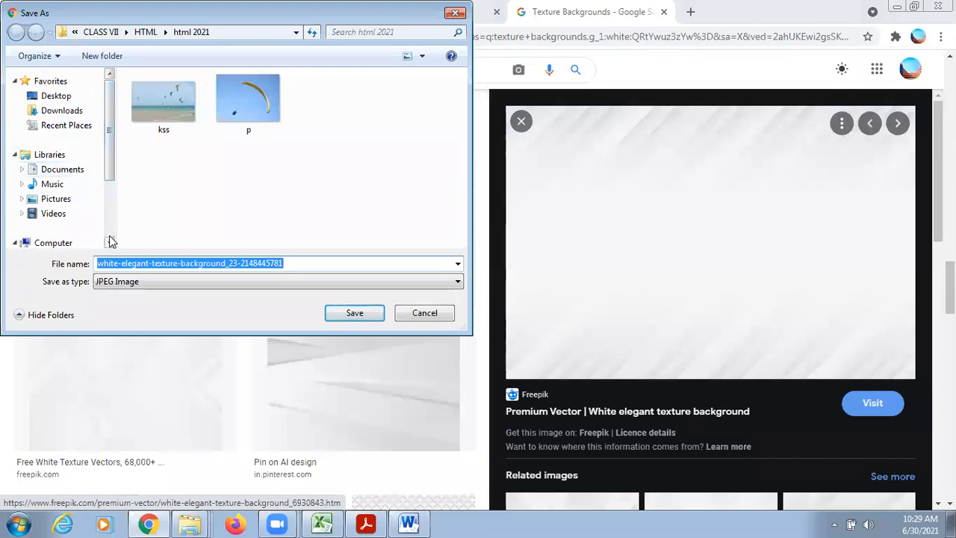
scroll(110, 240, "down", 2)
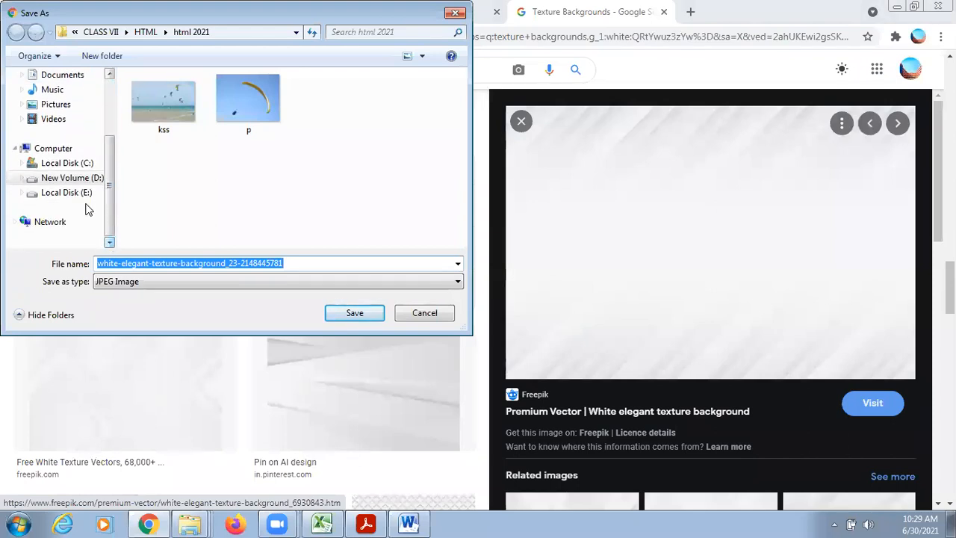
left_click(72, 178)
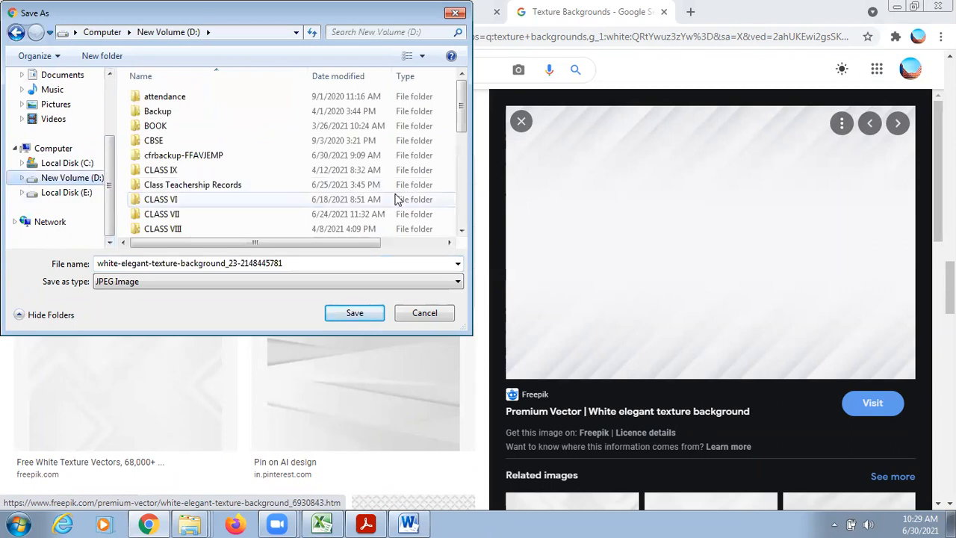
left_click(461, 232)
left_click(460, 232)
left_click(461, 231)
left_click(460, 232)
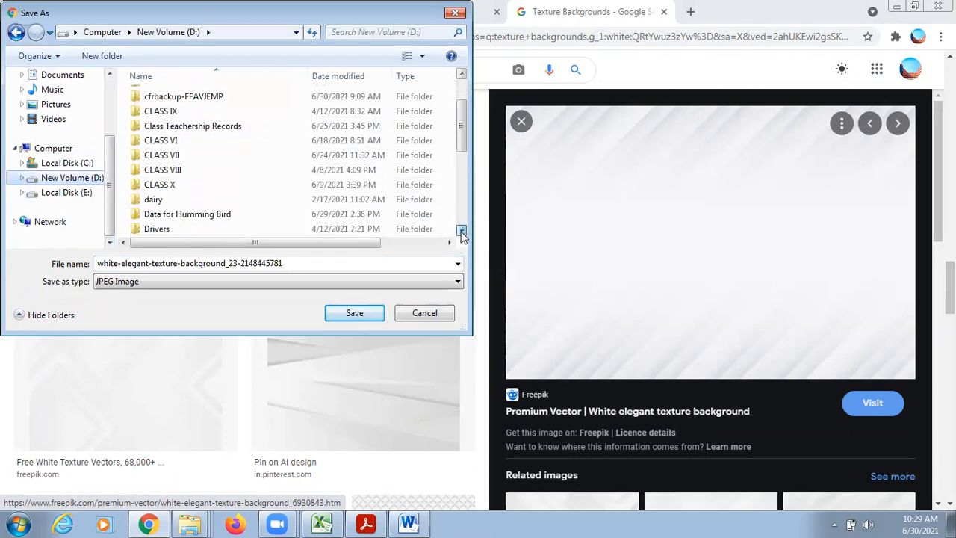
left_click(461, 232)
left_click(461, 231)
double_click(231, 157)
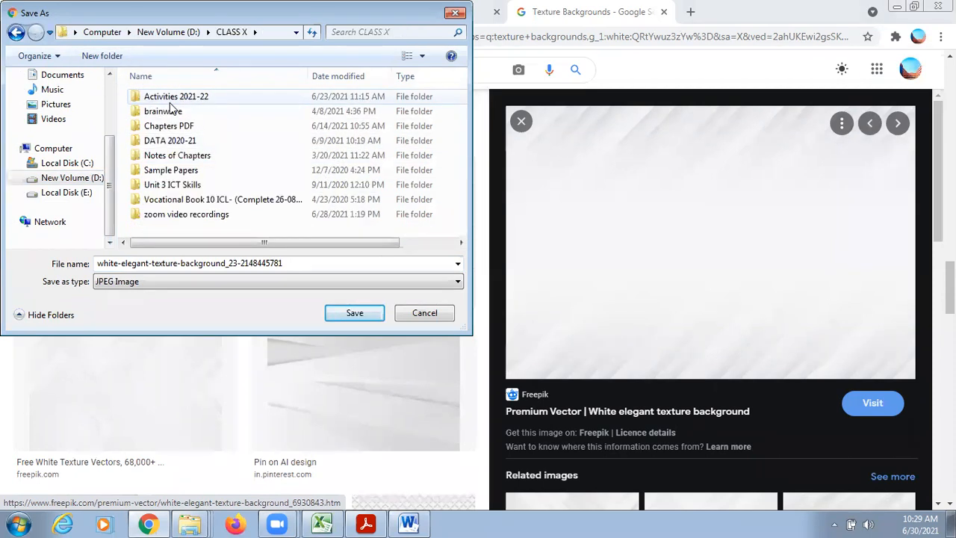
Create a folder named Pictures inside CLASS X and save the texture image there as a JPEG under its suggested name
left_click(101, 56)
type("Pictures")
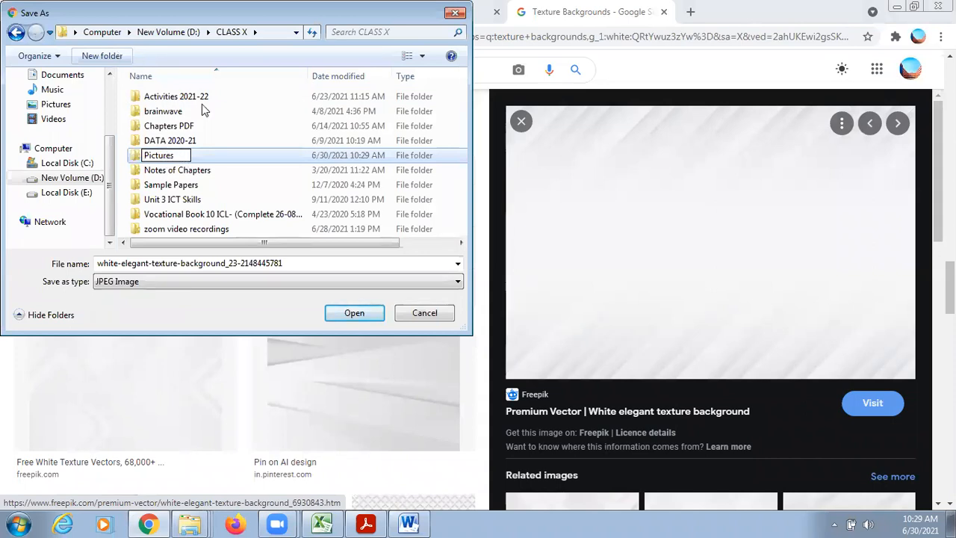
key("Return")
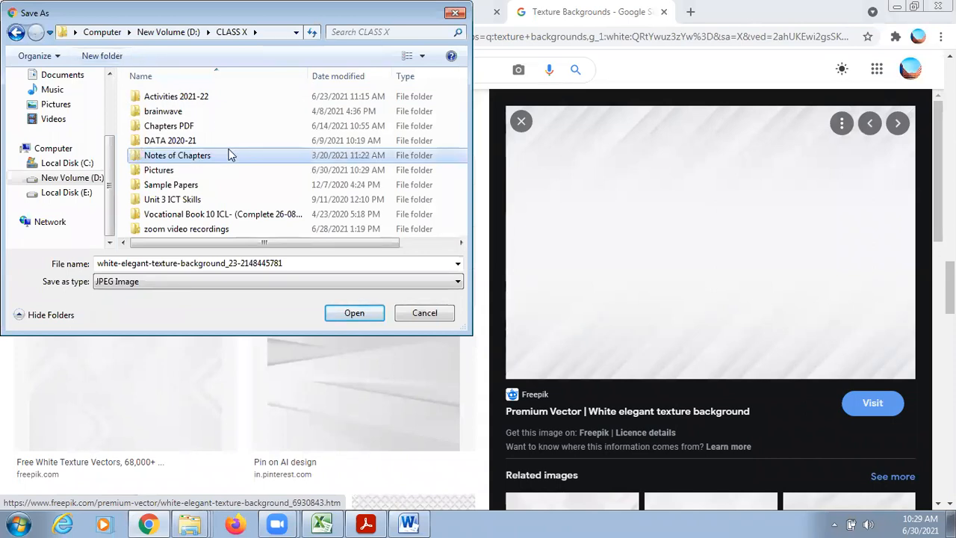
double_click(197, 171)
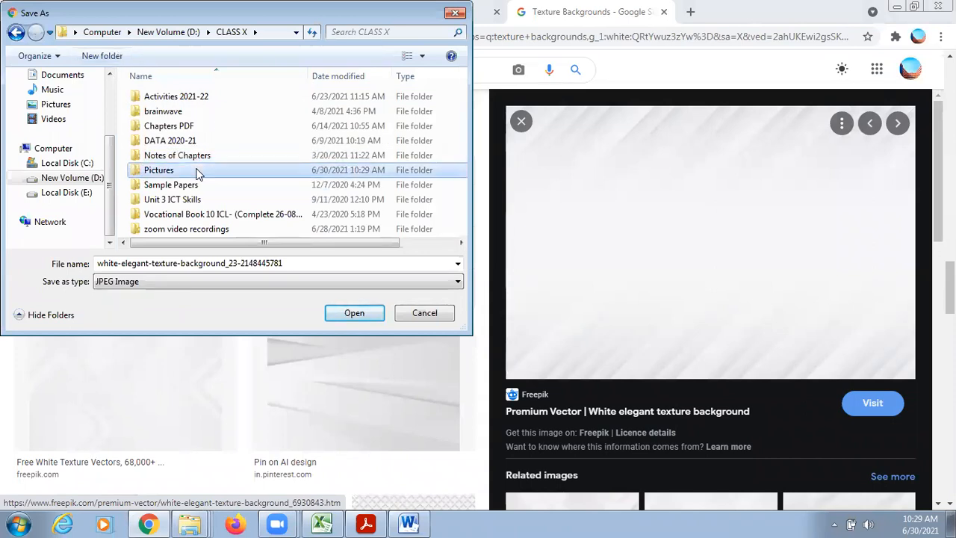
left_click(290, 263)
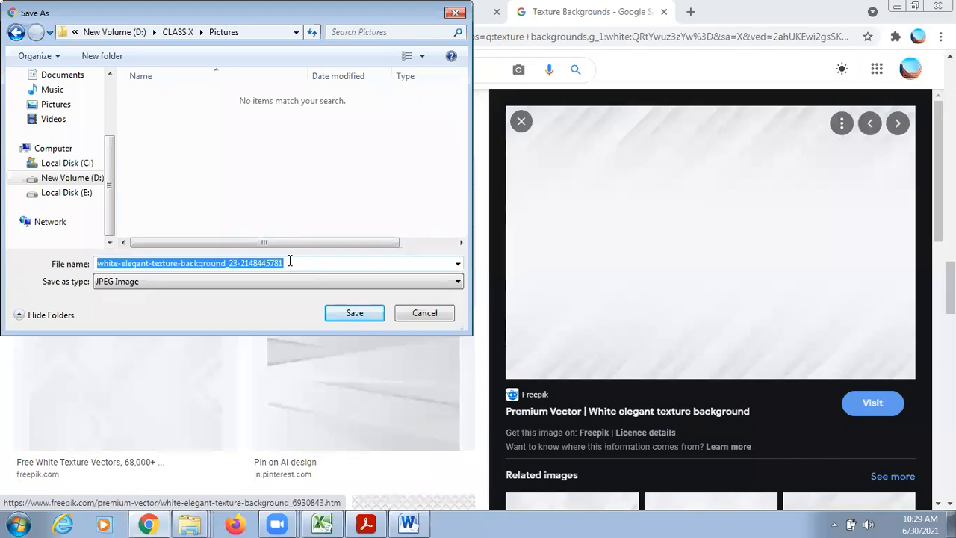
left_click(360, 312)
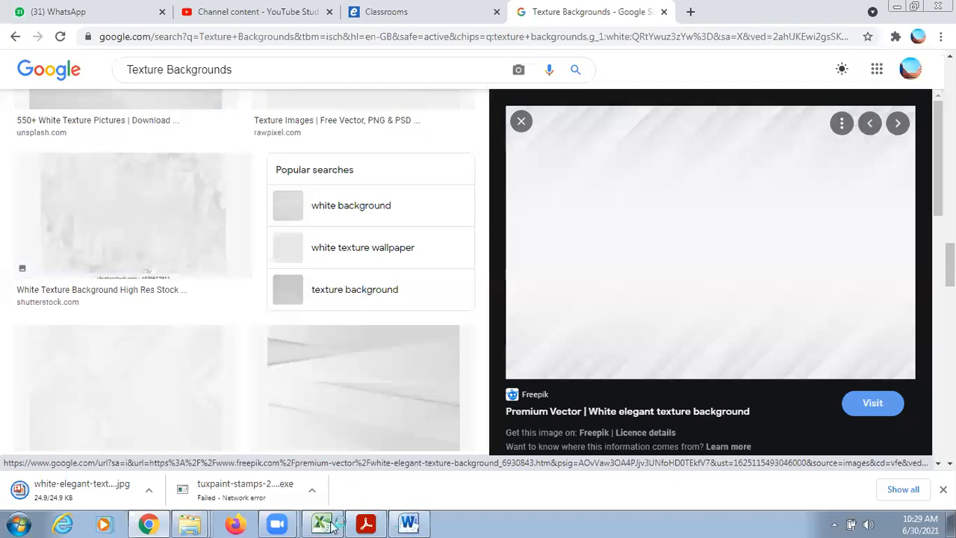
In File Explorer, copy the saved texture image from the CLASS X Pictures folder and paste it into the blank Word document
left_click(410, 523)
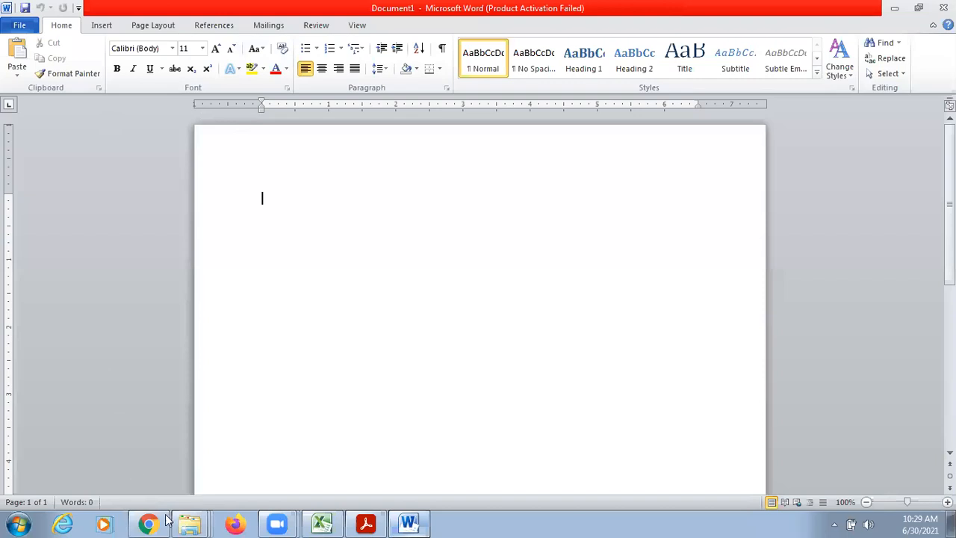
mouse_move(189, 522)
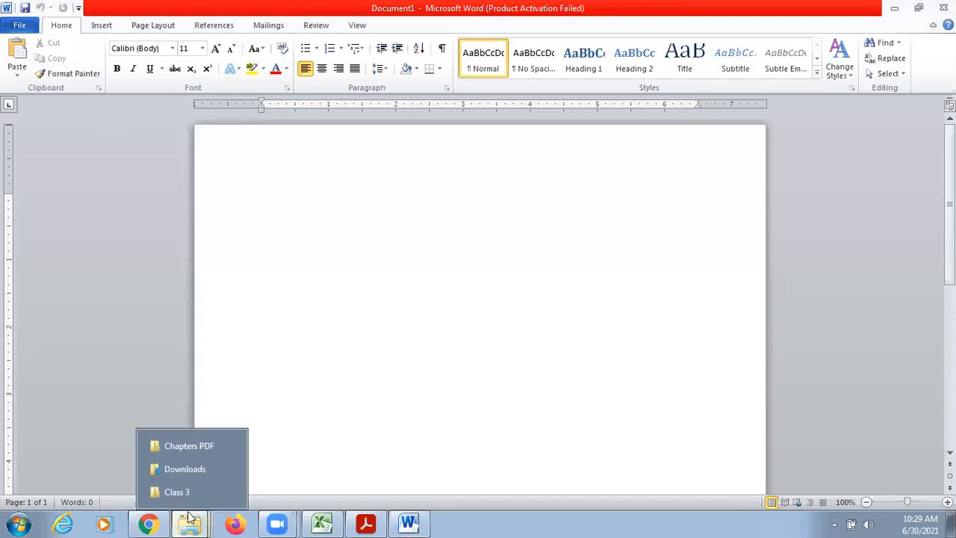
left_click(197, 447)
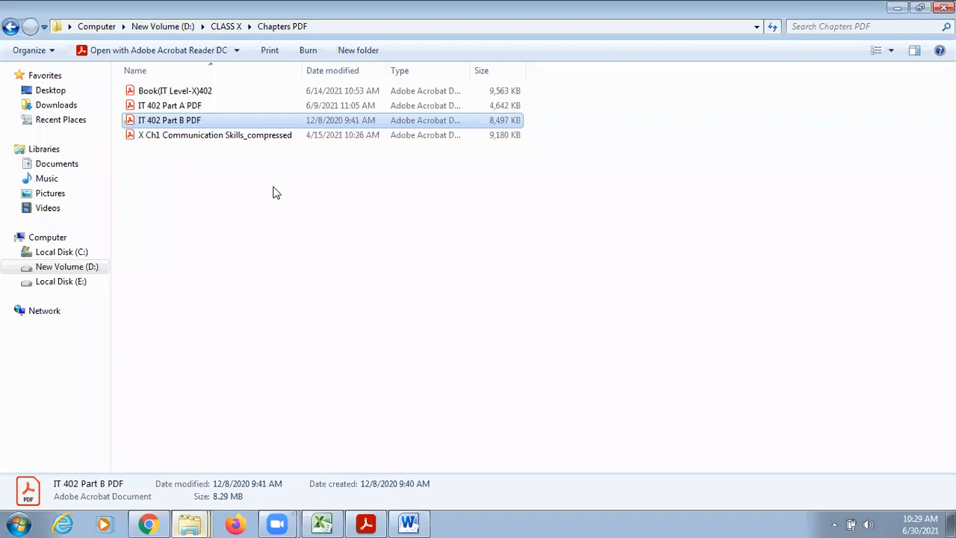
left_click(224, 26)
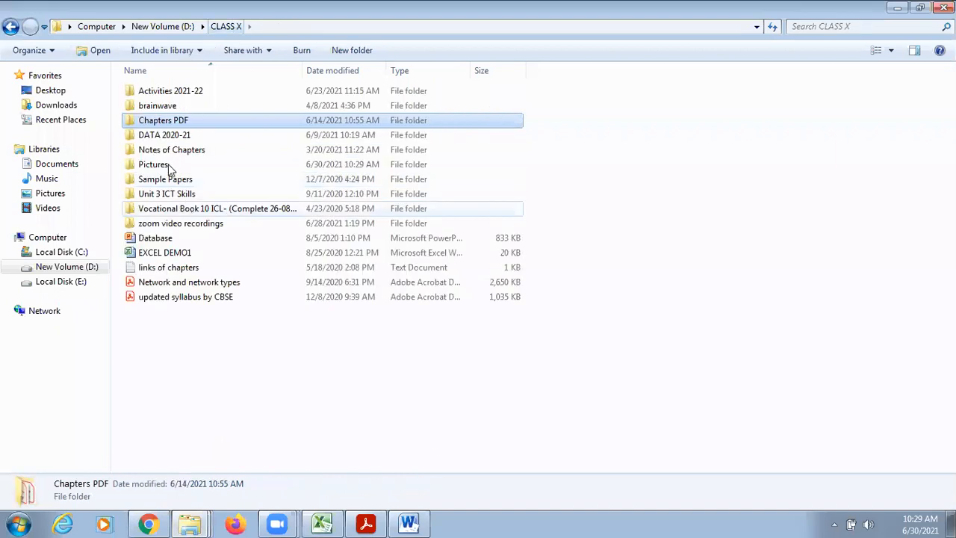
left_click(180, 108)
left_click(410, 522)
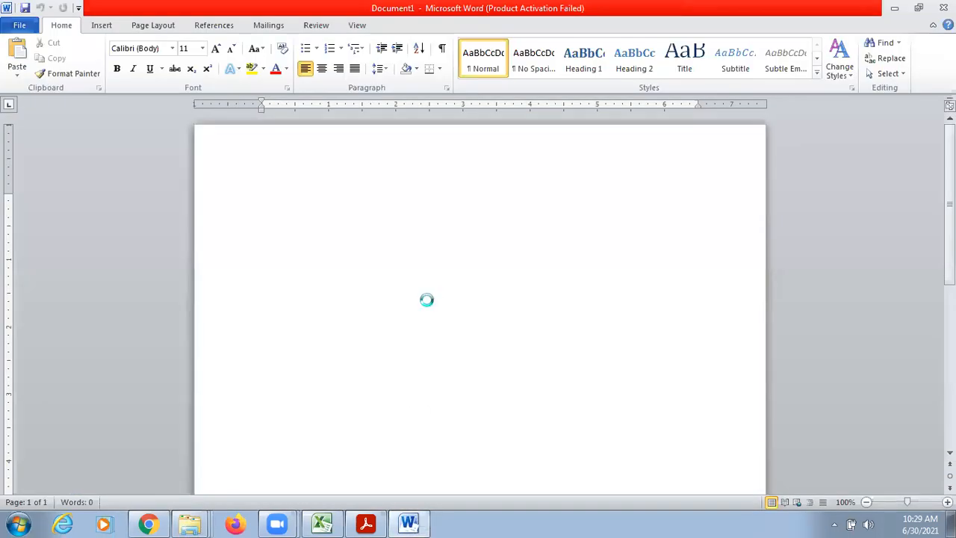
key("ctrl+v")
left_click(428, 302)
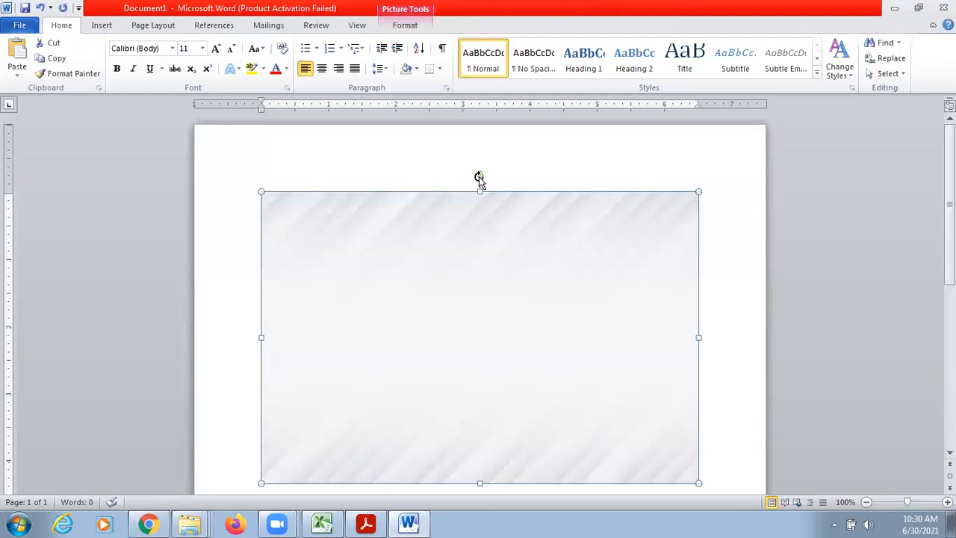
Try to rotate the pasted texture picture freehand and bring up the picture formatting options
mouse_move(480, 174)
left_mouse_down()
mouse_move(512, 175)
mouse_move(551, 255)
mouse_move(505, 177)
mouse_move(483, 171)
left_mouse_up()
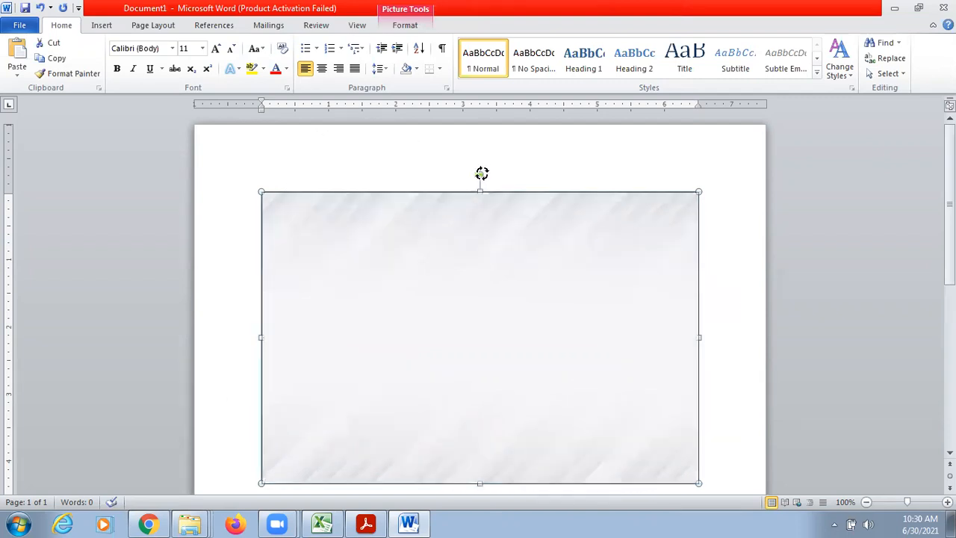
left_click(421, 27)
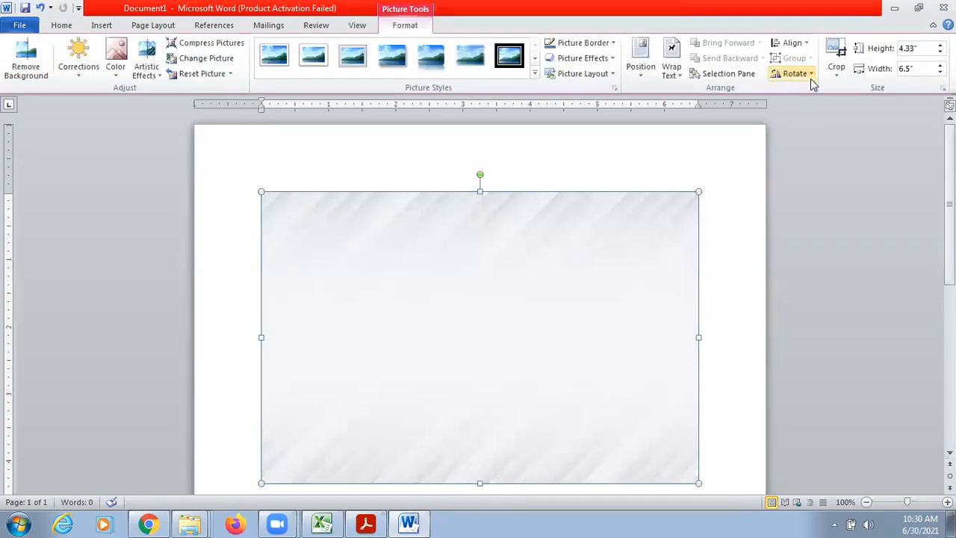
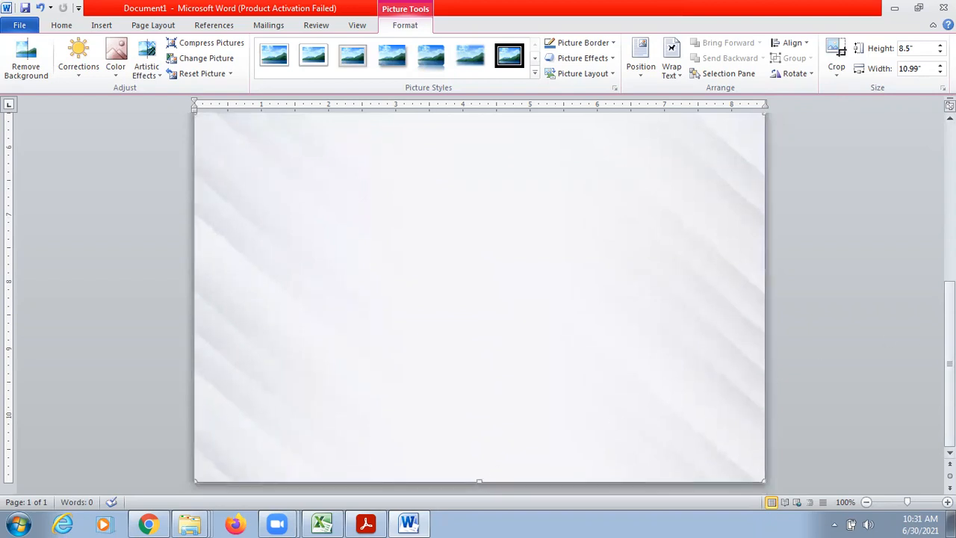
Set the text wrapping of the full-page texture picture to Behind Text
left_click_drag(950, 345, 950, 192)
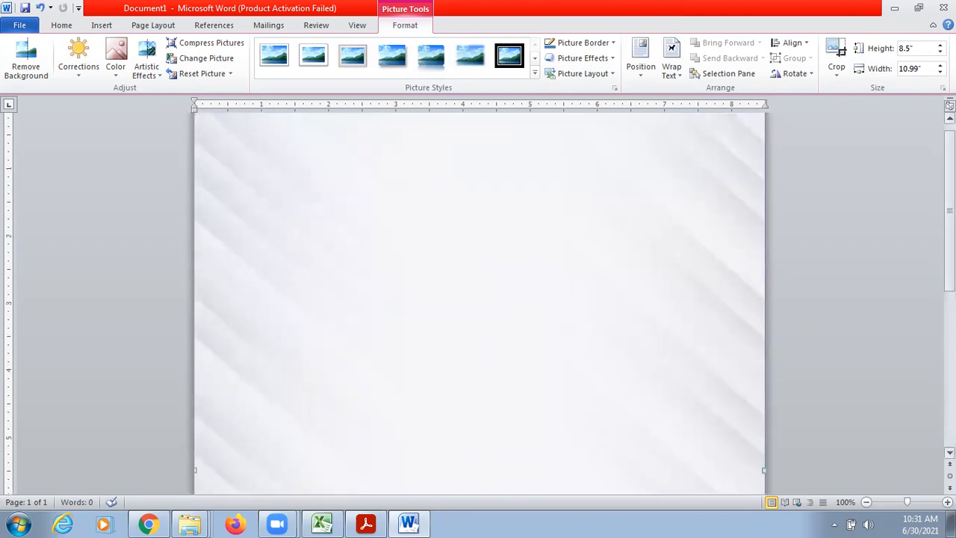
scroll(710, 278, "up", 2)
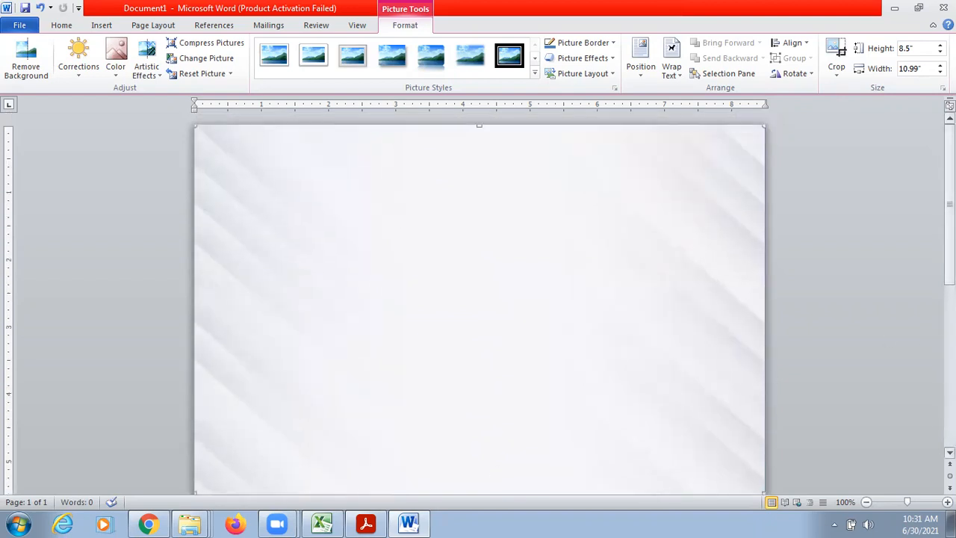
right_click(624, 266)
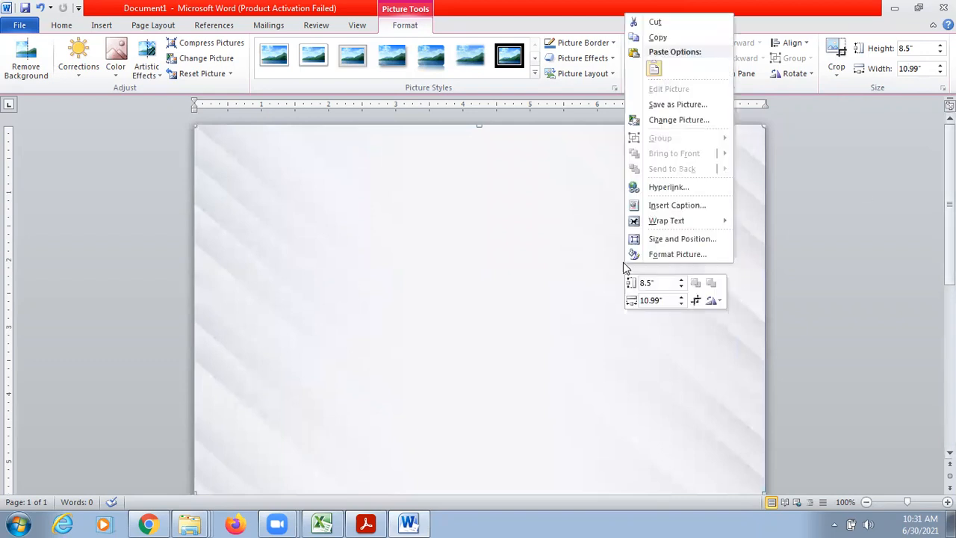
mouse_move(679, 222)
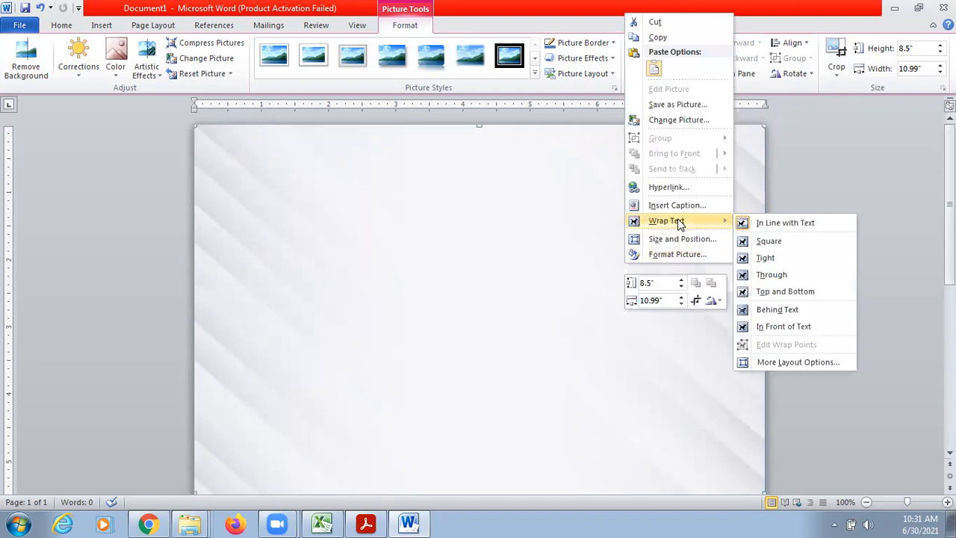
left_click(773, 309)
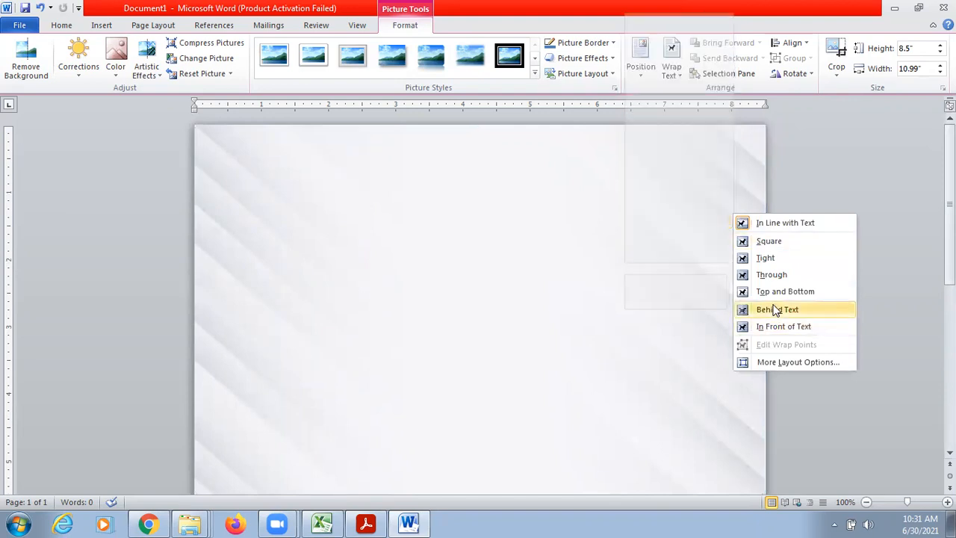
left_click(774, 310)
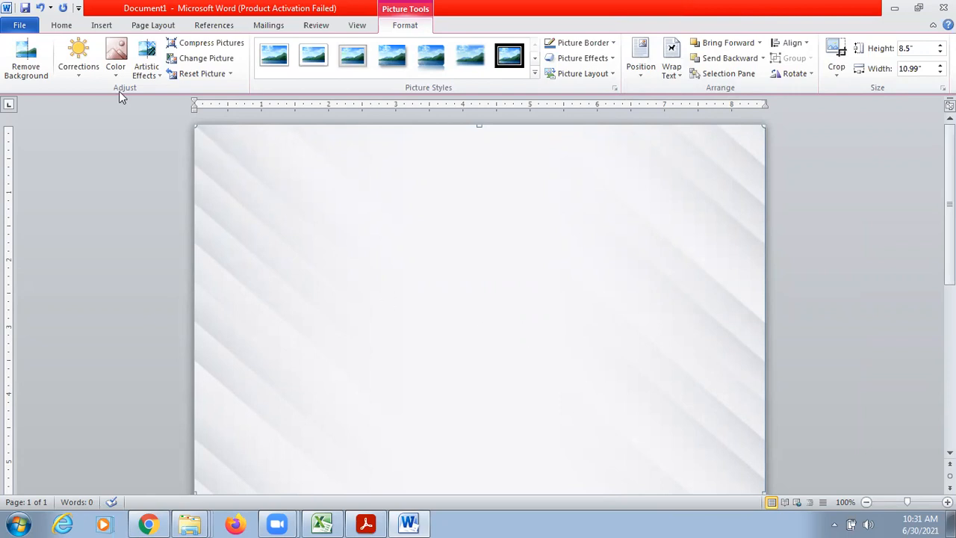
Recolour the background picture light blue with the coolest Color Tone preset
left_click(116, 67)
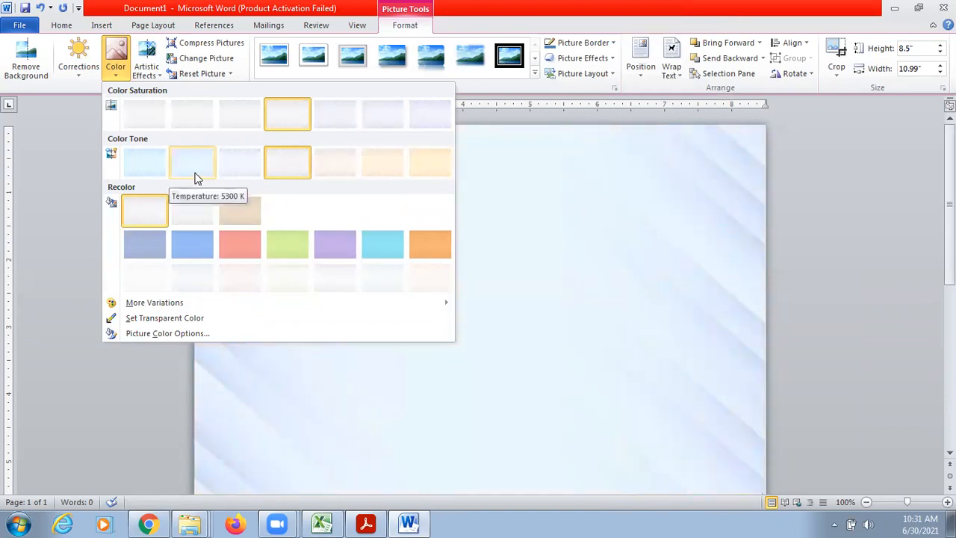
left_click(154, 168)
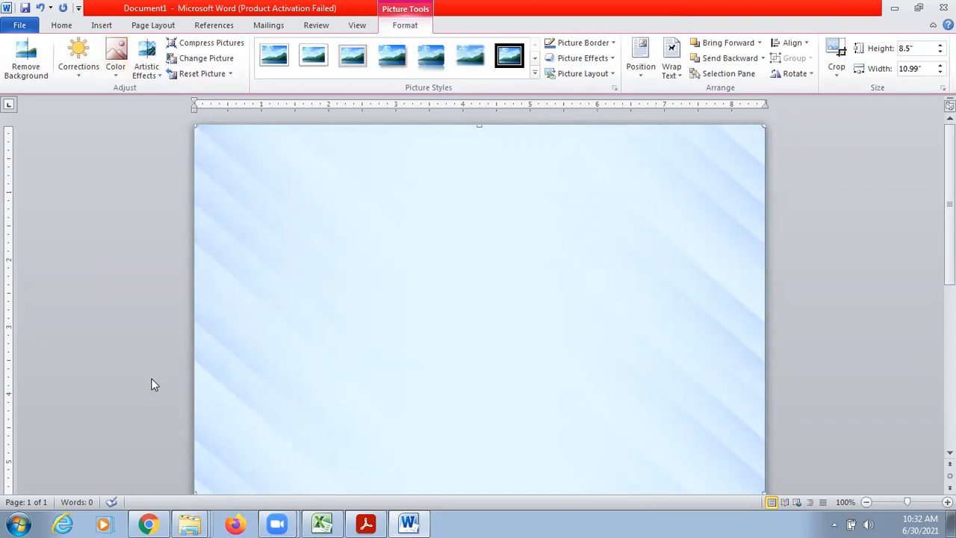
Copy the paragraph defining a template from the IT 402 Part B PDF and paste it over the page background in the Word document
mouse_move(181, 520)
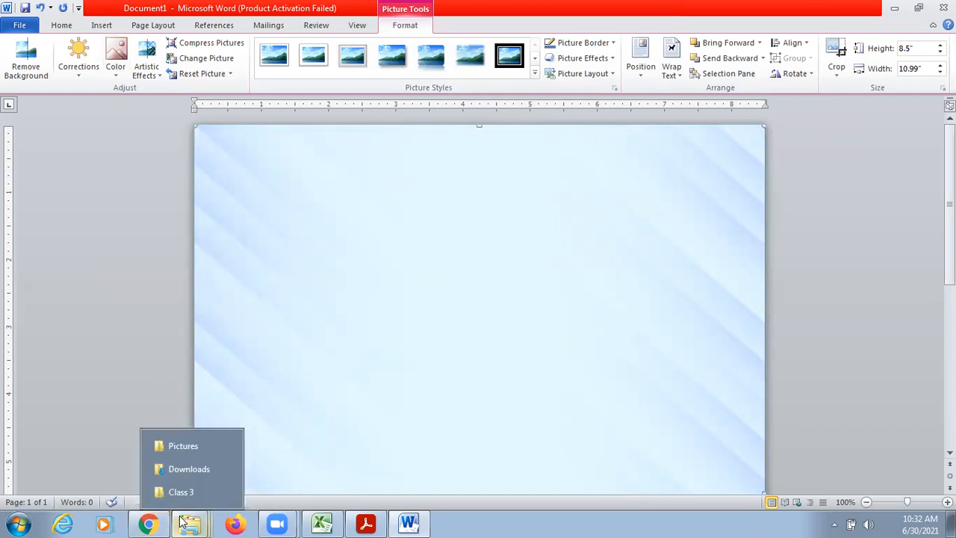
left_click(376, 523)
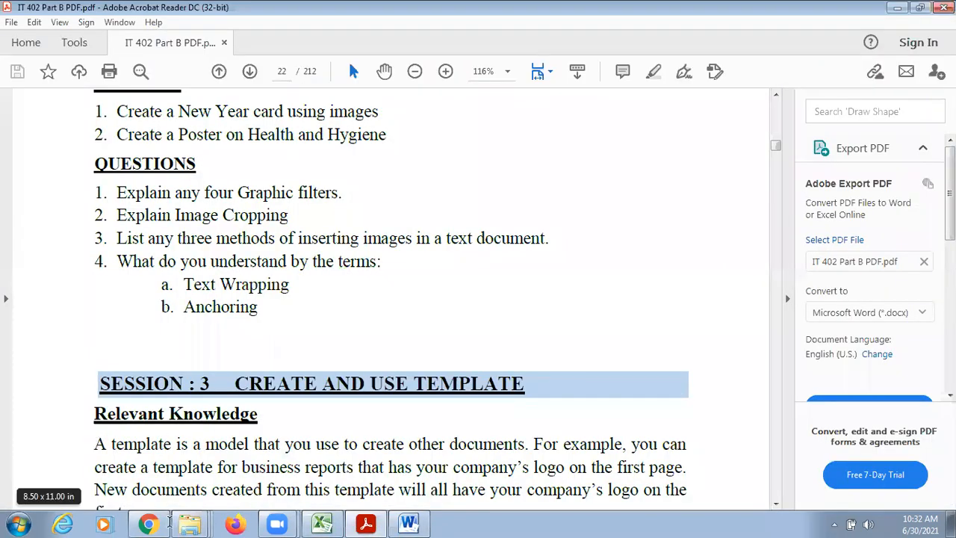
scroll(174, 342, "down", 5)
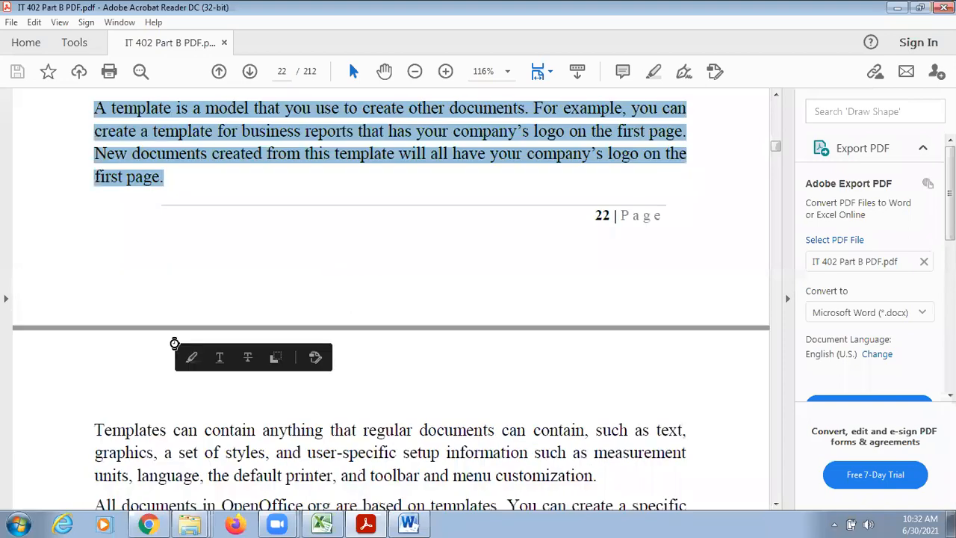
left_click(408, 523)
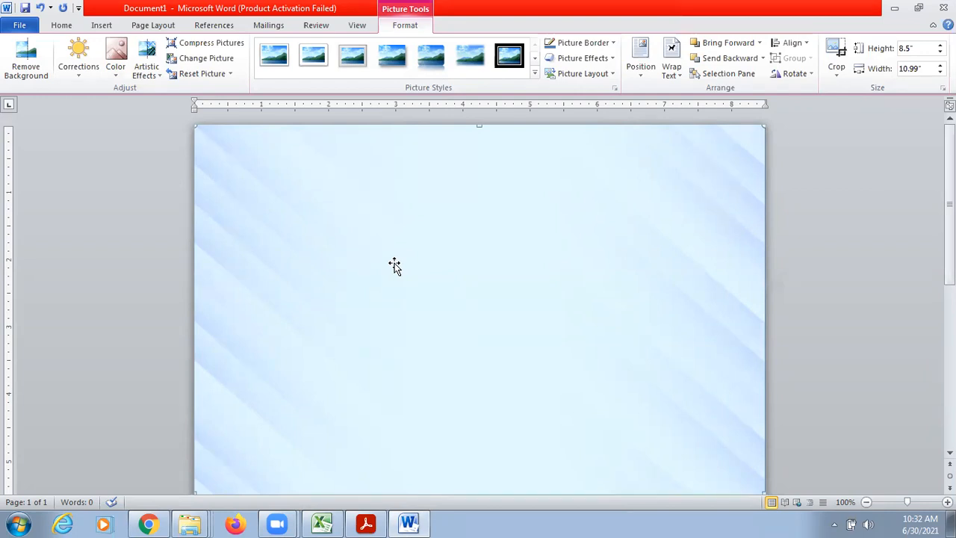
left_click(62, 27)
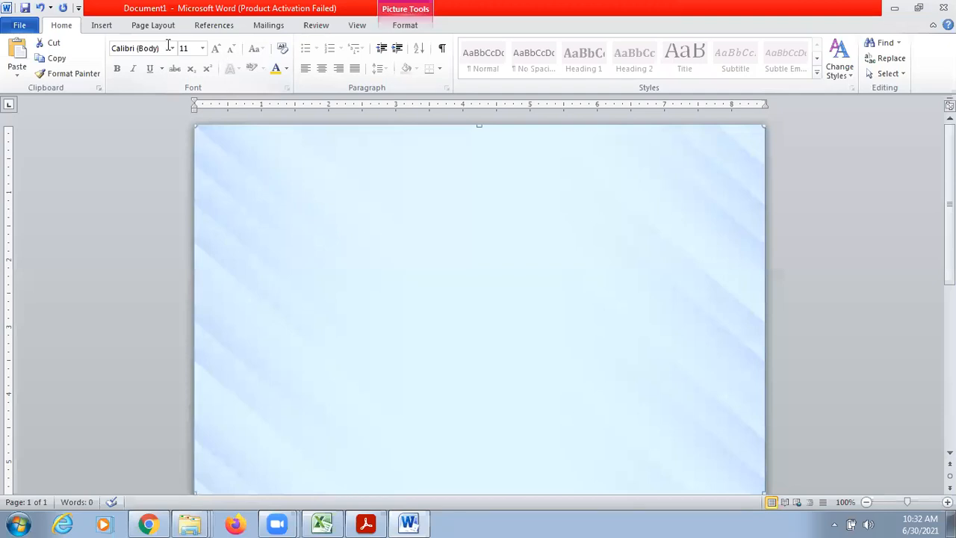
left_click(105, 26)
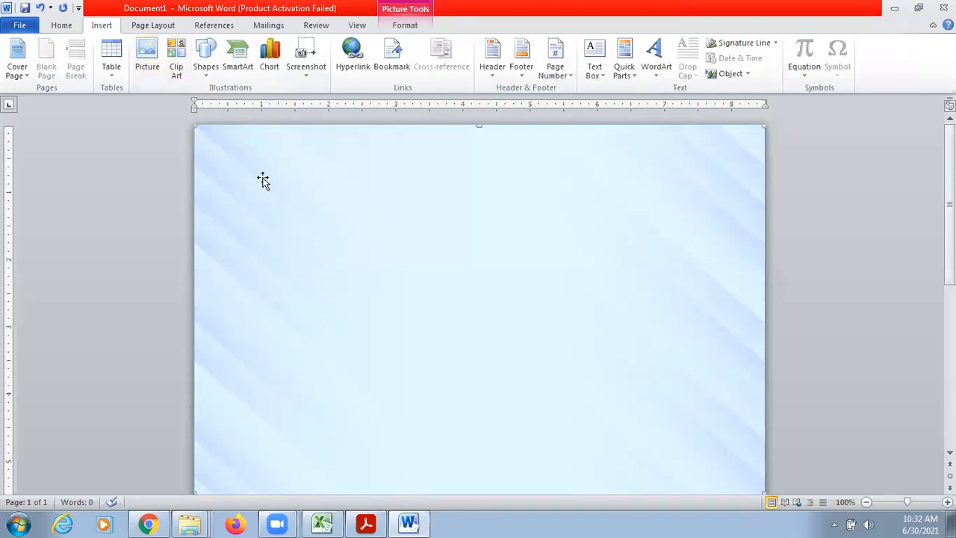
type("A template is a model that you use to create other documents. For example, you can create a template for business reports that has your company’s logo on the first page. New documents created from this template will all have your company’s logo on the first page.")
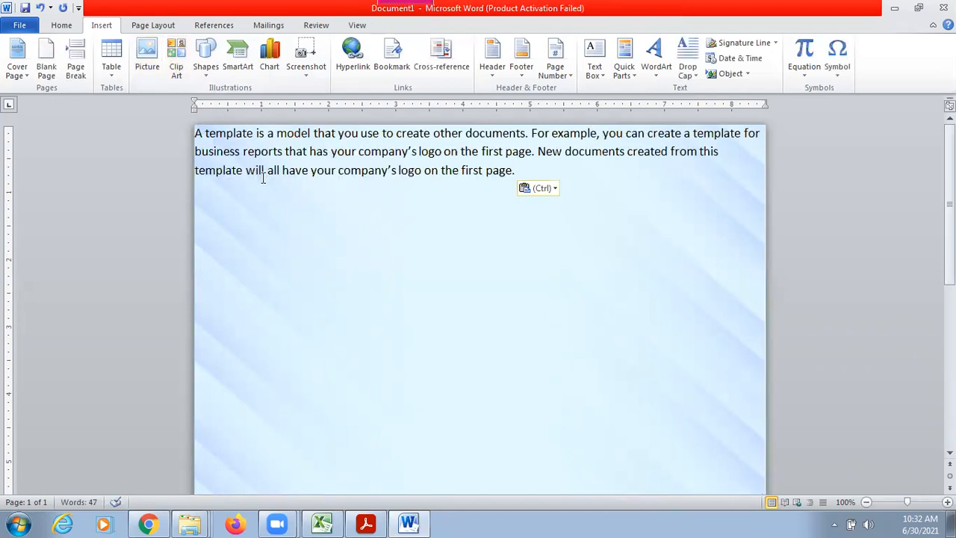
Try adding a blank line above the pasted paragraph, and undo both the line break and the paste
left_click_drag(197, 133, 382, 172)
key("ctrl+c")
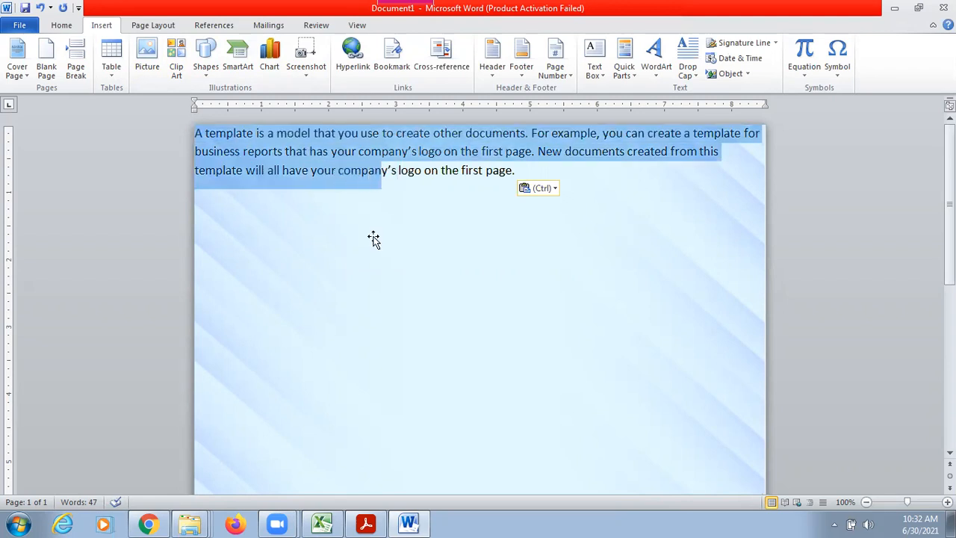
left_click(198, 132)
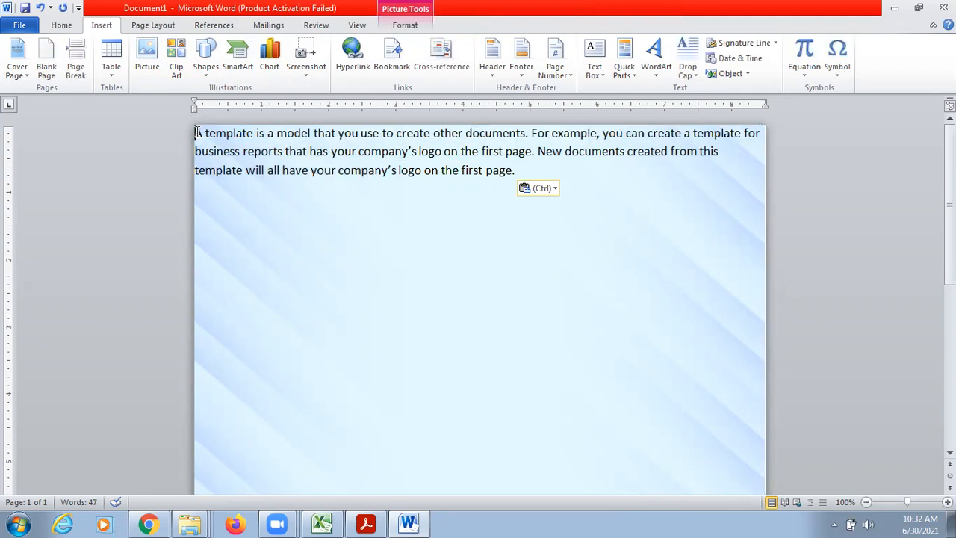
left_click(196, 133)
key("Return")
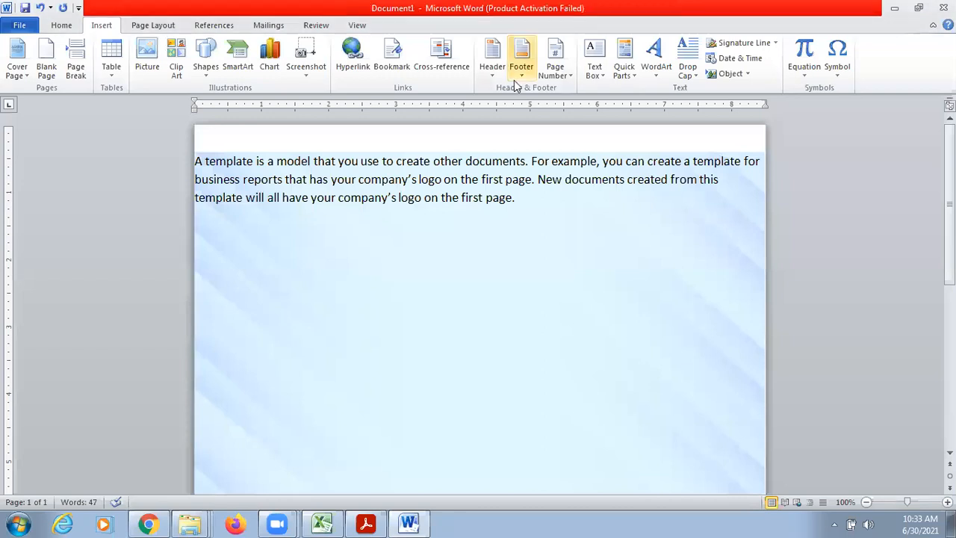
key("ctrl+z")
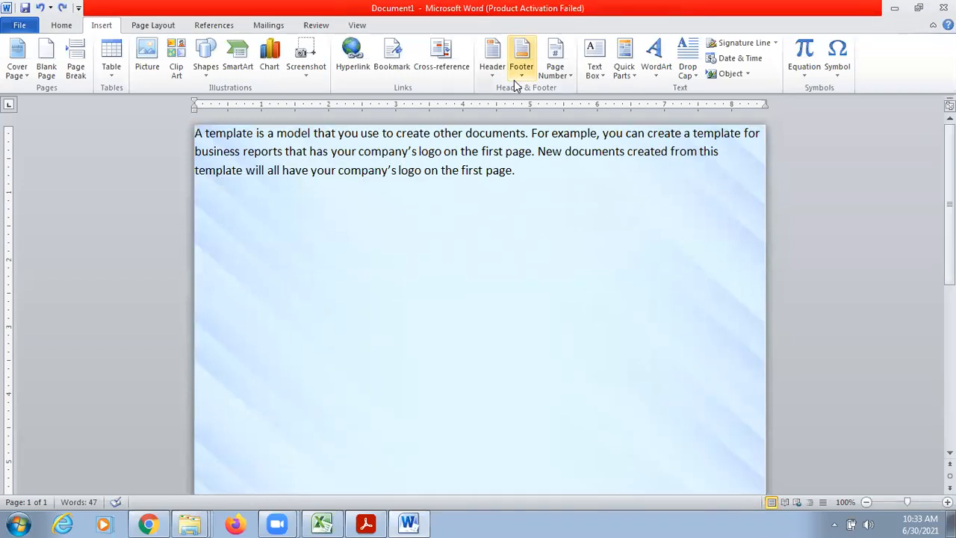
key("ctrl+z")
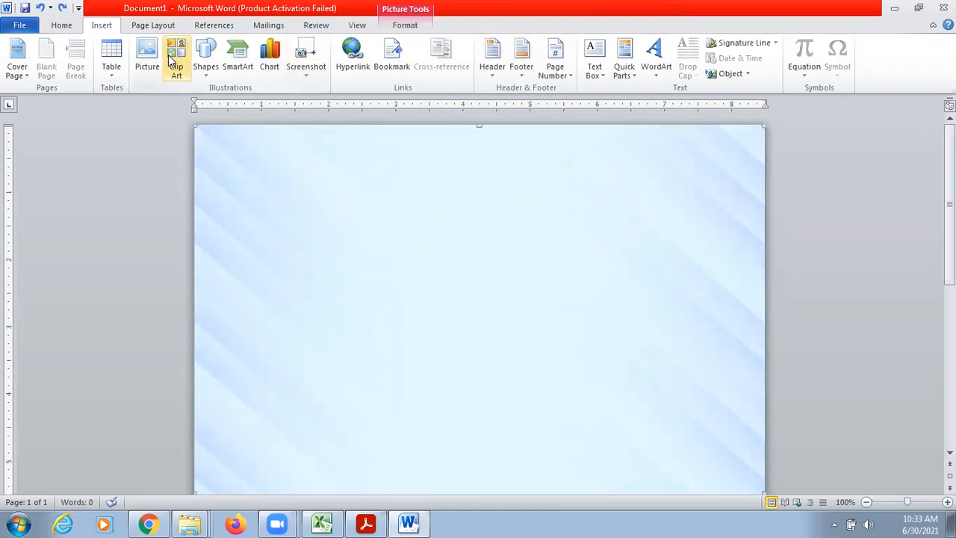
Draw a text box about 3.06" high and 3.55" wide on the background picture and paste the template paragraph into it
left_click(206, 66)
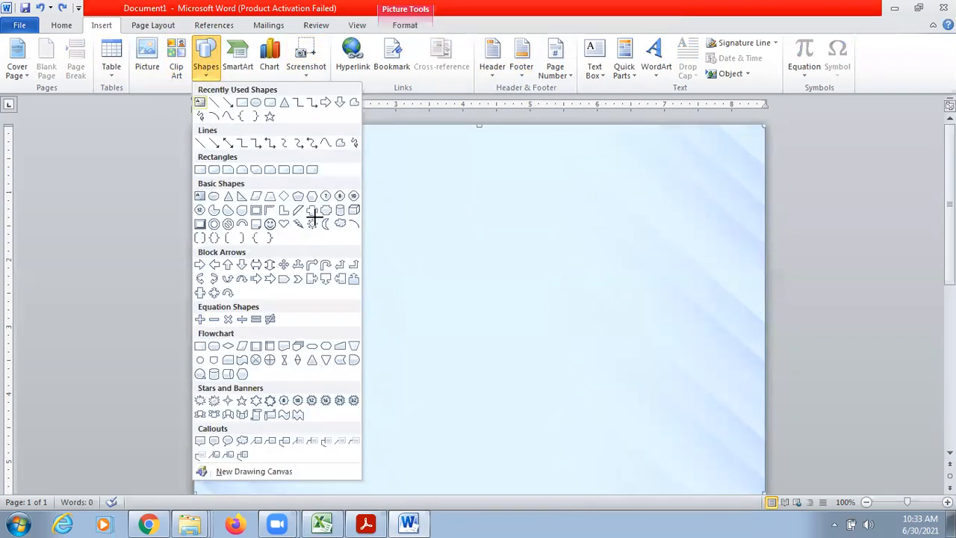
left_click(271, 173)
left_click_drag(263, 178, 503, 384)
left_click(336, 201)
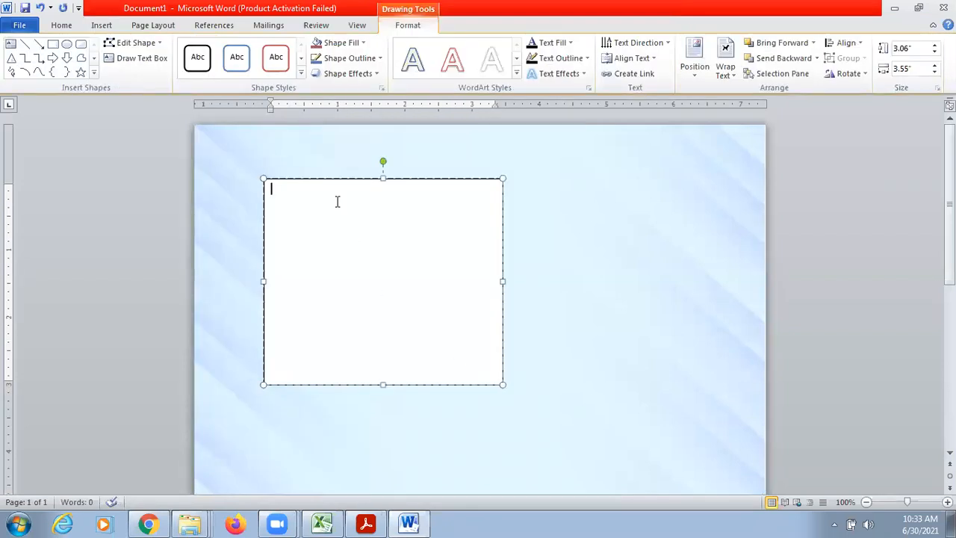
key("ctrl+v")
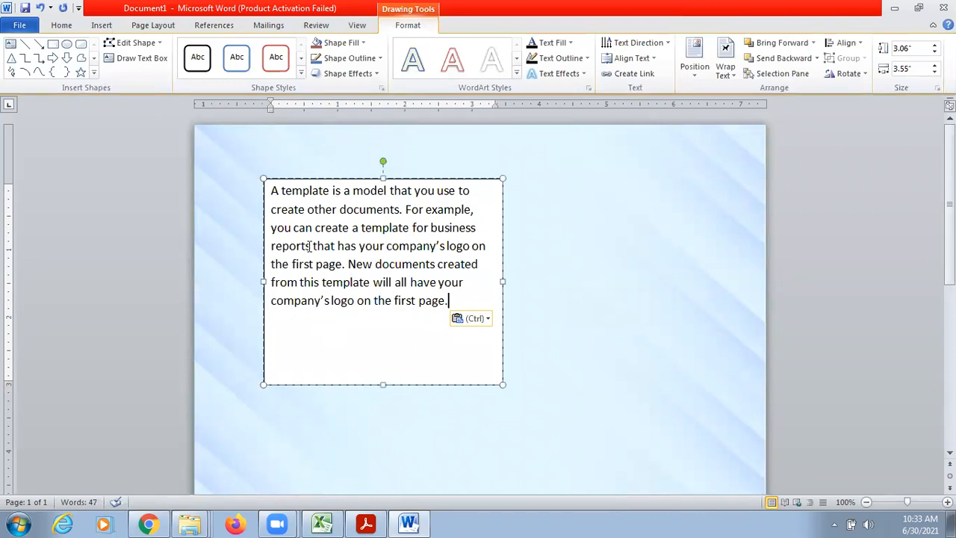
Remove the text box's fill and outline, and shorten the box by lowering its upper edge
left_click(323, 179)
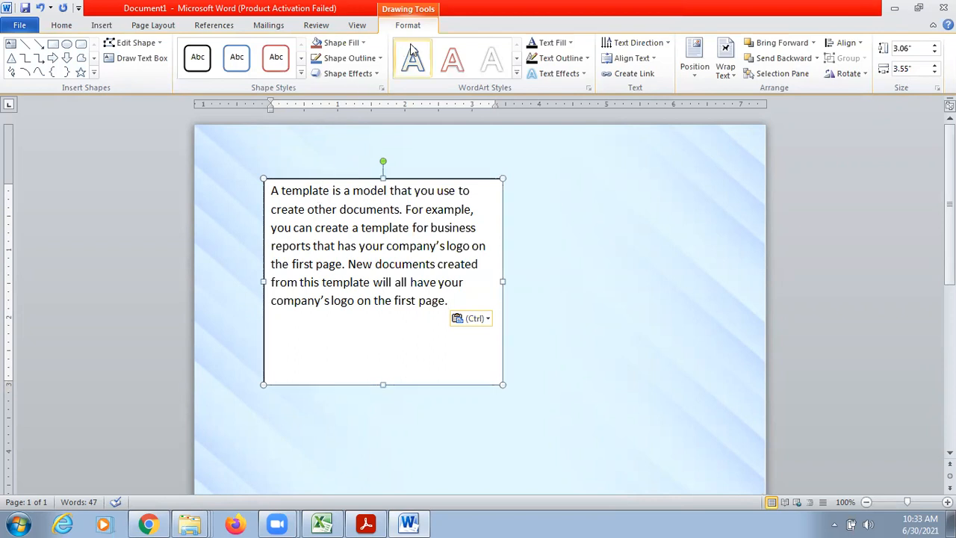
left_click(360, 42)
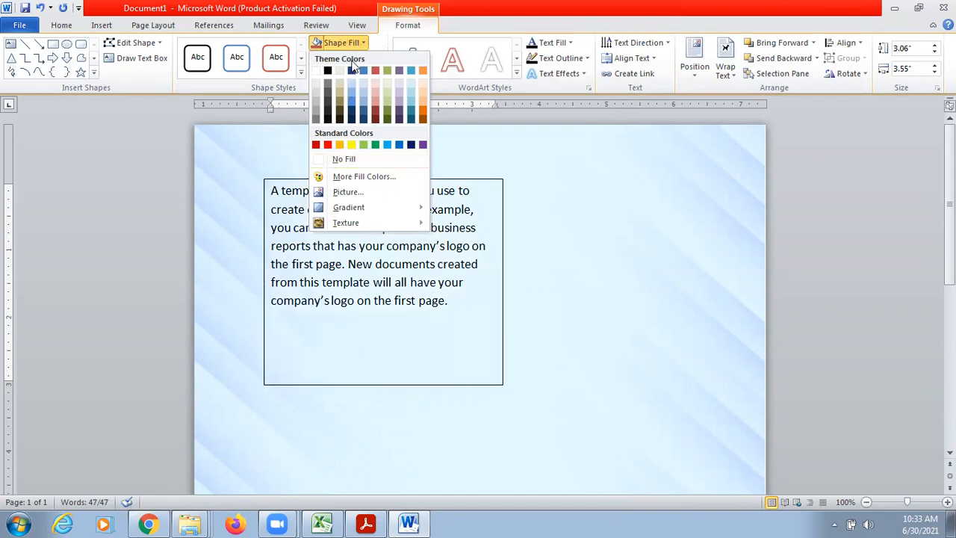
left_click(344, 160)
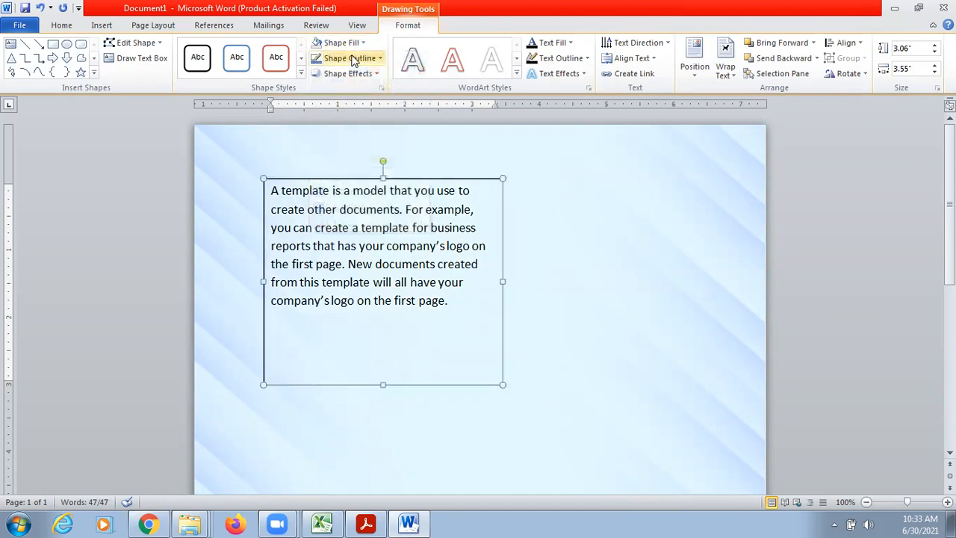
left_click(349, 58)
left_click(354, 176)
left_click(561, 281)
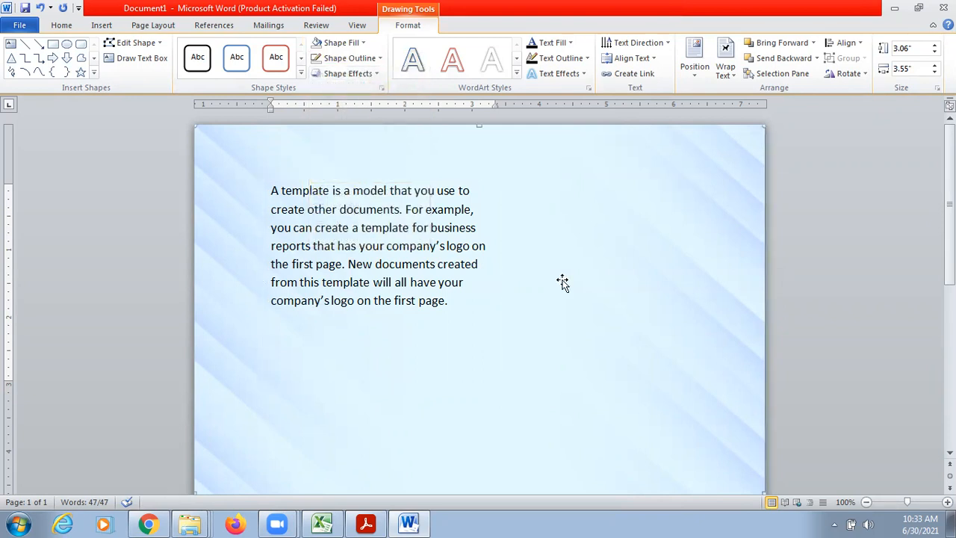
left_click(446, 246)
left_click_drag(382, 178, 383, 219)
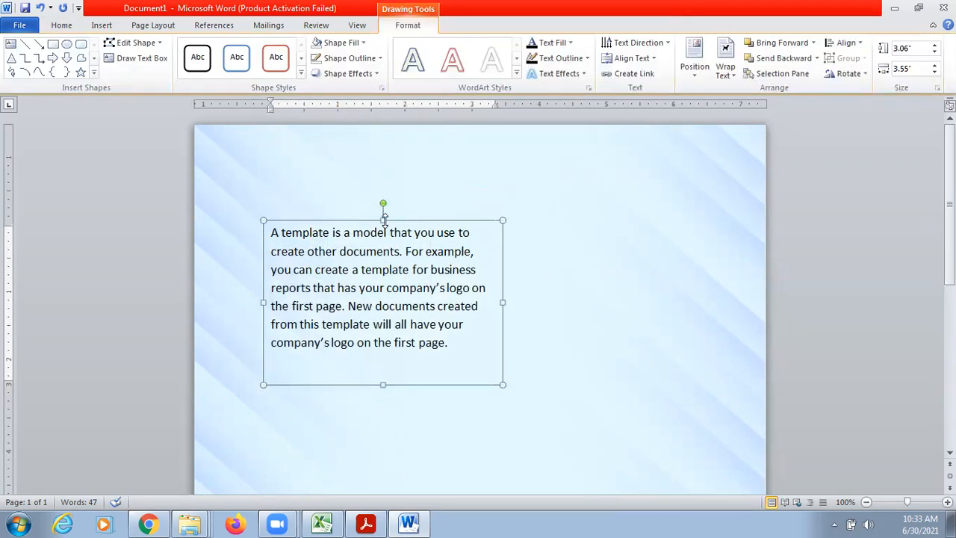
Delete the background picture and the text box to clear the page
left_click(593, 242)
key("Delete")
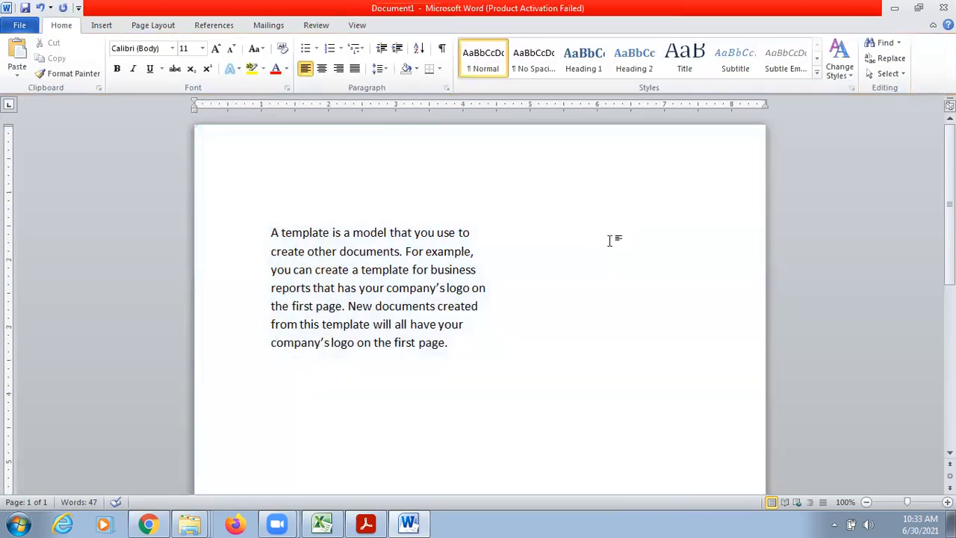
left_click(478, 269)
left_click(482, 220)
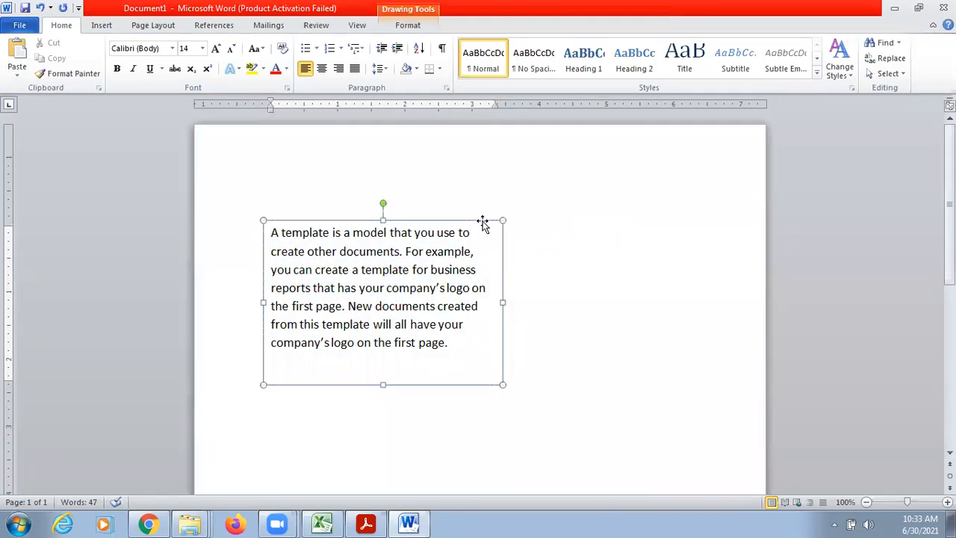
key("Delete")
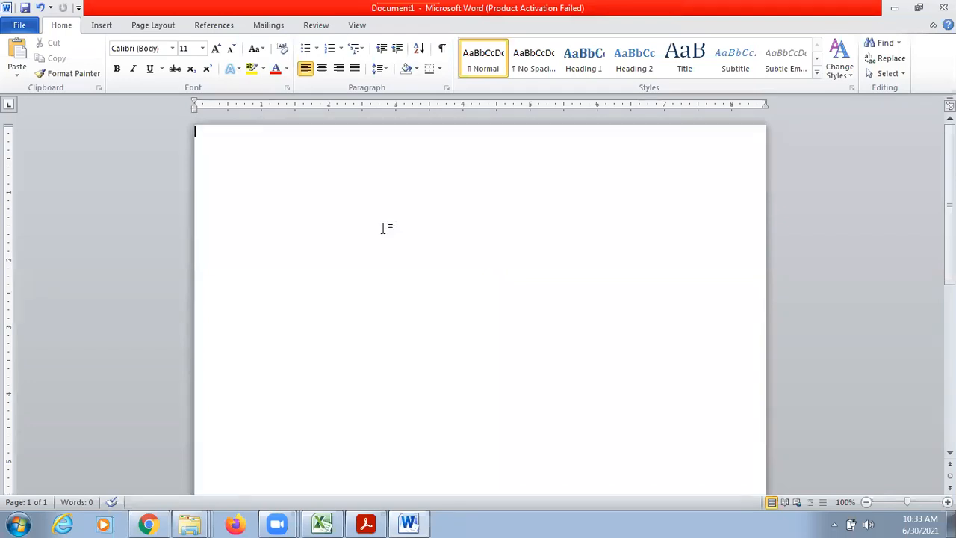
Paste the template paragraph directly onto the blank page and insert two blank lines above it
type("A template is a model that you use to create other documents. For example, you can create a template for business reports that has your company’s logo on the first page. New documents created from this template will all have your company’s logo on the first page.")
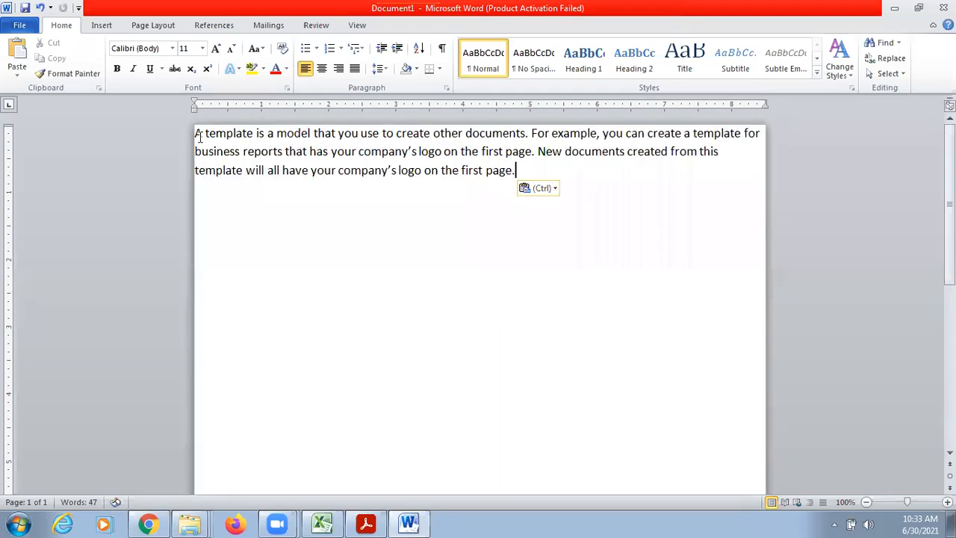
left_click(196, 133)
key("Return")
key("Return")
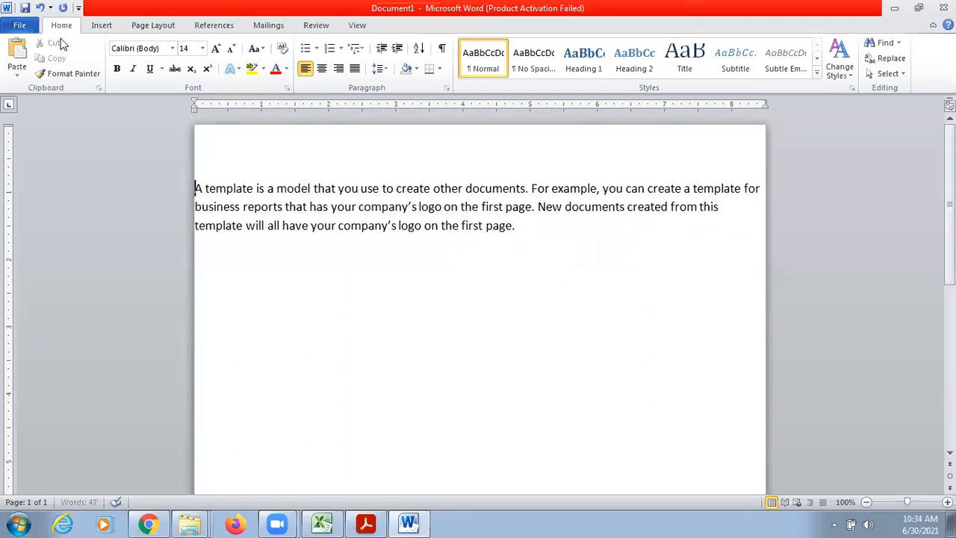
Indent the paragraph's first line to about 1 inch and its remaining lines to about 0.7 inch on the ruler
left_click(108, 26)
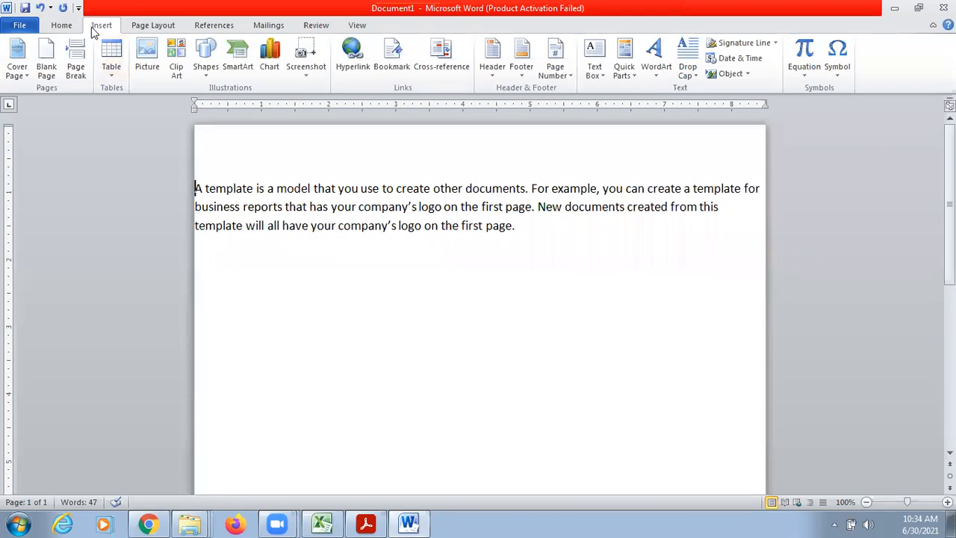
left_click(73, 29)
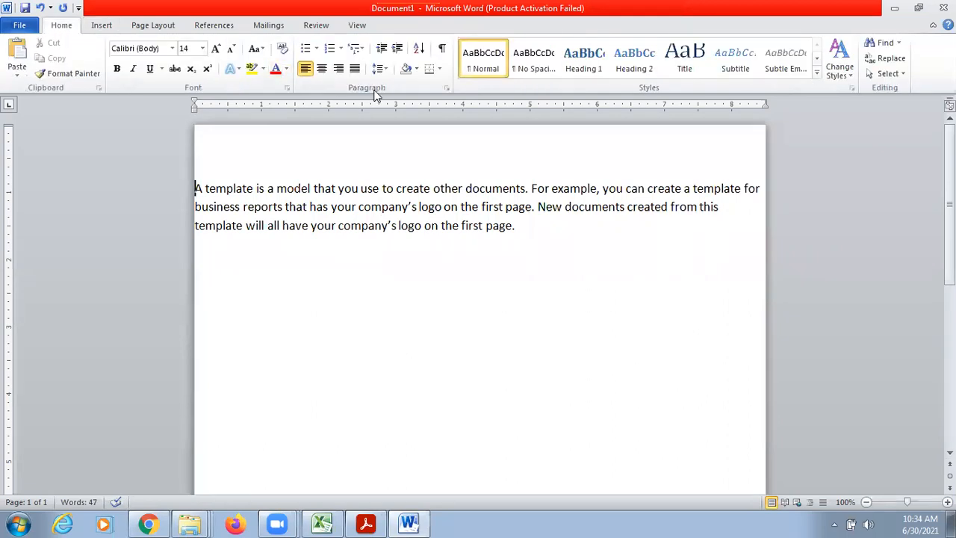
left_click_drag(194, 99, 262, 100)
left_click_drag(194, 107, 237, 115)
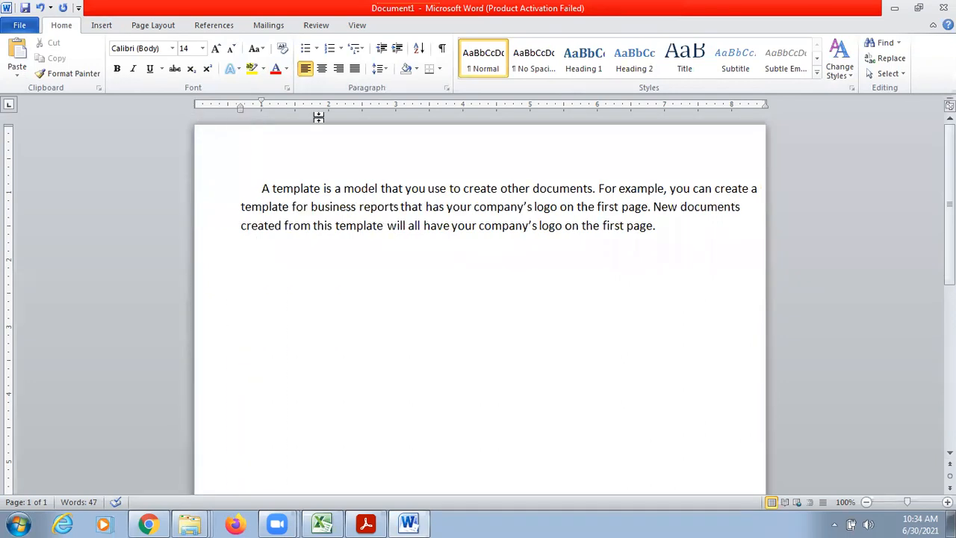
Try narrowing the paragraph with a right indent at about 4.9 inches on the ruler, and undo the right-indent changes
mouse_move(764, 105)
left_mouse_down()
mouse_move(623, 109)
mouse_move(580, 121)
mouse_move(579, 105)
mouse_move(521, 112)
left_mouse_up()
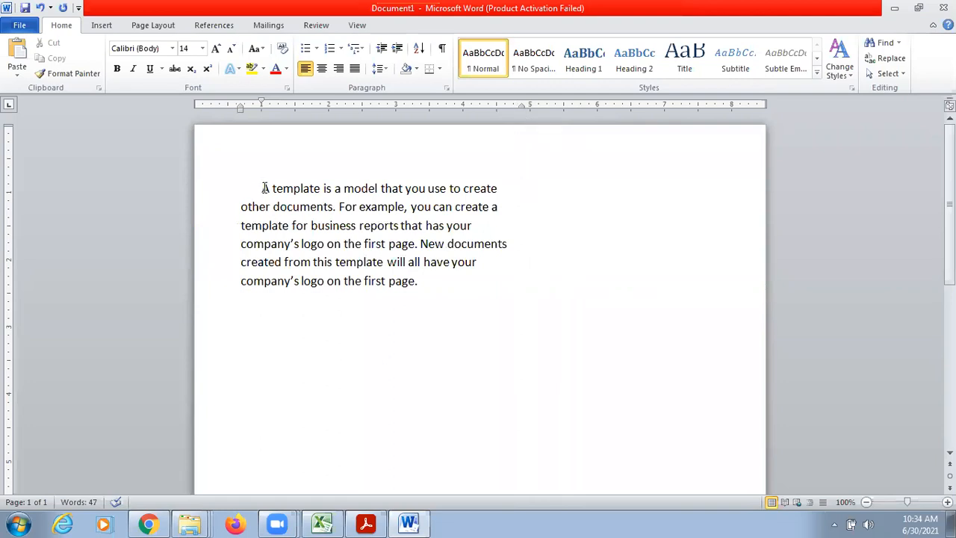
key("ctrl+z")
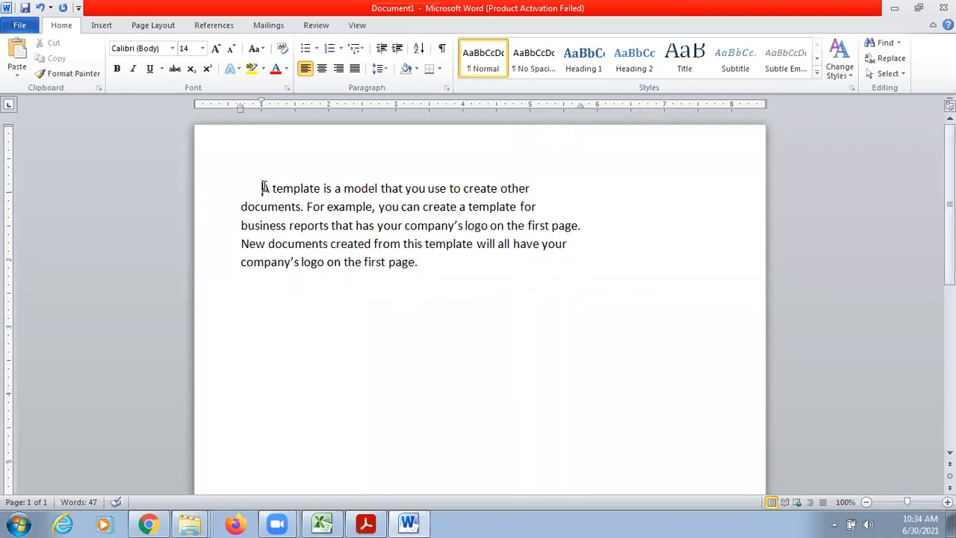
key("ctrl+z")
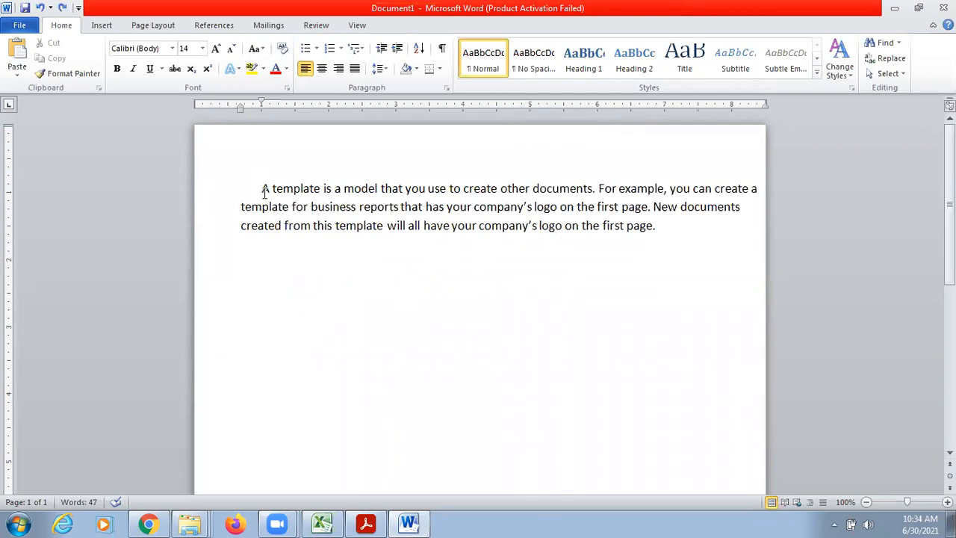
Switch to Chrome and replace the Texture Backgrounds query with a Google Images search for "Dragon"
left_click(149, 525)
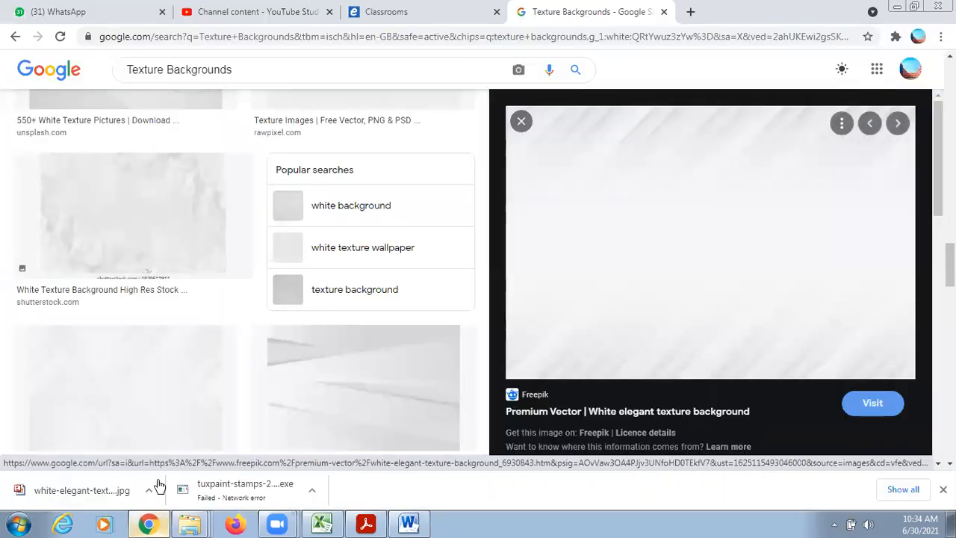
left_click(253, 69)
key("BackSpace")
key("BackSpace")
key("BackSpace")
key("BackSpace")
key("BackSpace")
key("BackSpace")
key("BackSpace")
key("BackSpace")
key("BackSpace")
key("BackSpace")
key("BackSpace")
key("BackSpace")
key("BackSpace")
key("BackSpace")
key("BackSpace")
key("BackSpace")
key("BackSpace")
key("BackSpace")
key("BackSpace")
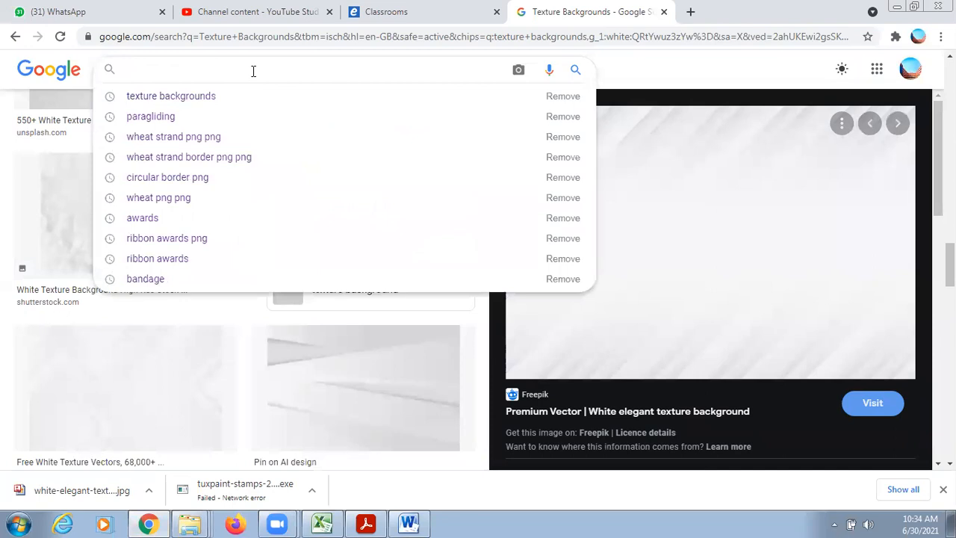
type("ragon")
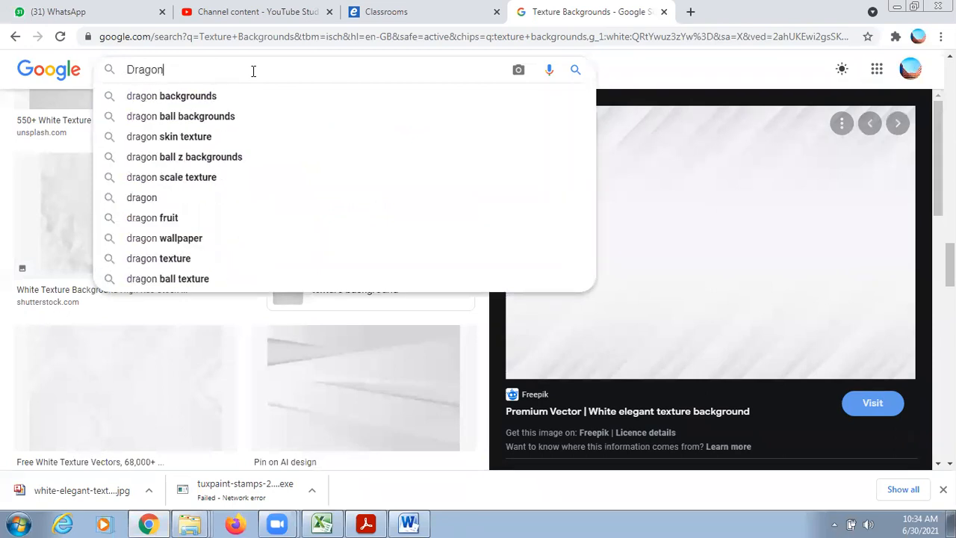
key("Return")
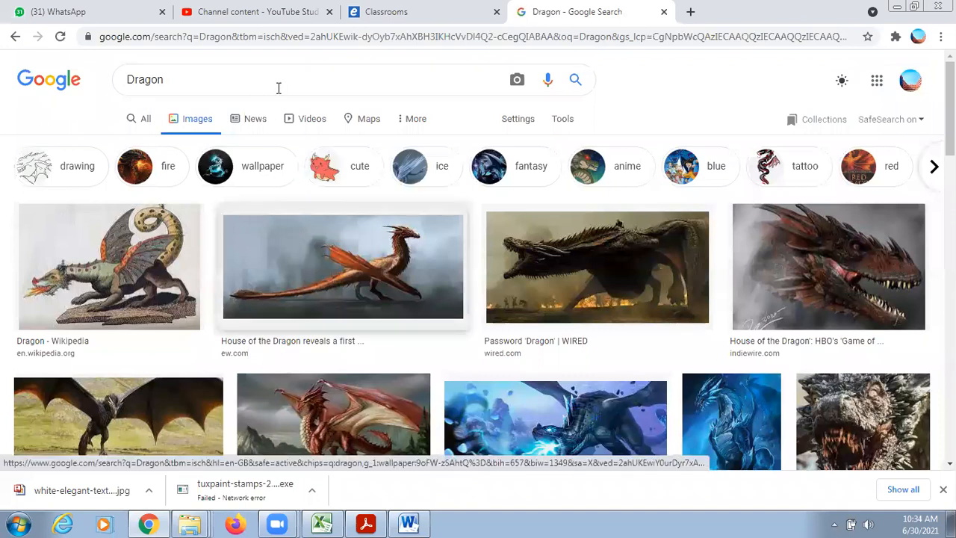
Refine the Google Images search to "Dragon png"
left_click(208, 71)
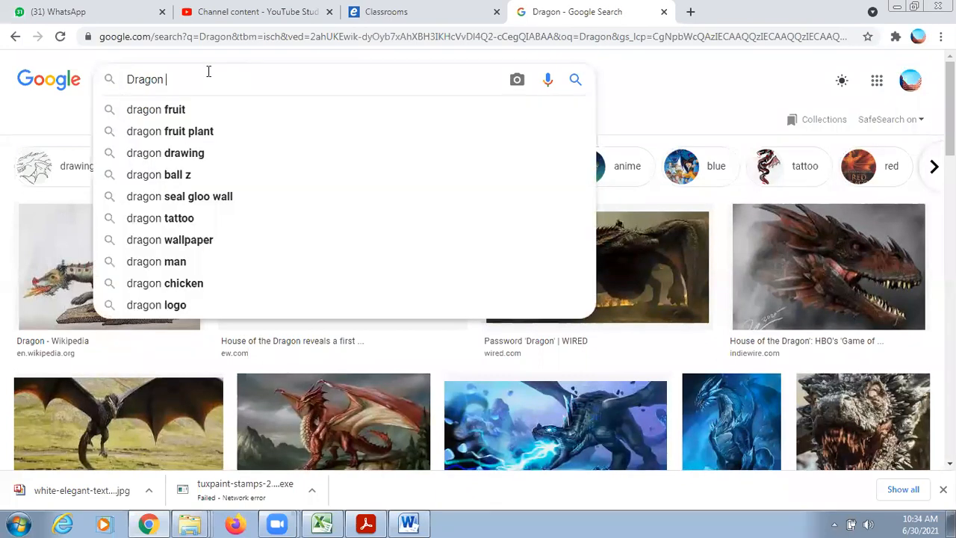
type("png")
key("Return")
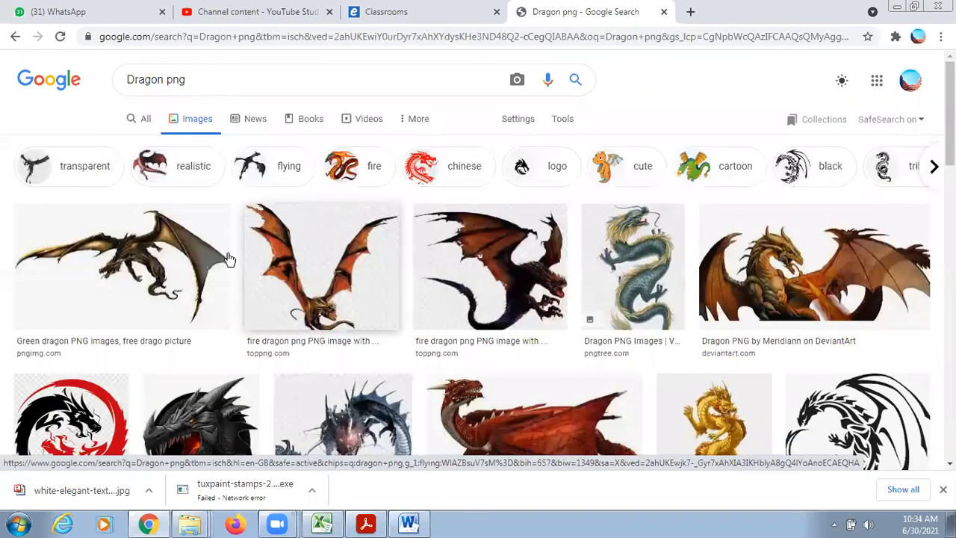
Preview the red winged, golden Japanese and green serpent dragon images among the search results
left_click(526, 446)
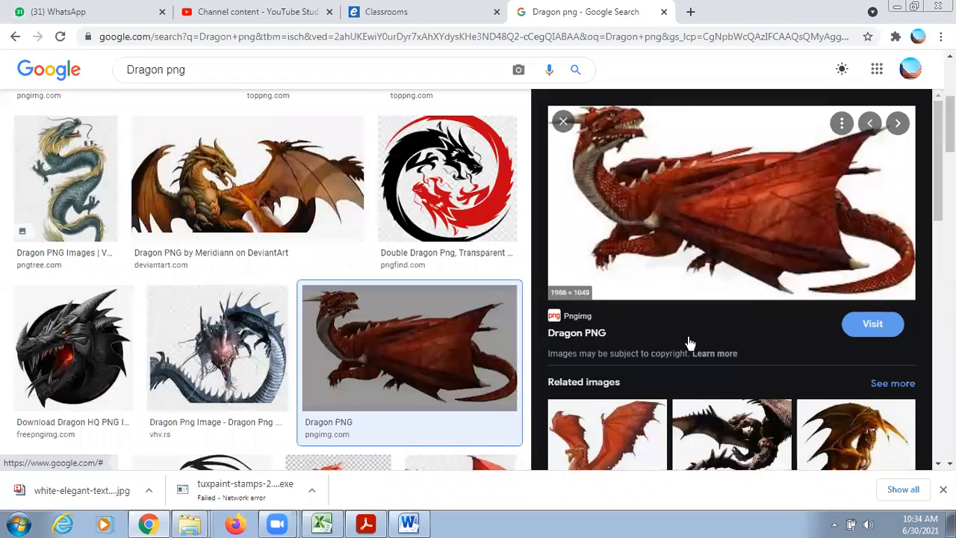
left_click(563, 122)
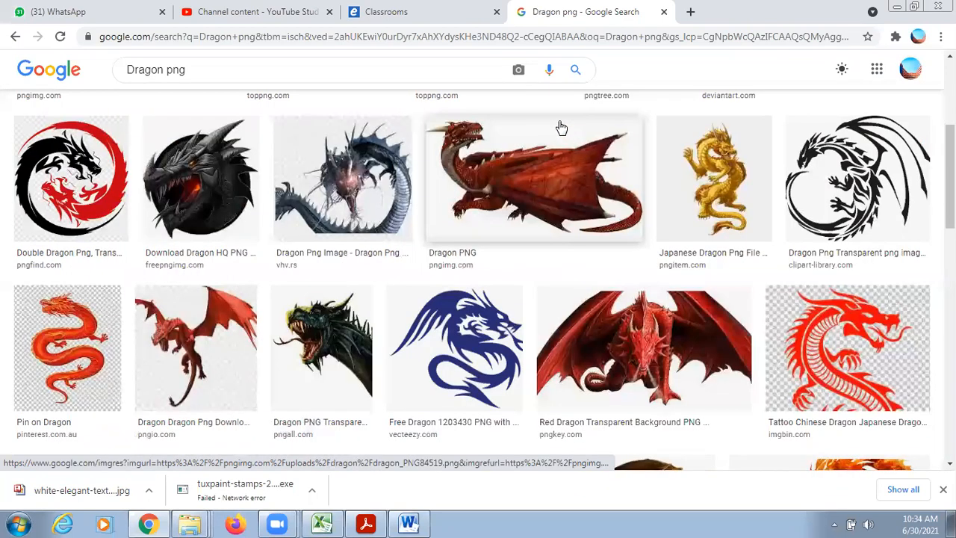
left_click(742, 191)
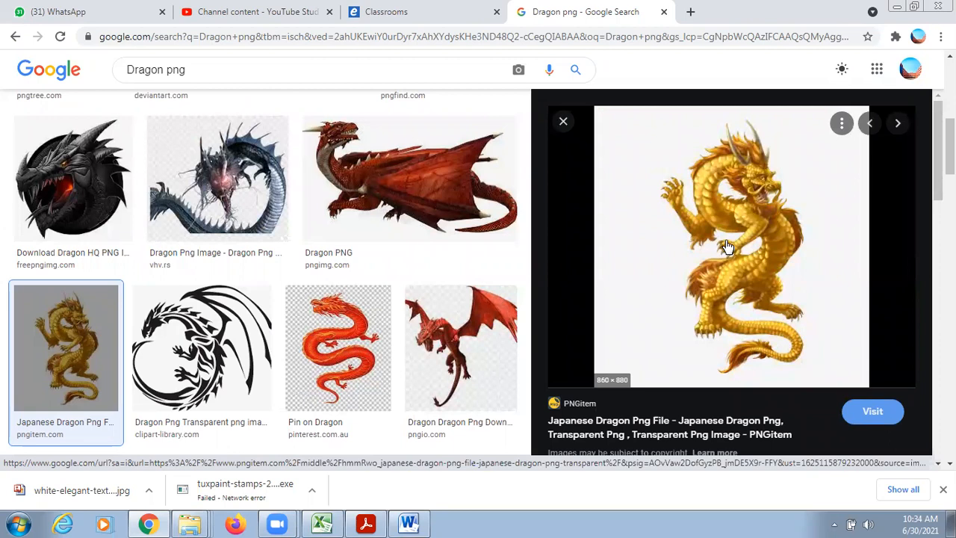
left_click(563, 122)
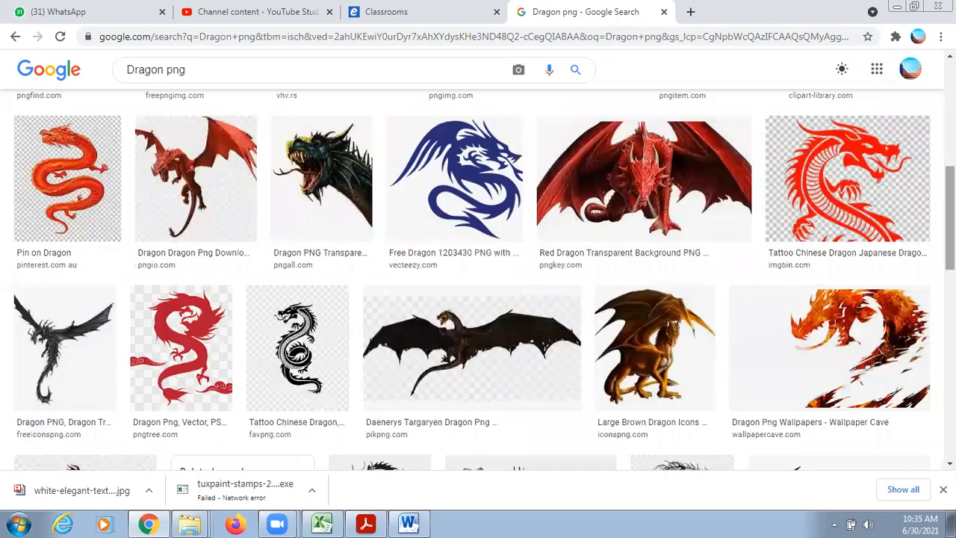
scroll(881, 212, "up", 3)
scroll(478, 302, "up", 1)
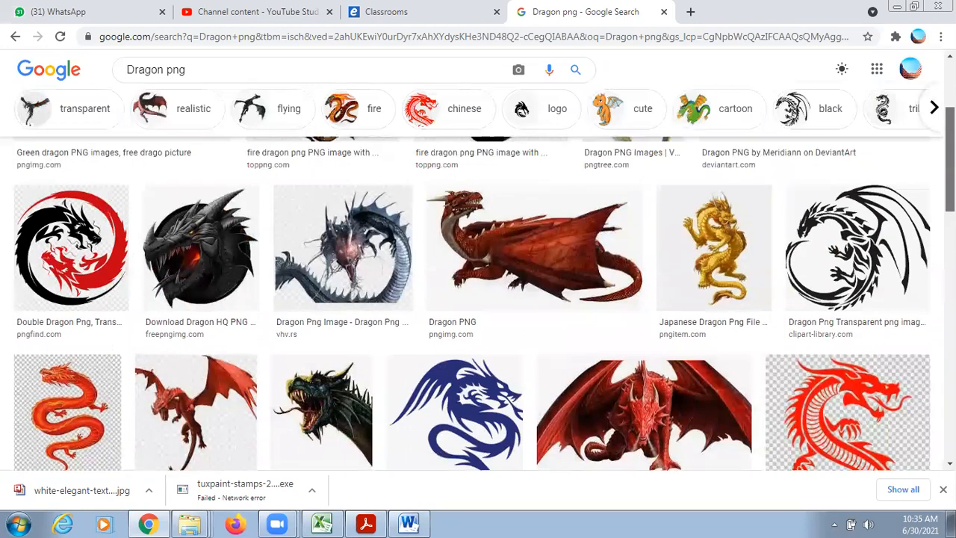
scroll(633, 215, "up", 2)
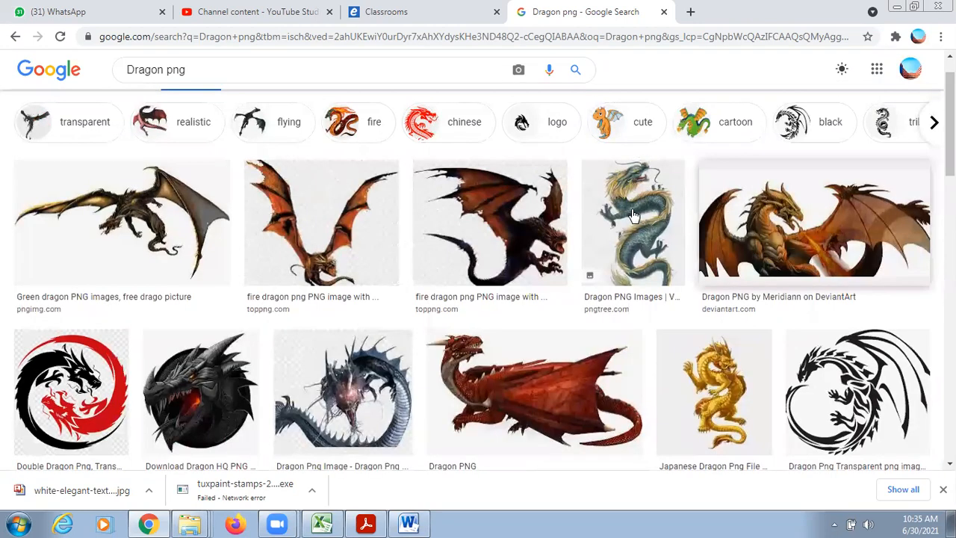
left_click(633, 215)
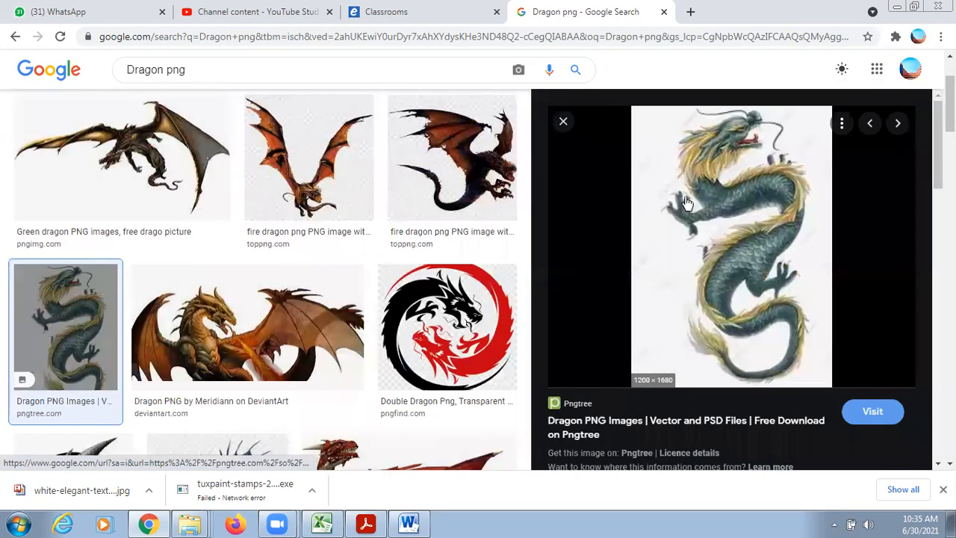
left_click(565, 124)
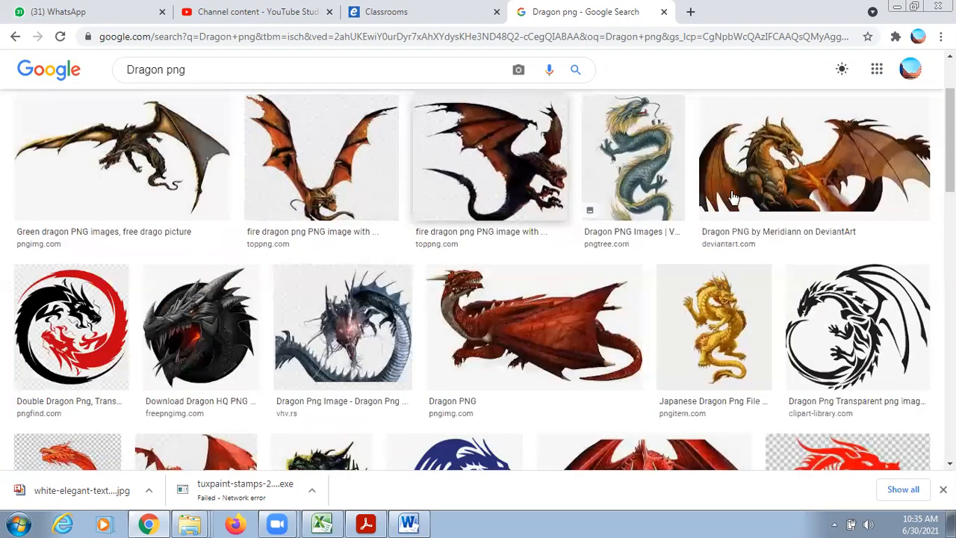
Copy the black dragon head image from FreePNGImg and paste it into the Word document at the end of the paragraph's first line
left_click(213, 346)
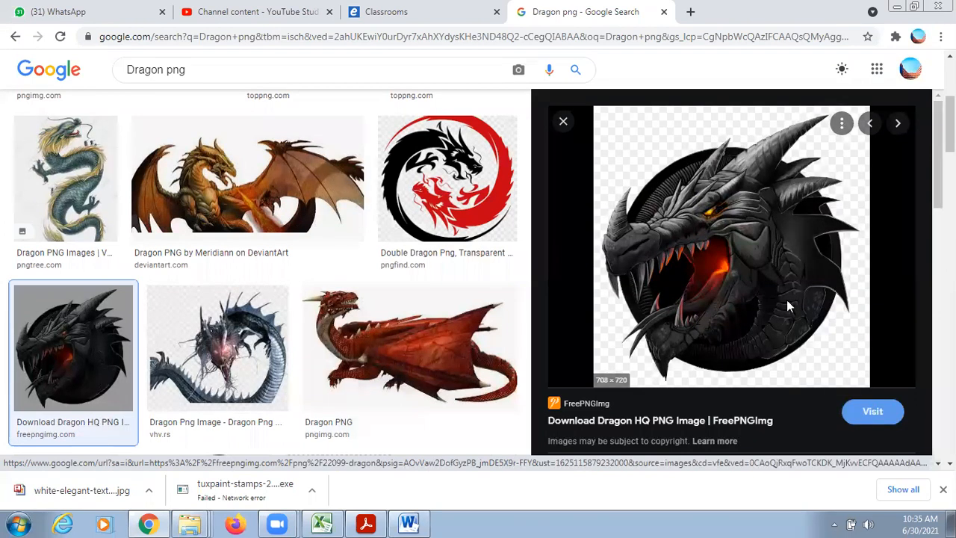
right_click(744, 247)
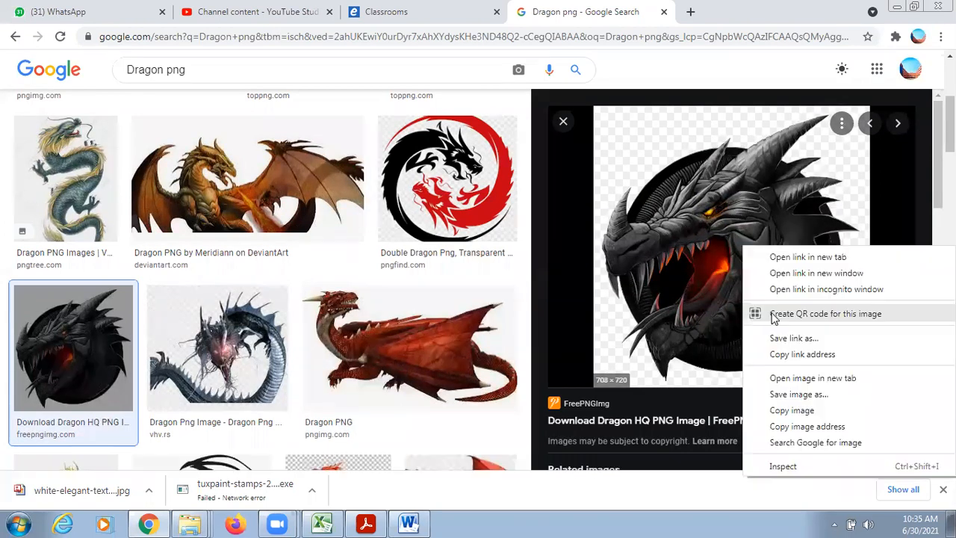
left_click(787, 412)
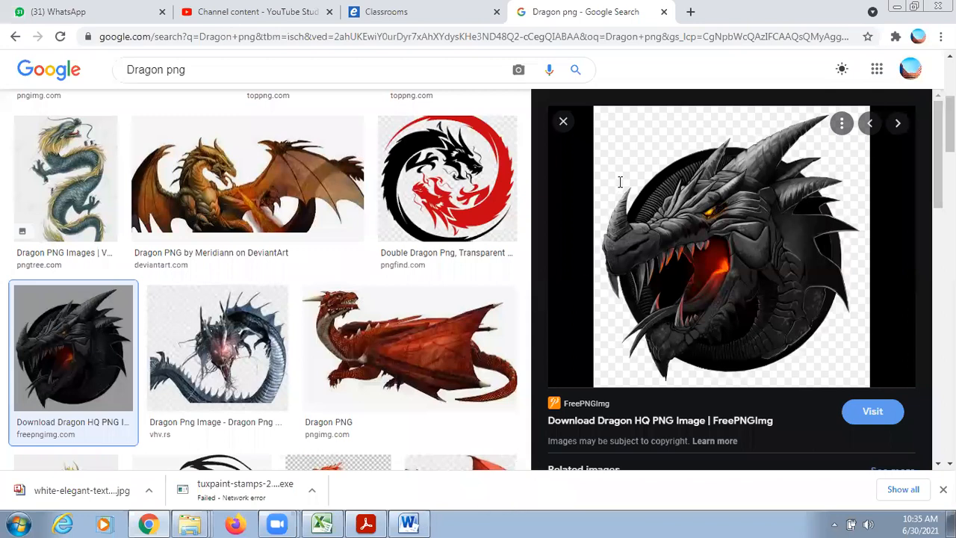
key("alt+Tab")
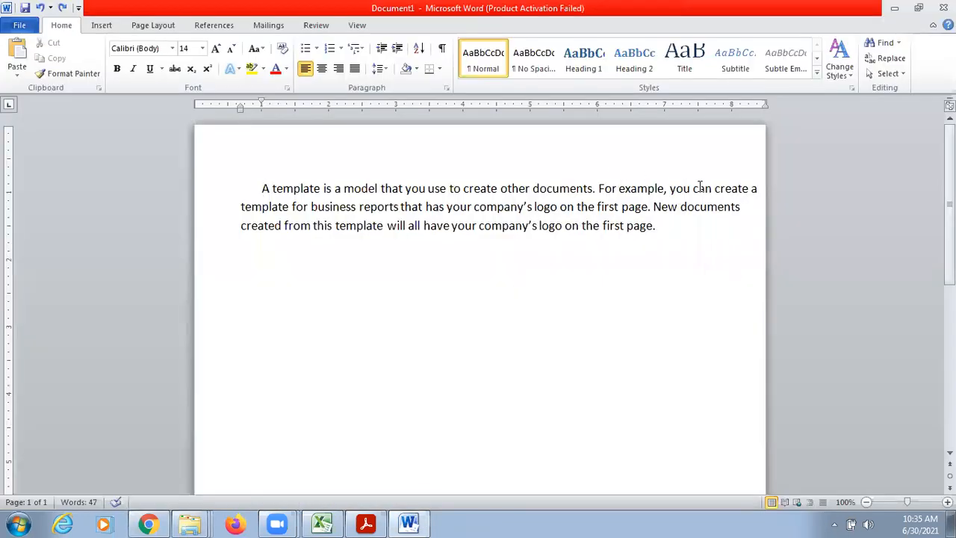
left_click(755, 190)
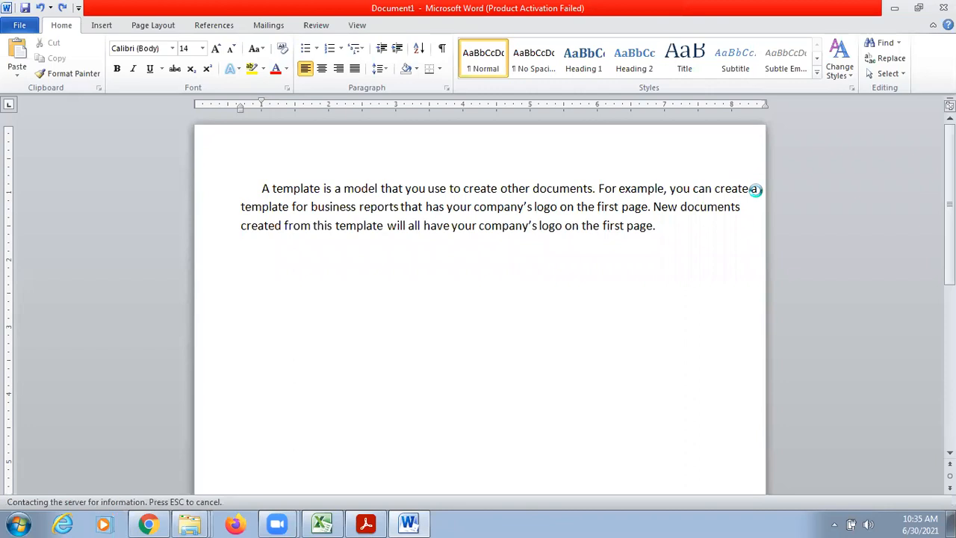
left_click(565, 250)
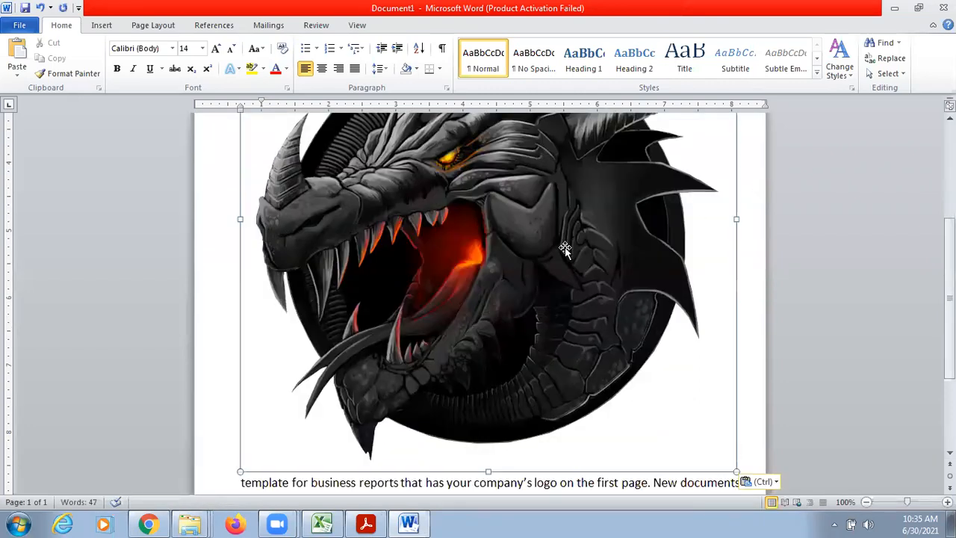
Shrink the dragon picture to about 2.9 inches wide and set its text wrapping to Through
left_click_drag(735, 472, 485, 216)
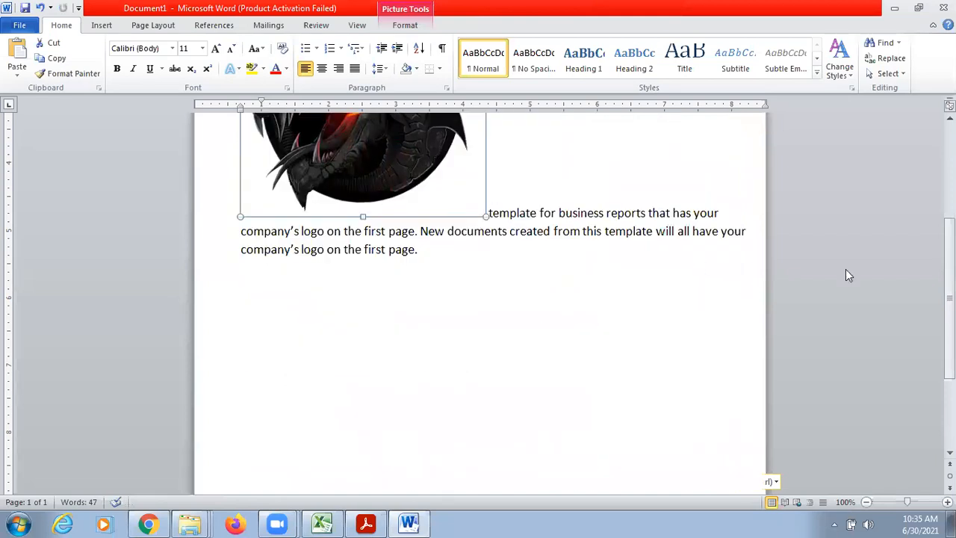
left_click_drag(950, 298, 950, 223)
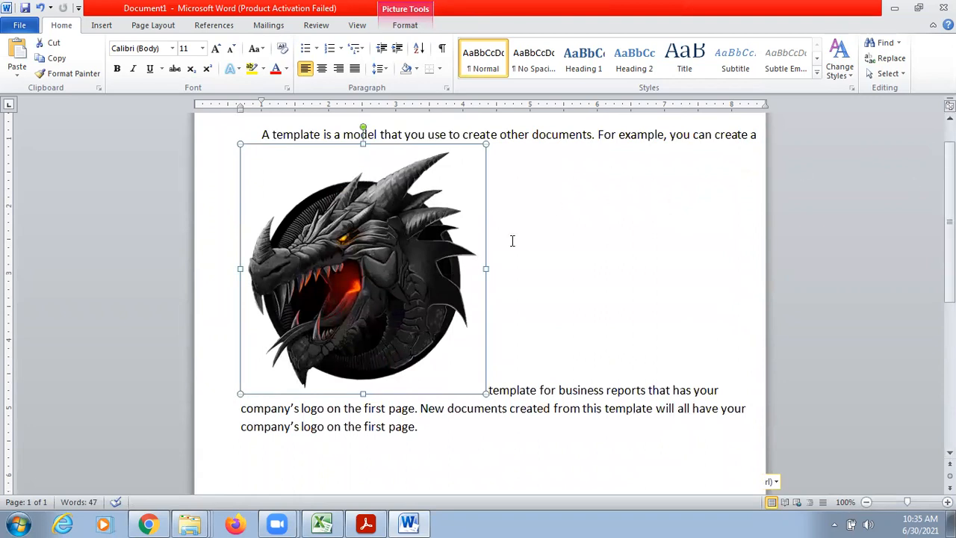
left_click_drag(486, 389, 436, 308)
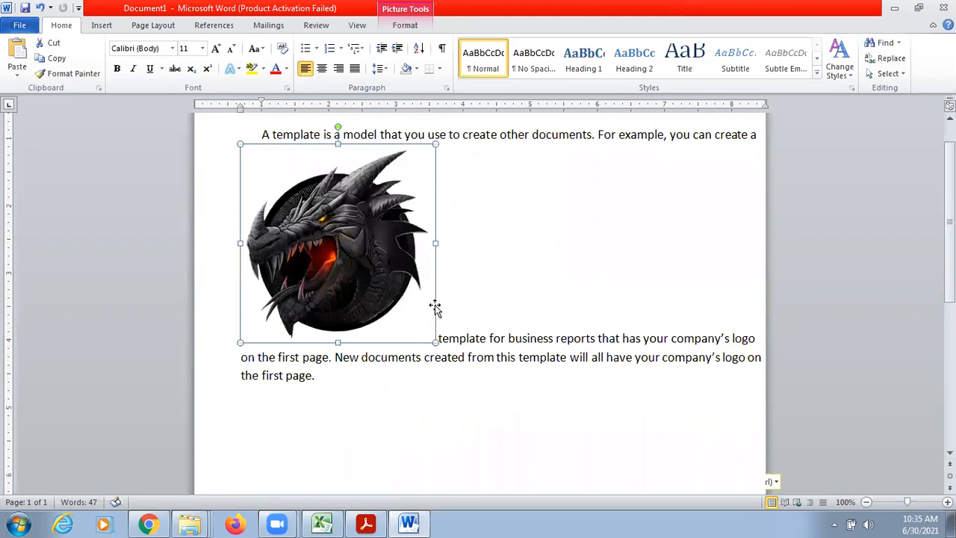
right_click(346, 242)
mouse_move(398, 452)
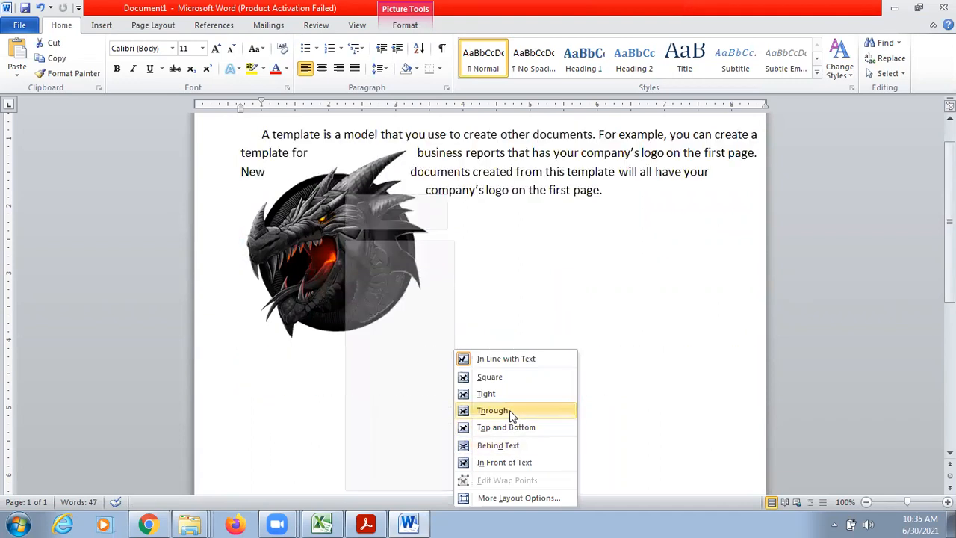
left_click(509, 410)
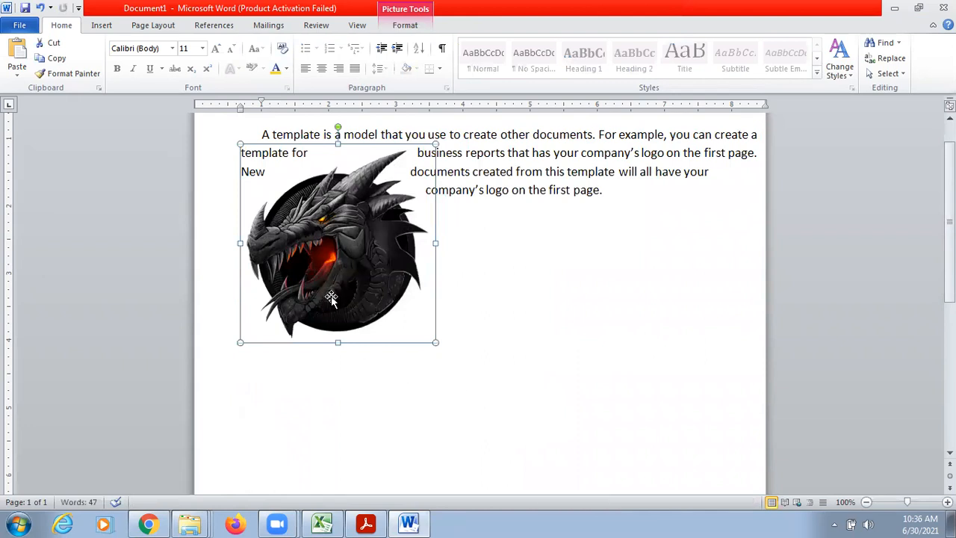
Move the dragon picture through the middle and right side of the paragraph, finally placing it on the left side of the text
left_click_drag(331, 297, 566, 273)
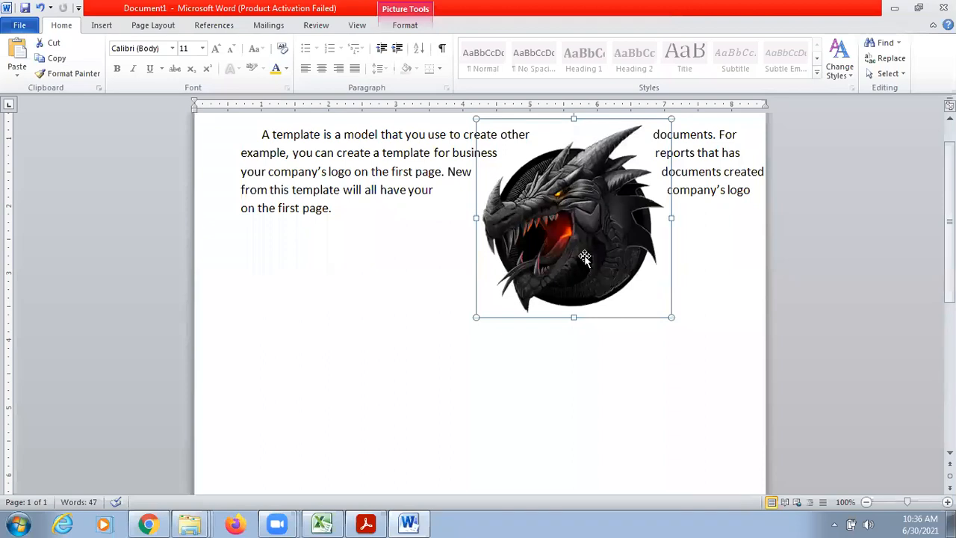
left_click_drag(586, 255, 678, 249)
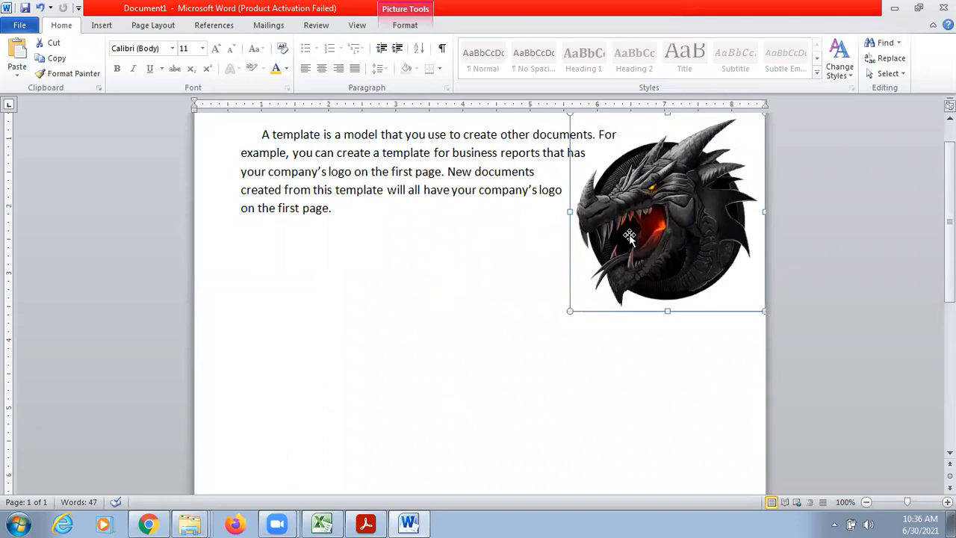
left_click_drag(630, 236, 353, 214)
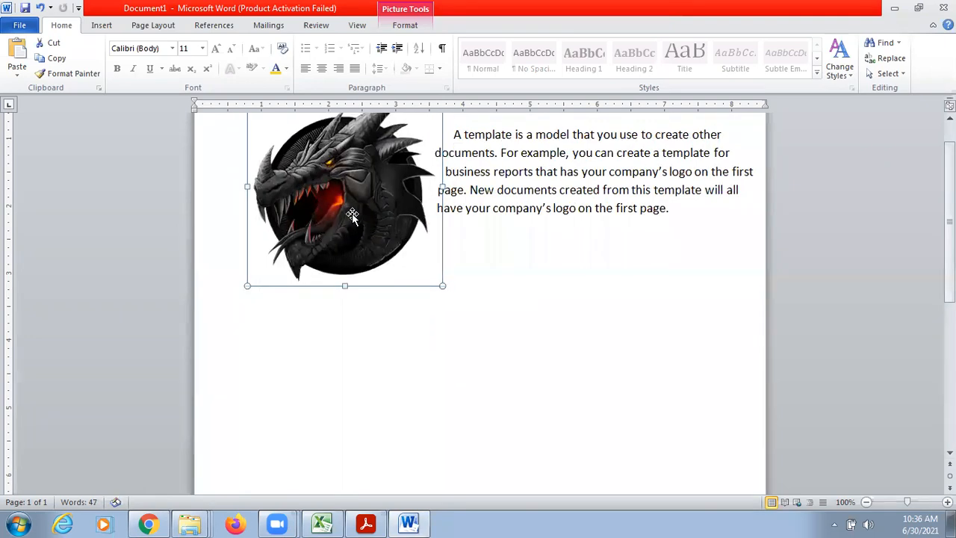
left_click(475, 262)
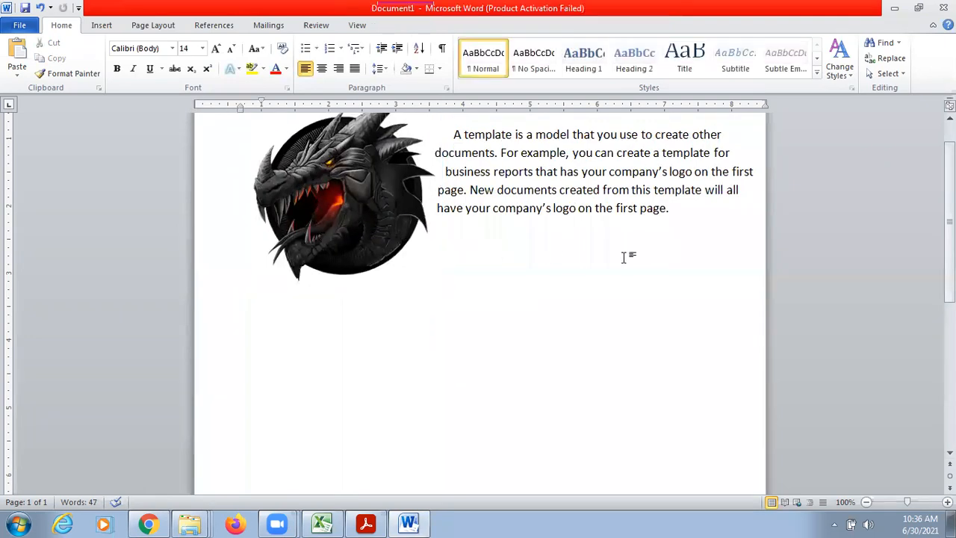
scroll(924, 220, "up", 2)
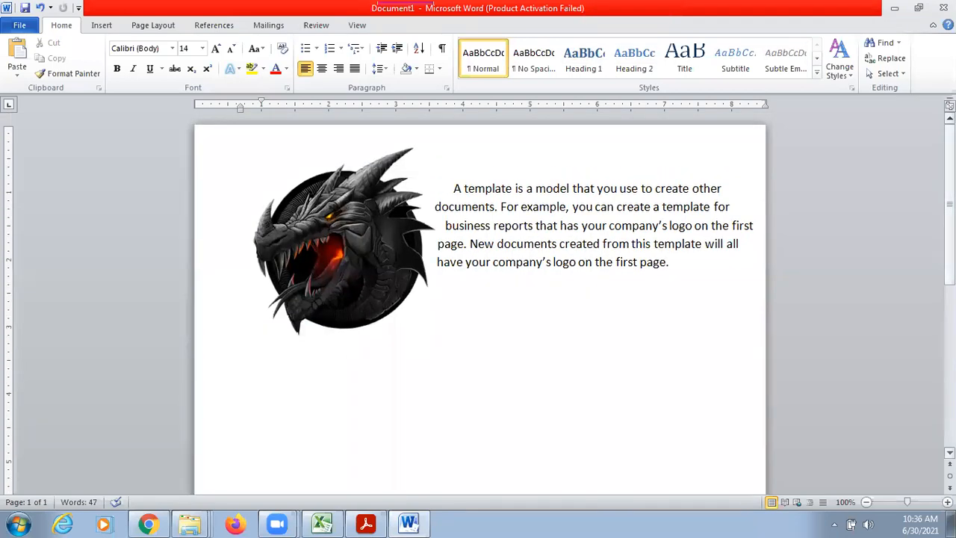
Apply the Plastic Wrap artistic effect to the dragon picture
left_click(389, 233)
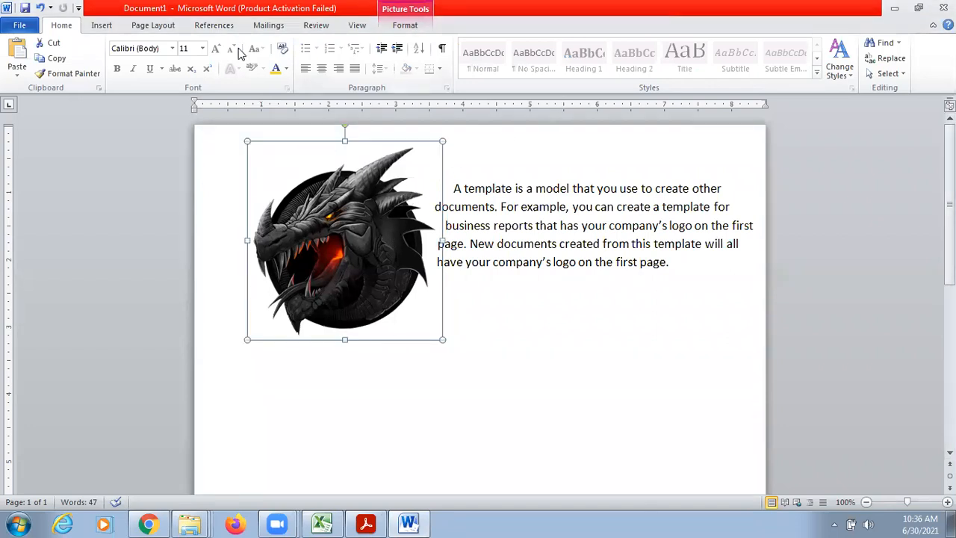
left_click(404, 30)
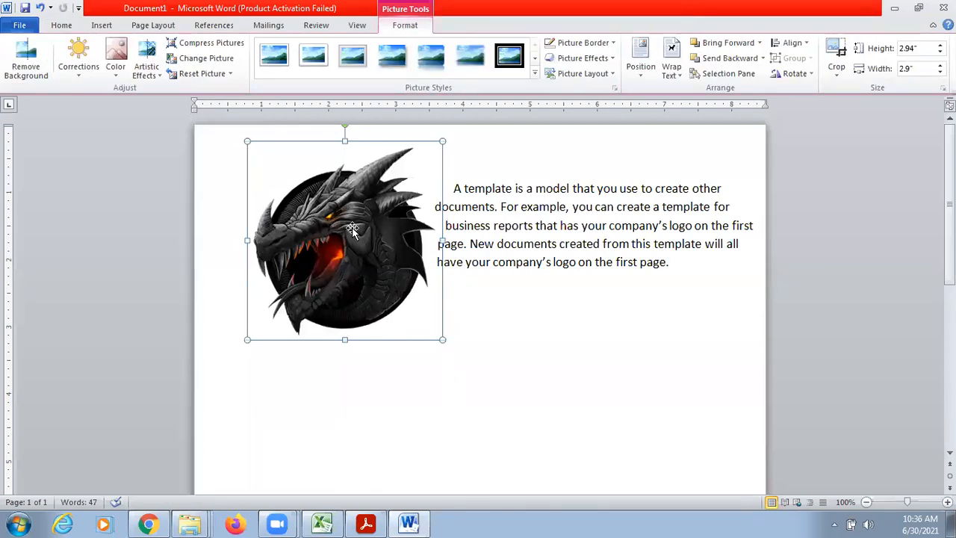
left_click(152, 67)
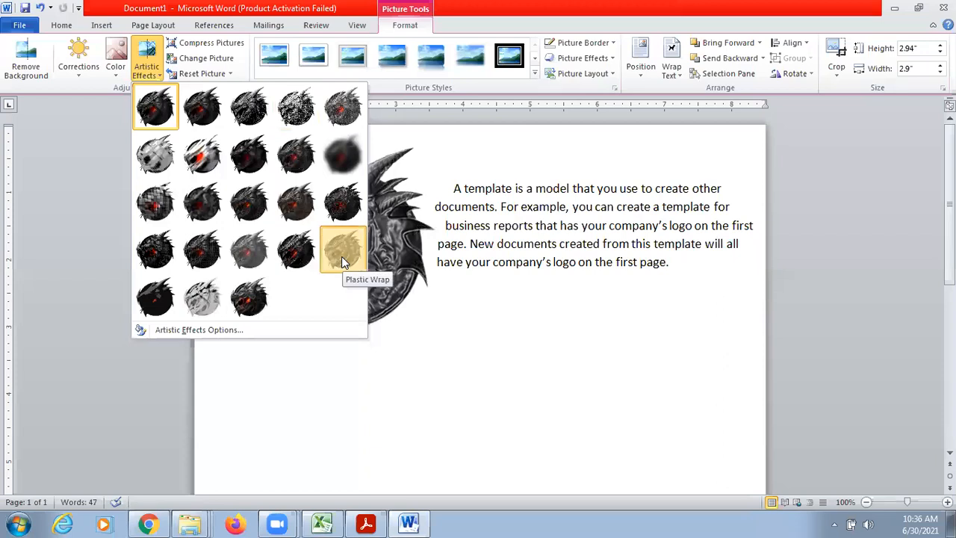
left_click(342, 256)
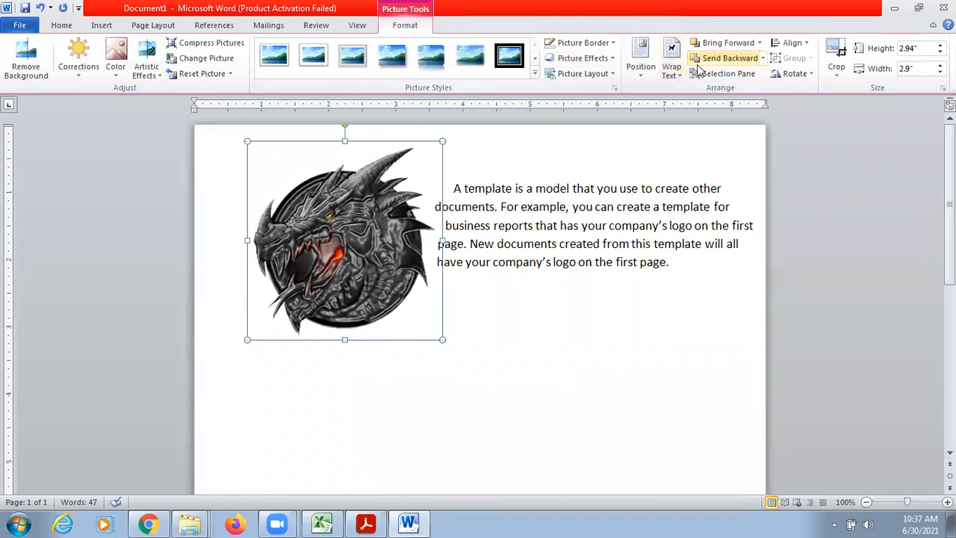
Flip the dragon picture horizontally to face the text and shift it slightly towards the page's left edge
left_click(794, 75)
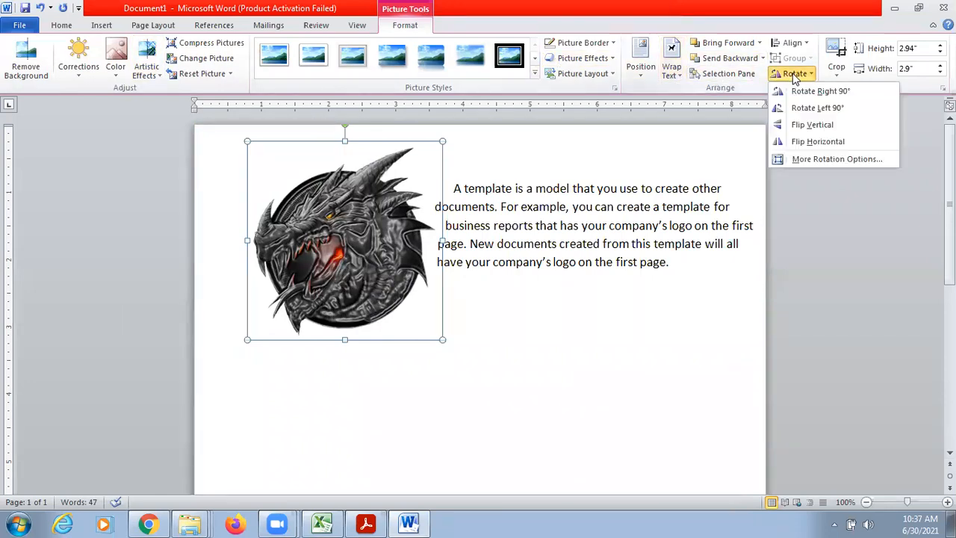
left_click(812, 141)
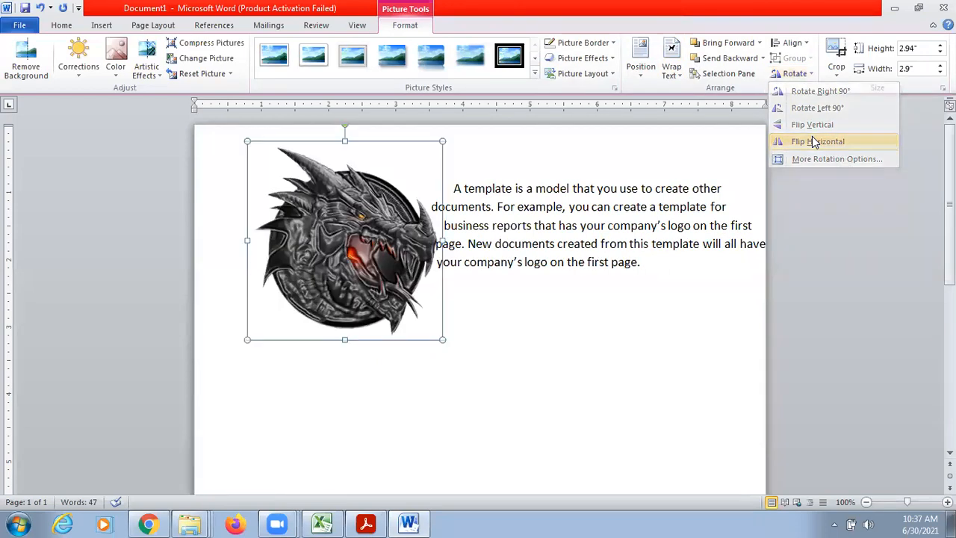
left_click_drag(378, 226, 357, 233)
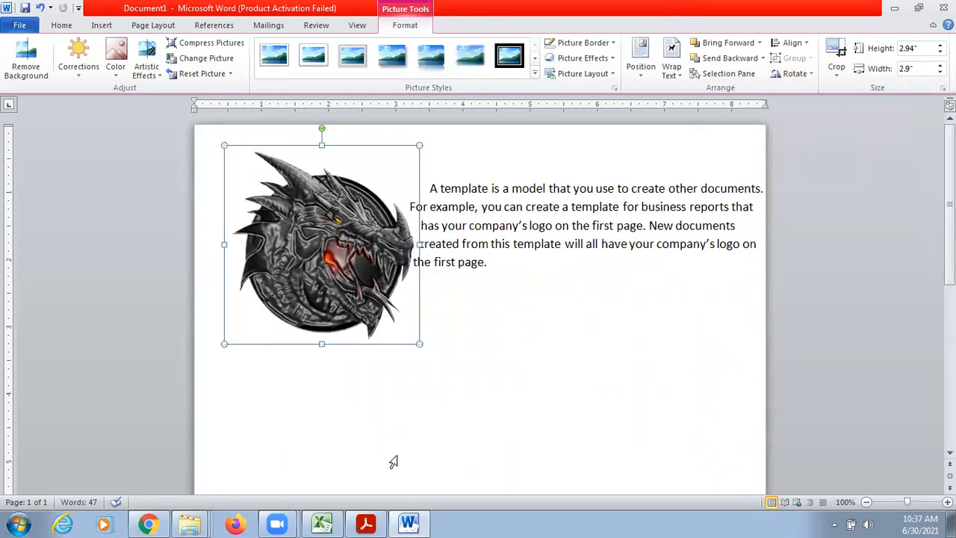
Switch to Chrome and change the Google Images query from "Dragon png" back to "Dragon"
left_click(148, 524)
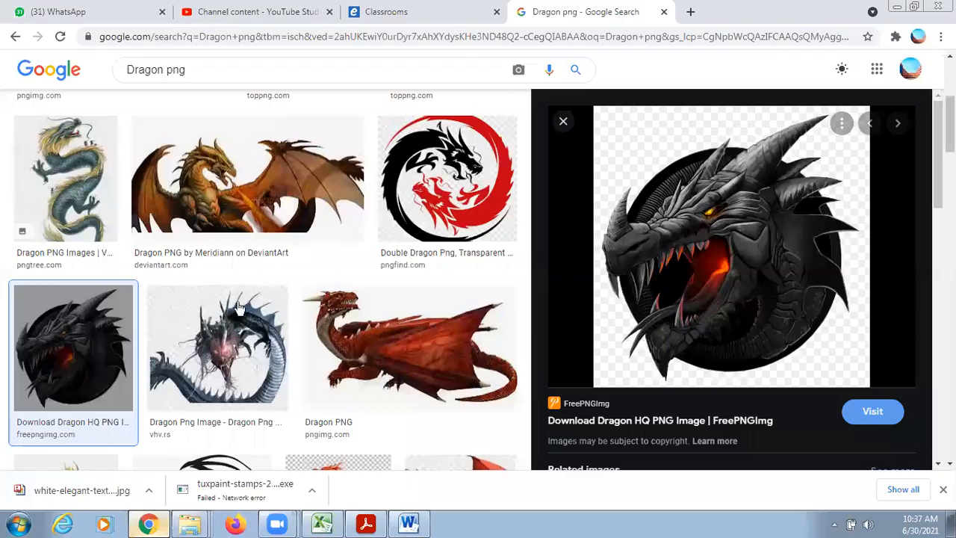
left_click(250, 64)
key("BackSpace")
key("BackSpace")
key("BackSpace")
key("BackSpace")
key("Return")
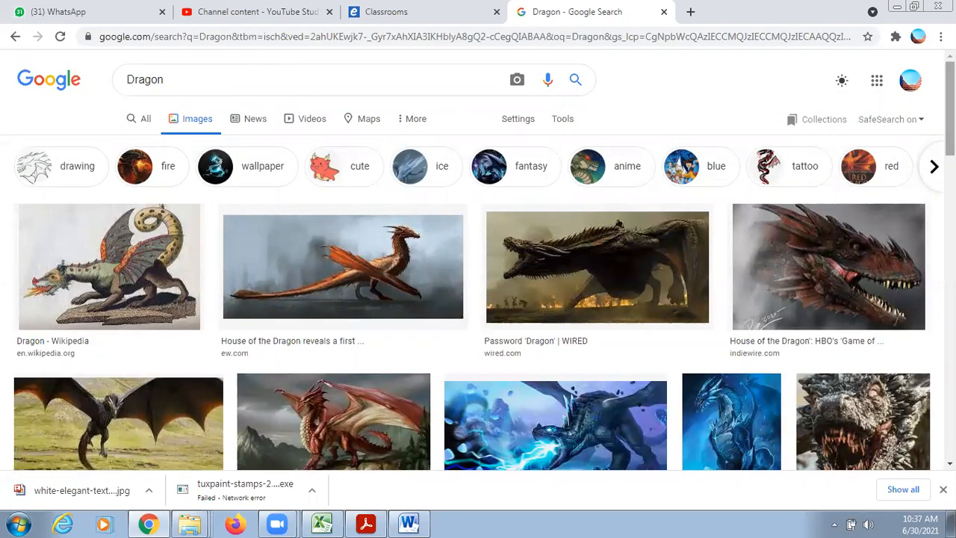
Find the "A Brief History of Great Movie Dragons" picture in the image results, copy it, and switch to Word
scroll(950, 112, "down", 2)
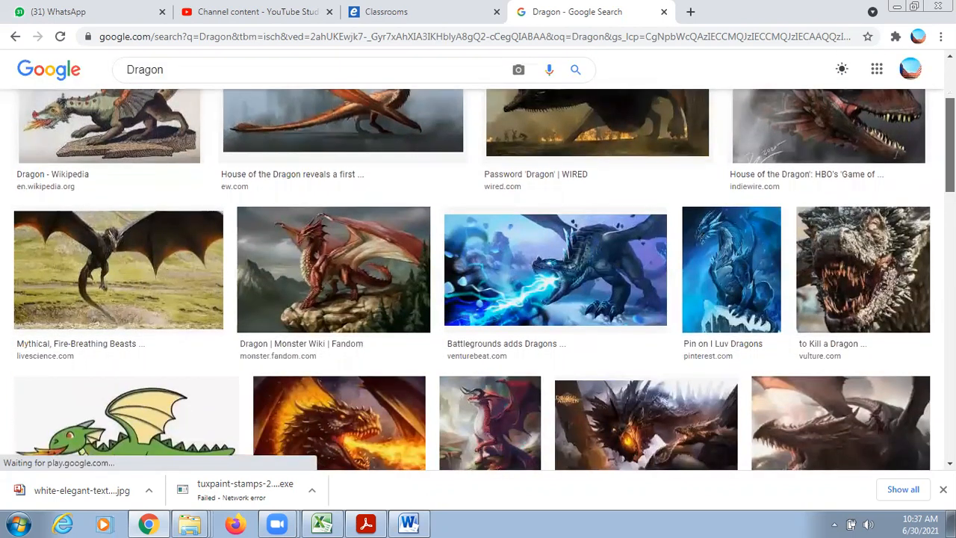
scroll(478, 280, "down", 2)
scroll(478, 280, "down", 3)
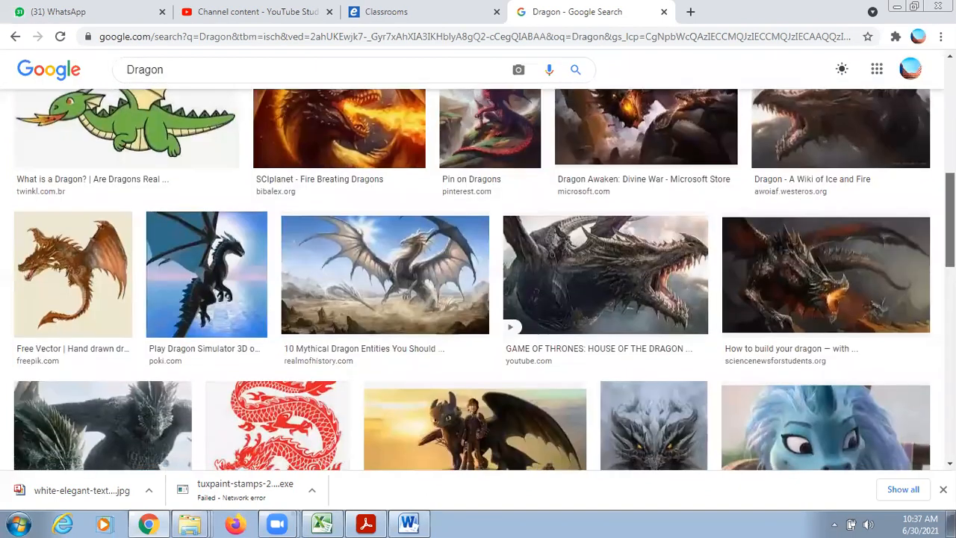
scroll(478, 280, "down", 2)
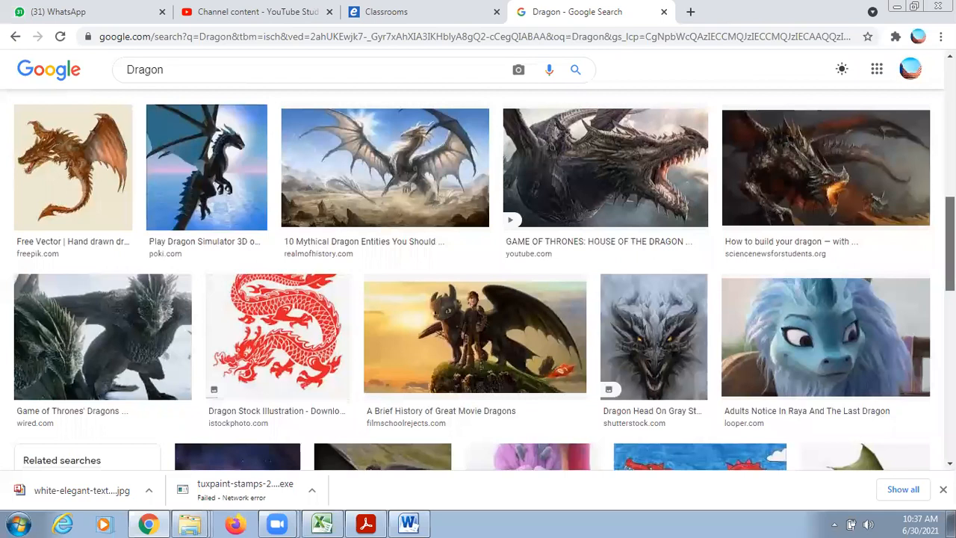
scroll(489, 317, "down", 1)
left_click(490, 317)
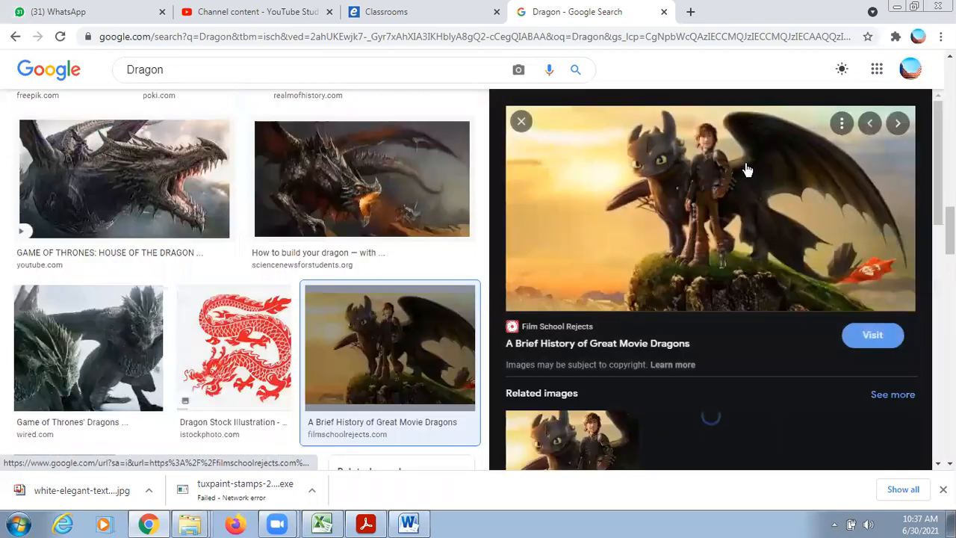
right_click(745, 164)
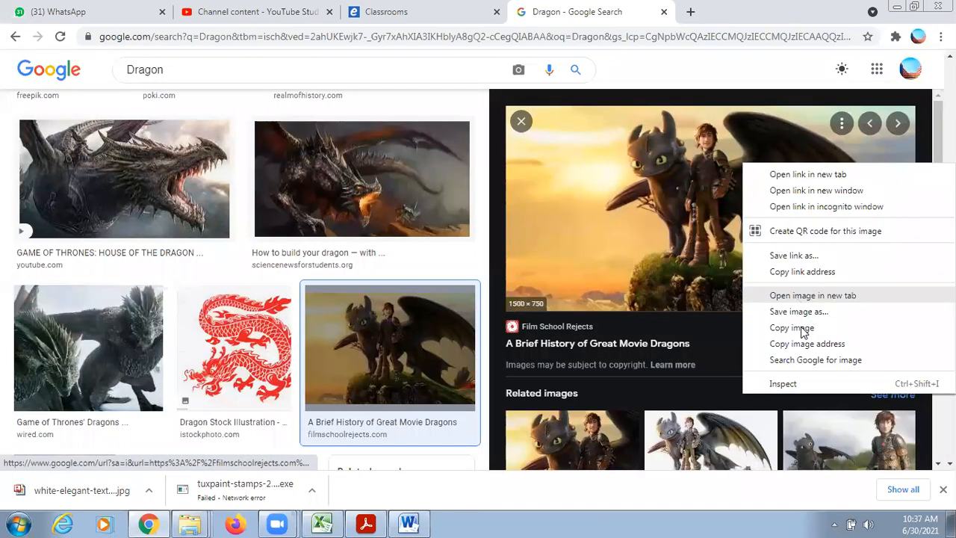
left_click(801, 330)
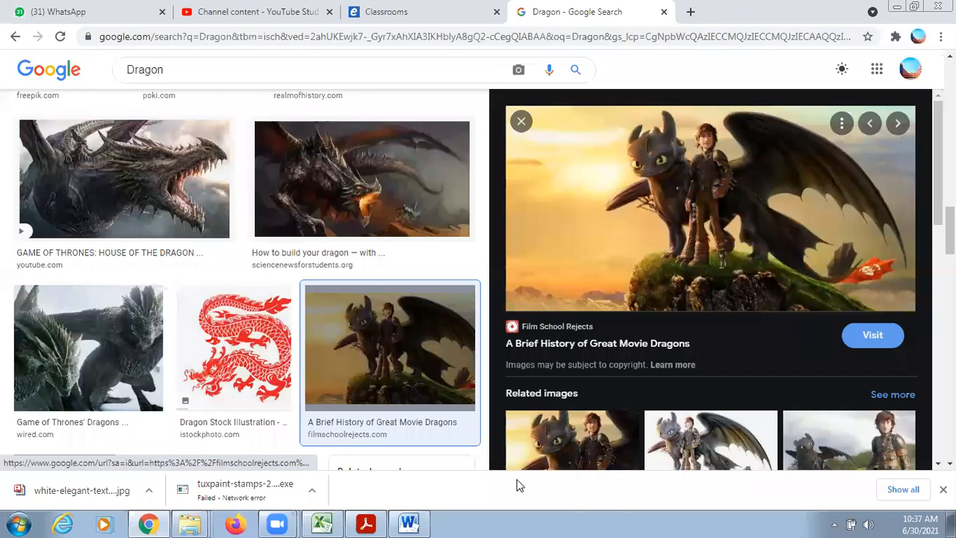
left_click(408, 522)
Try pasting the copied movie dragon picture below the template paragraph, undoing each paste
left_click(520, 396)
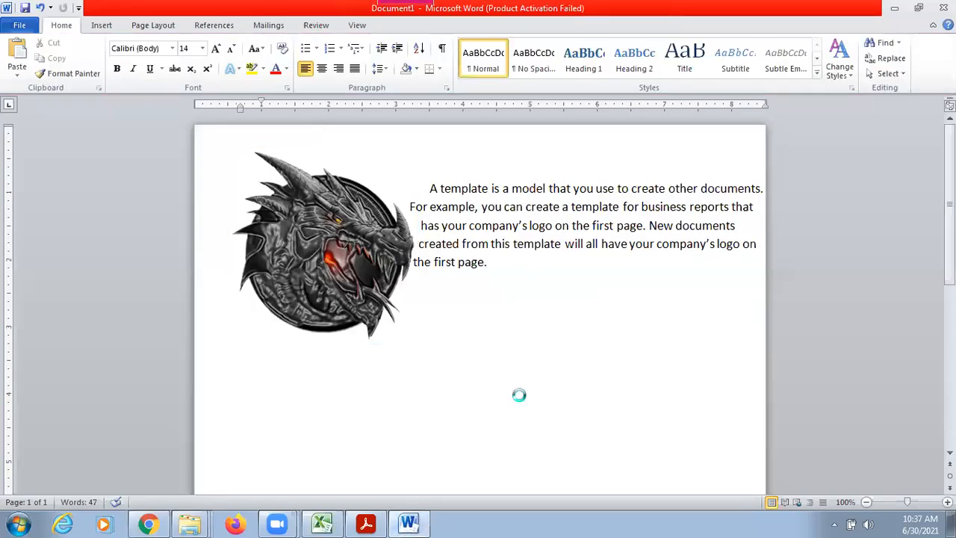
scroll(519, 396, "down", 2)
key("ctrl+v")
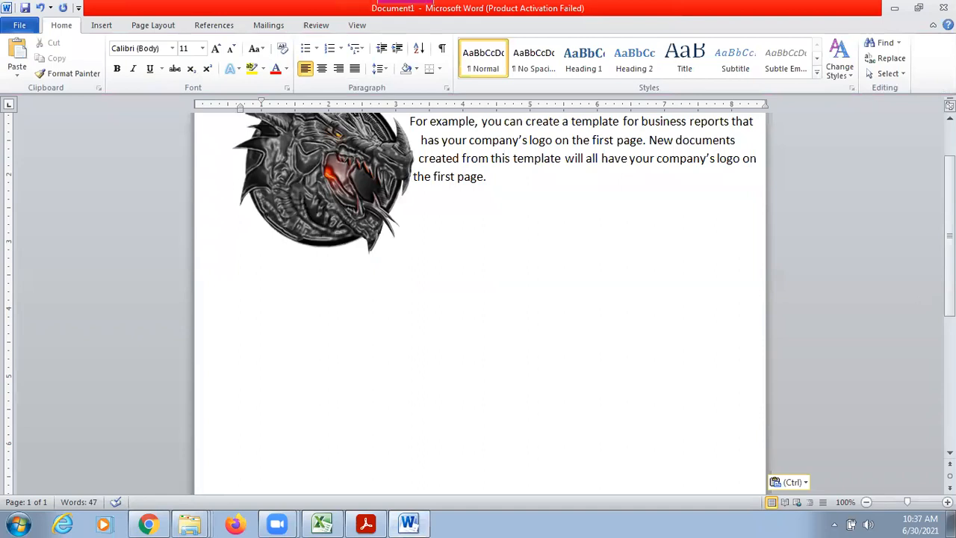
left_click_drag(950, 261, 950, 314)
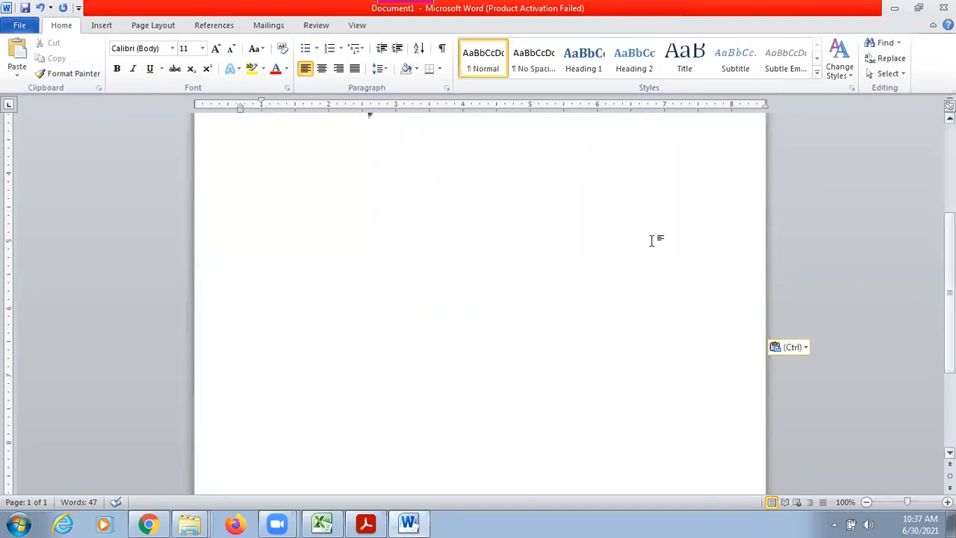
double_click(553, 214)
left_click(505, 208)
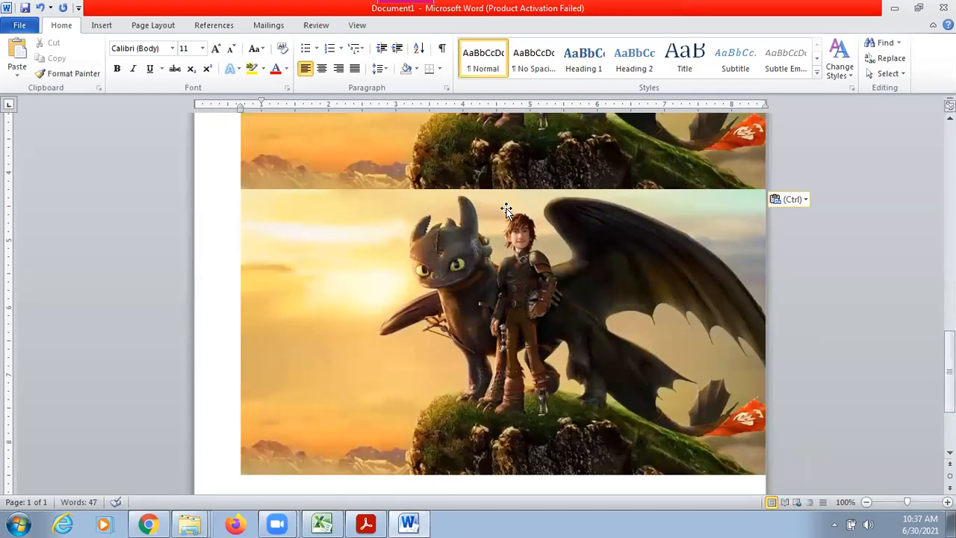
key("ctrl+z")
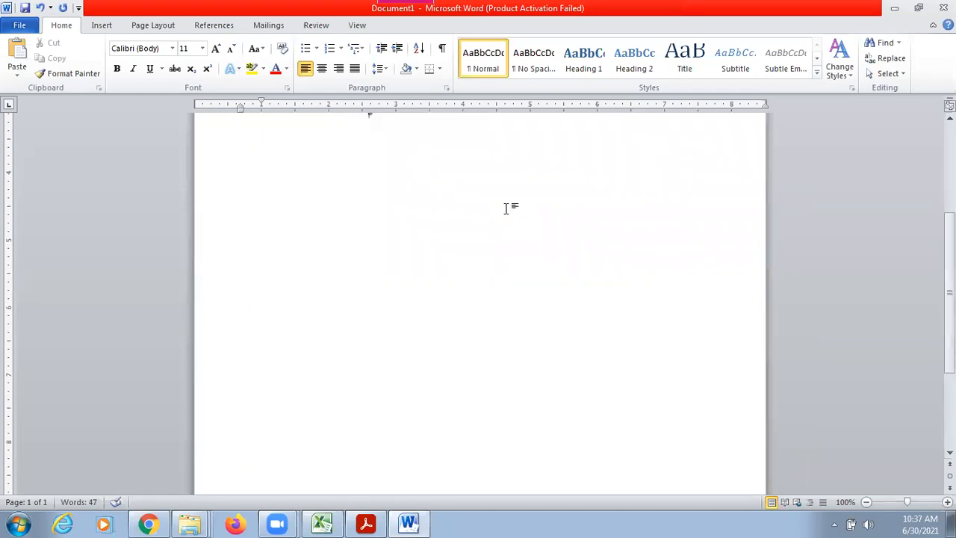
key("ctrl+v")
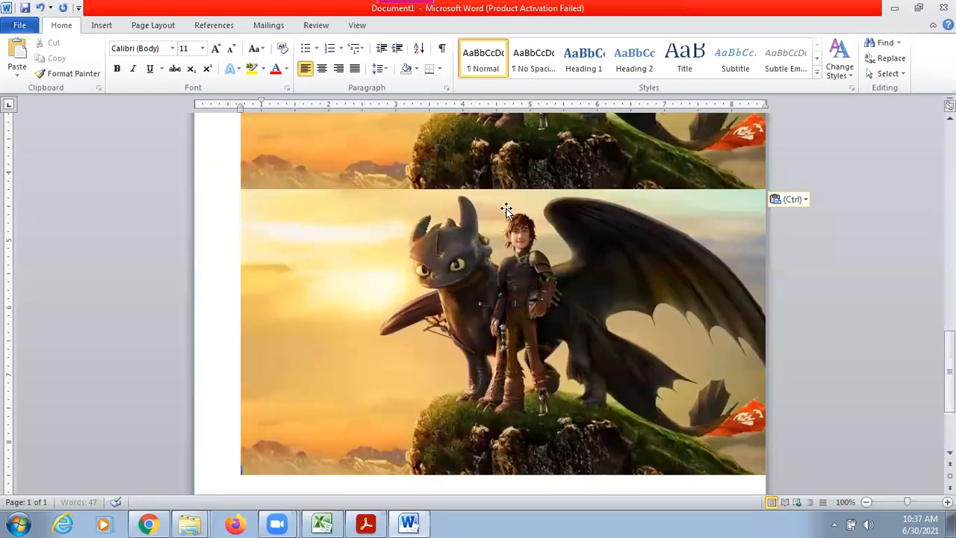
left_click(553, 254)
key("ctrl+z")
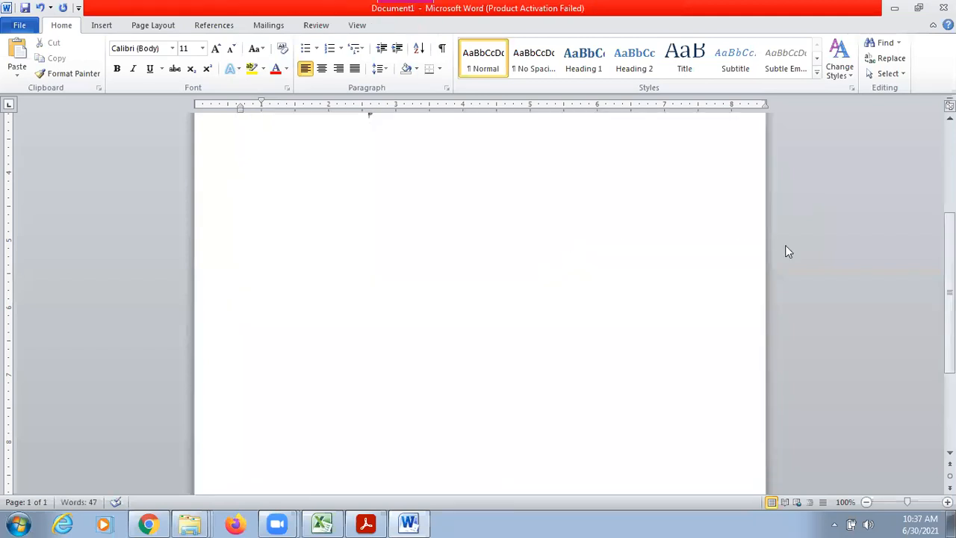
scroll(478, 299, "up", 5)
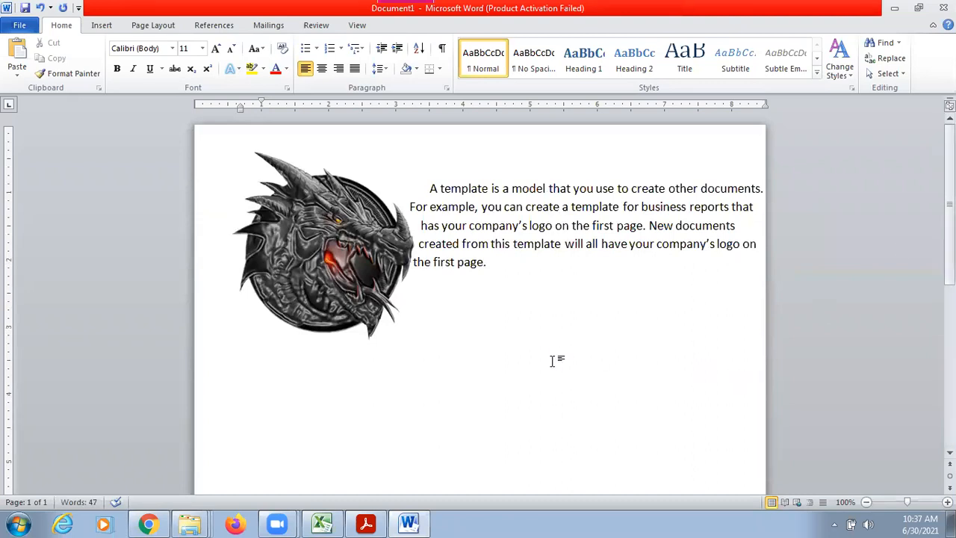
scroll(553, 360, "down", 3)
key("ctrl+v")
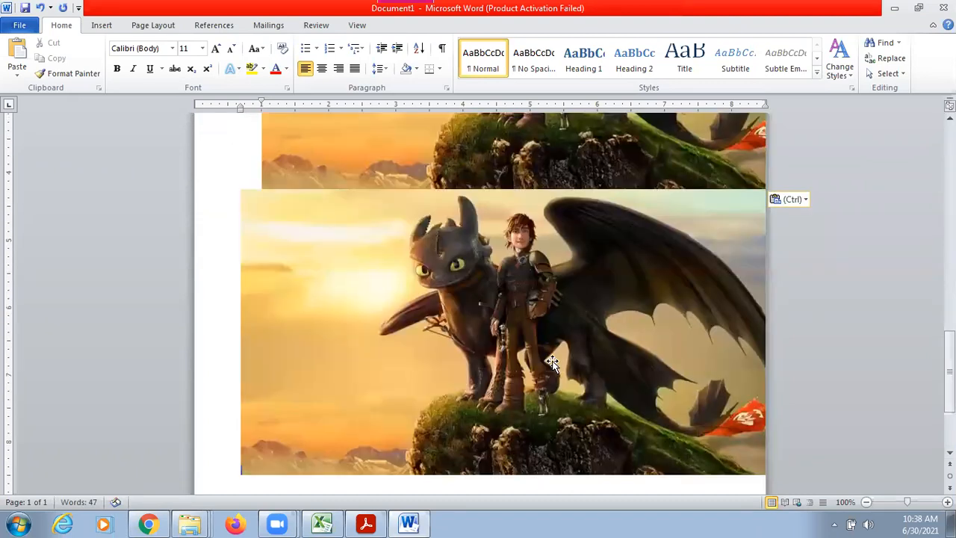
left_click(520, 158)
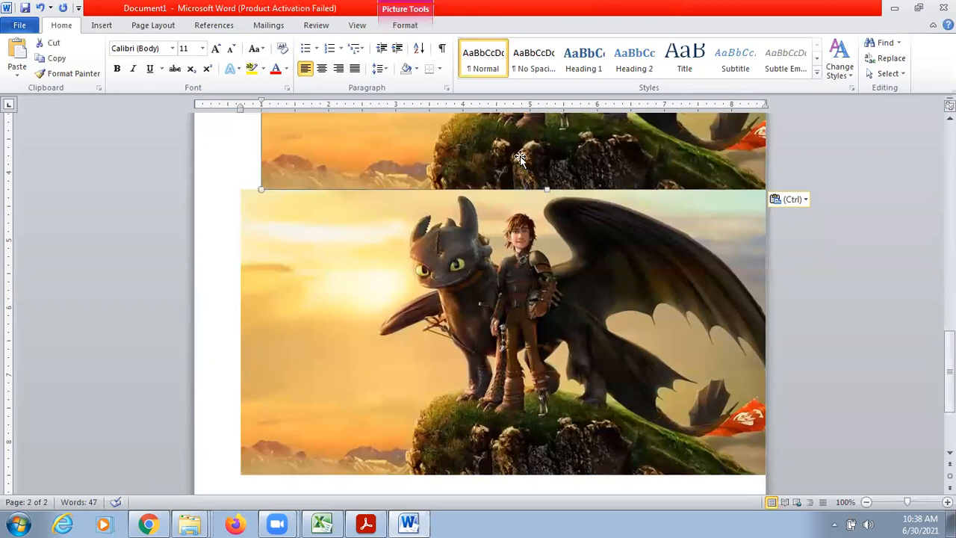
key("ctrl+z")
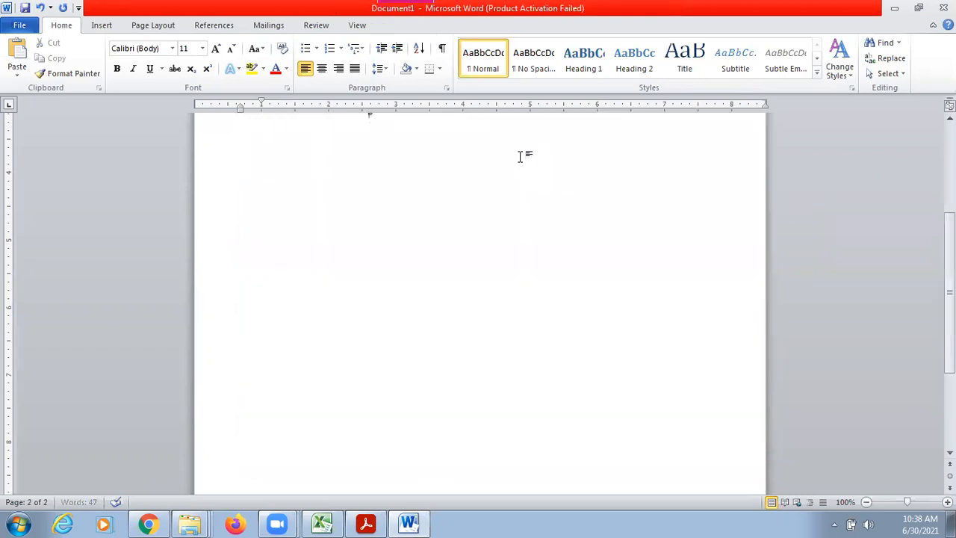
Paste the movie dragon picture below the paragraph and set its text wrapping to Behind Text
key("ctrl+v")
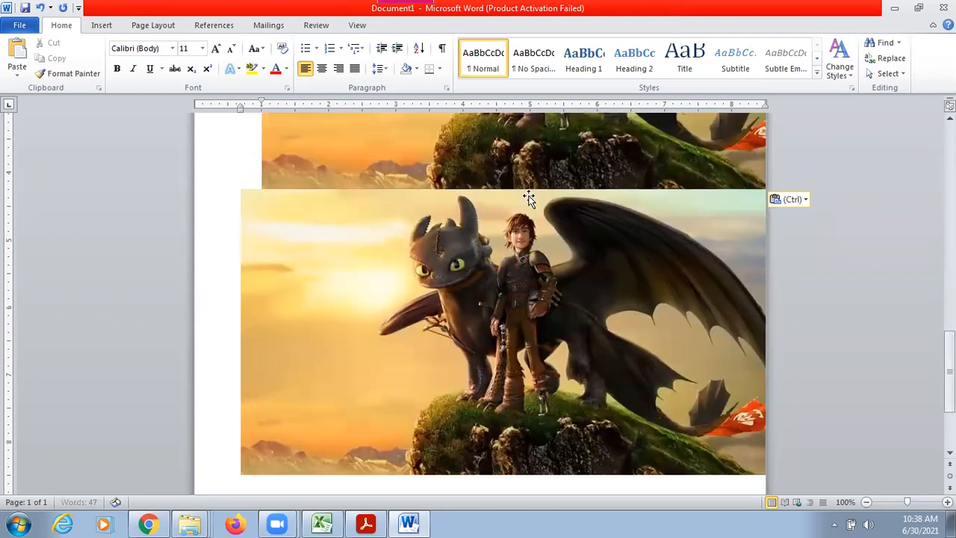
left_click_drag(563, 262, 570, 321)
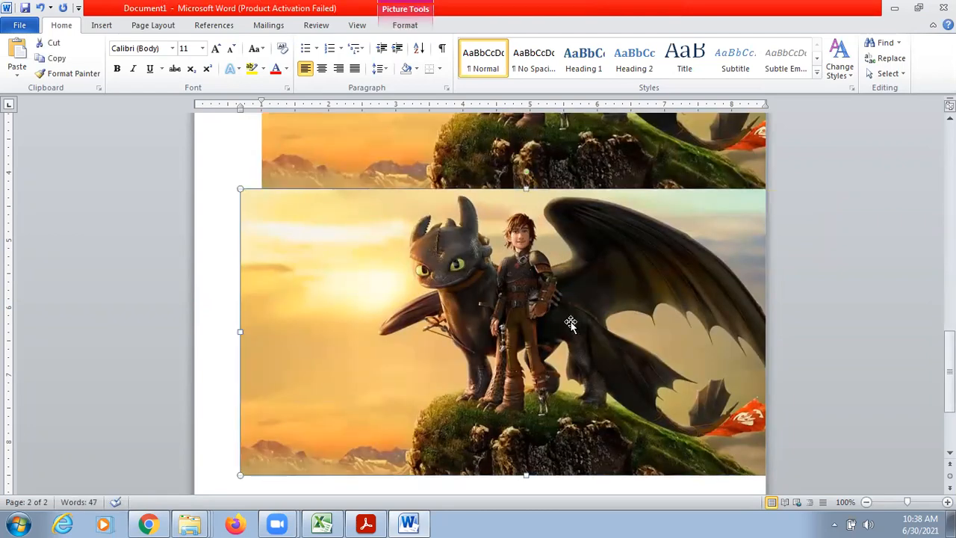
right_click(570, 322)
mouse_move(628, 282)
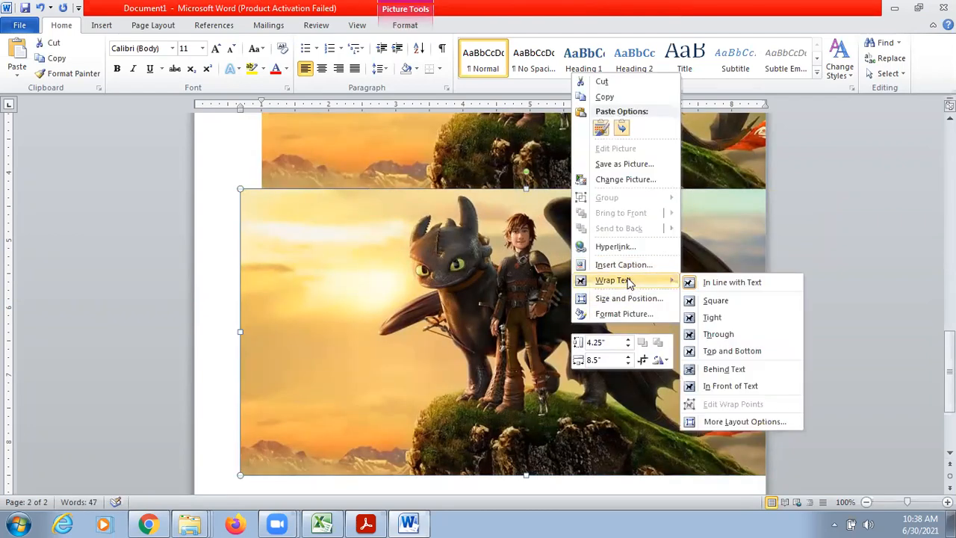
left_click(721, 370)
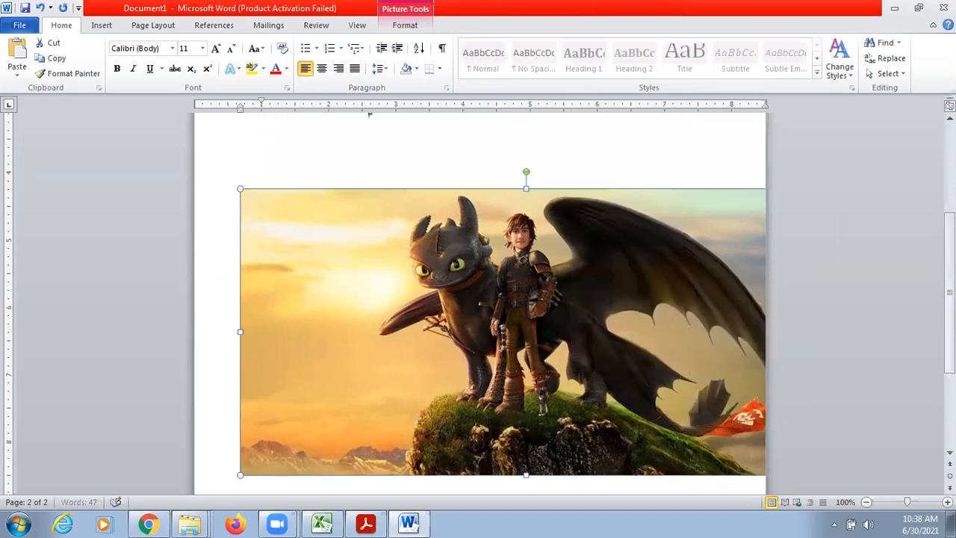
Crop the empty sky off the movie dragon picture's left side to a 6.66" width and center it on the page
scroll(501, 299, "down", 5)
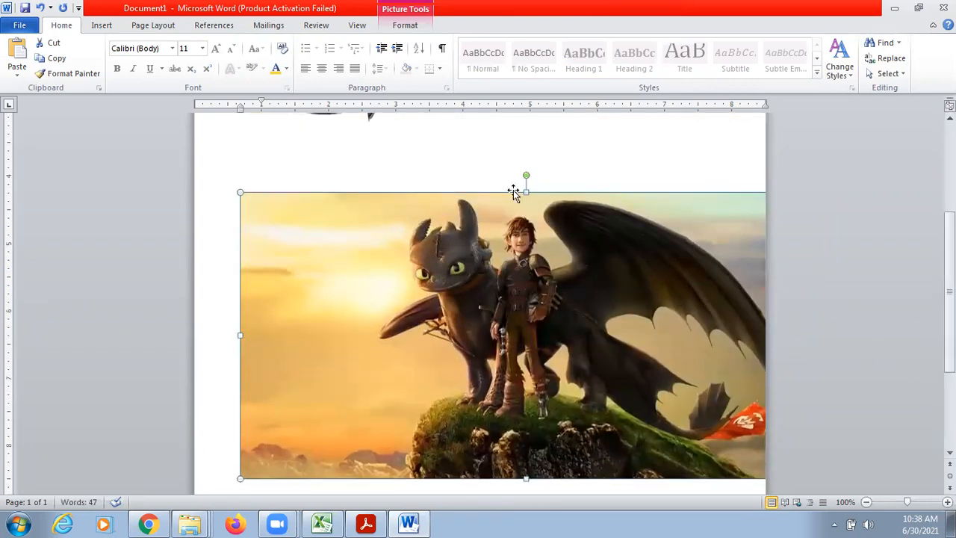
left_click(406, 25)
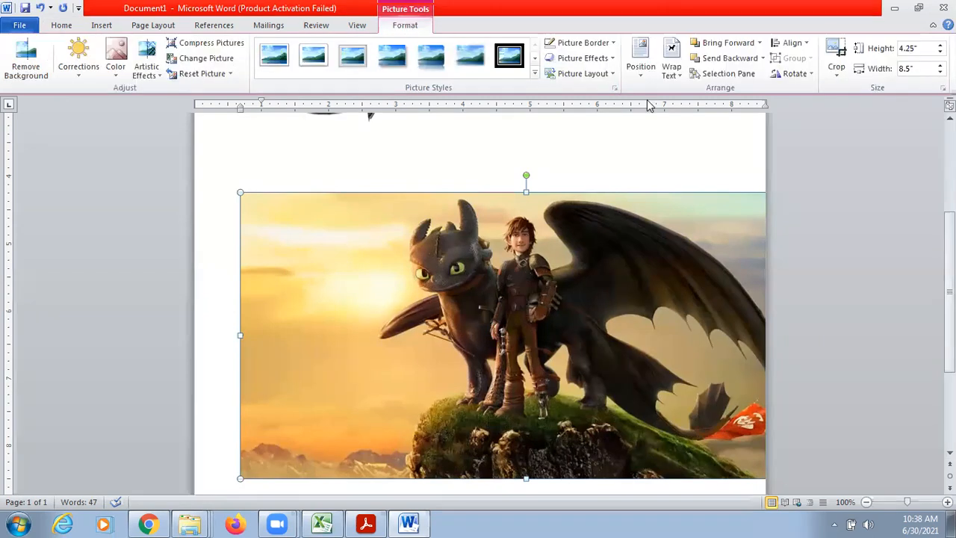
left_click(837, 53)
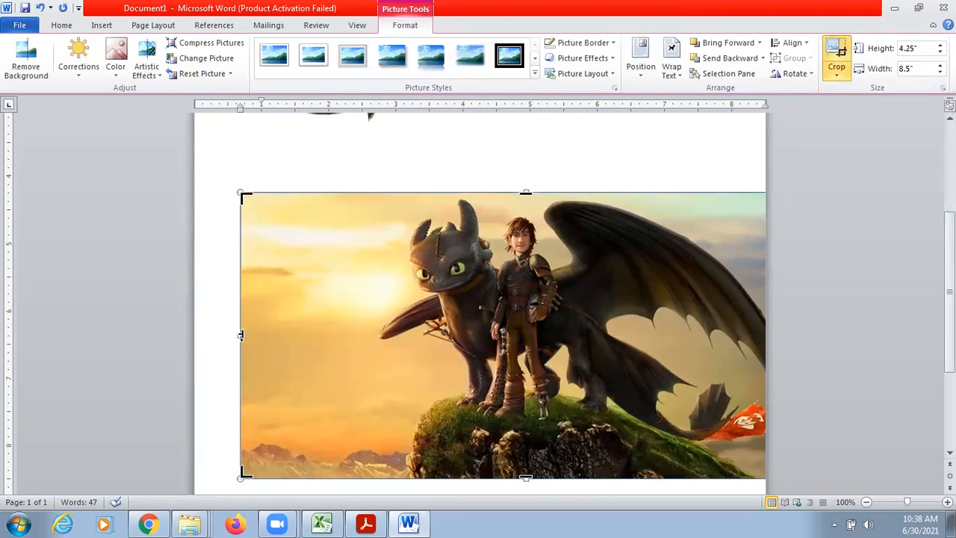
left_click_drag(243, 334, 364, 336)
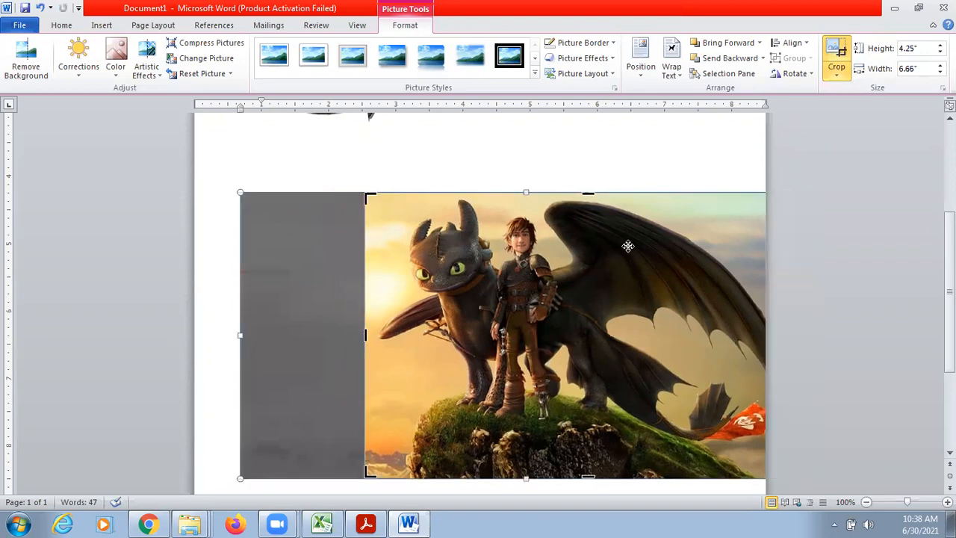
left_click(836, 49)
left_click_drag(615, 284, 505, 288)
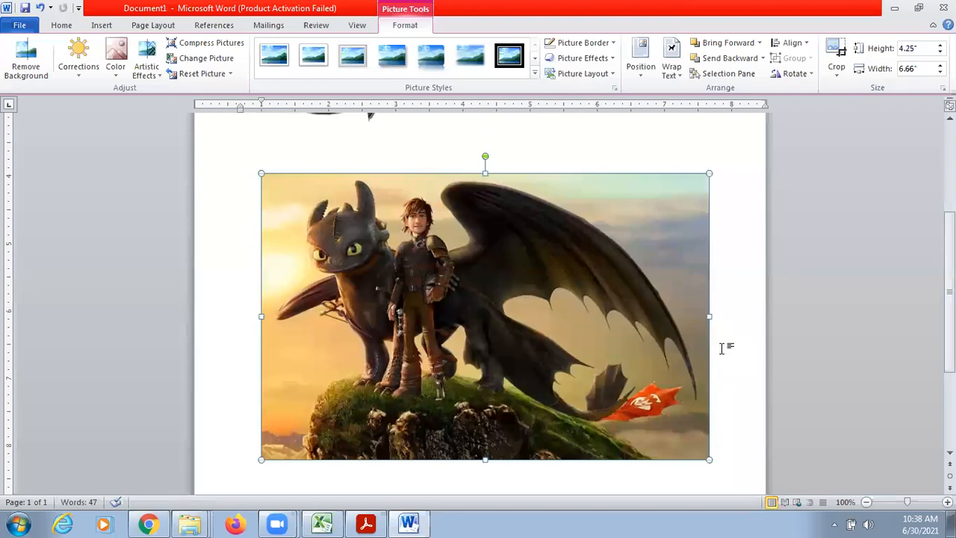
Apply the black double-line frame picture style to the movie dragon picture
left_click(577, 45)
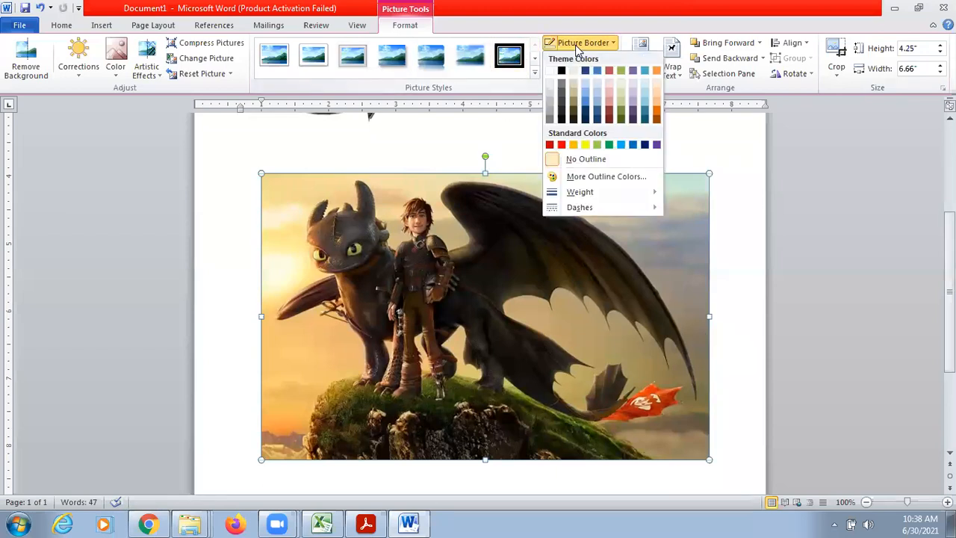
left_click(536, 74)
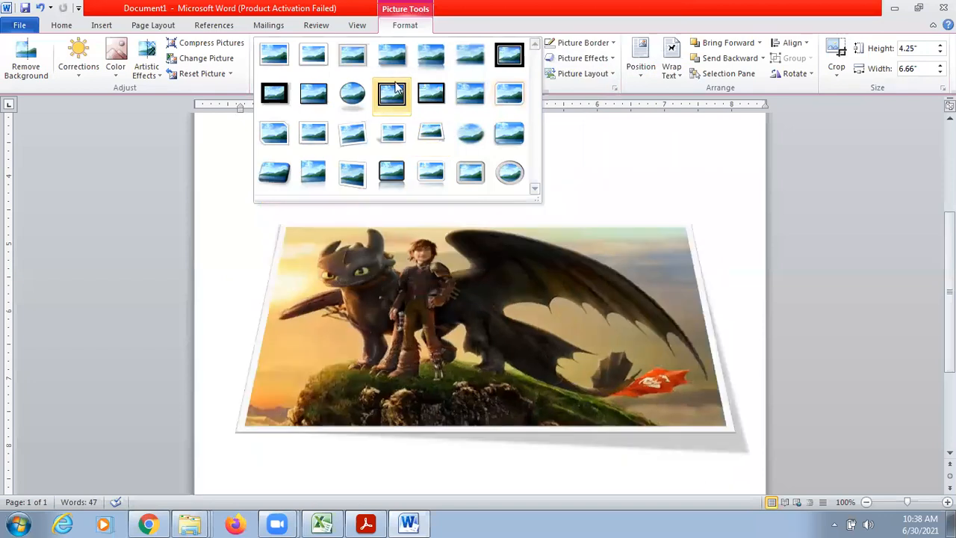
left_click(393, 91)
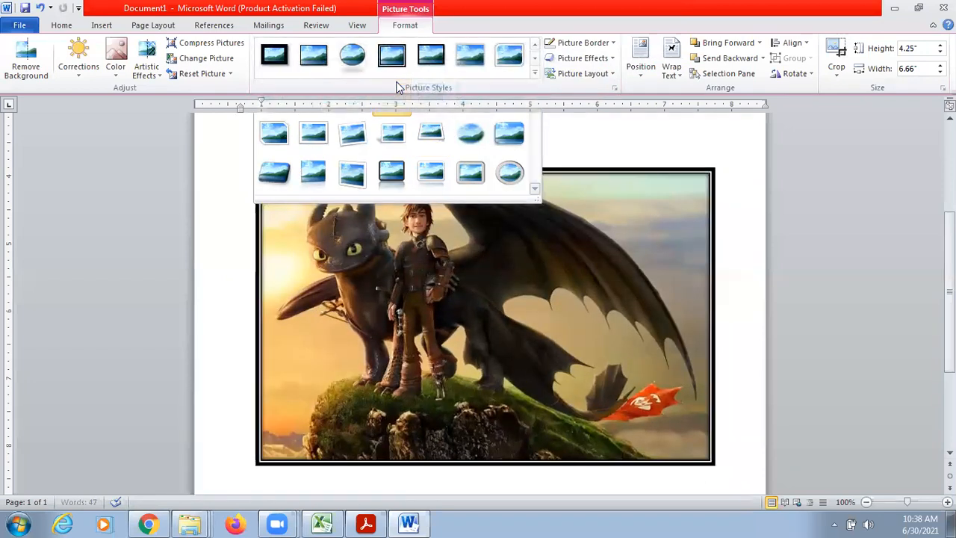
Apply a Parallel 3-D Rotation preset that slants the framed picture's top edge upward to the right
left_click(576, 60)
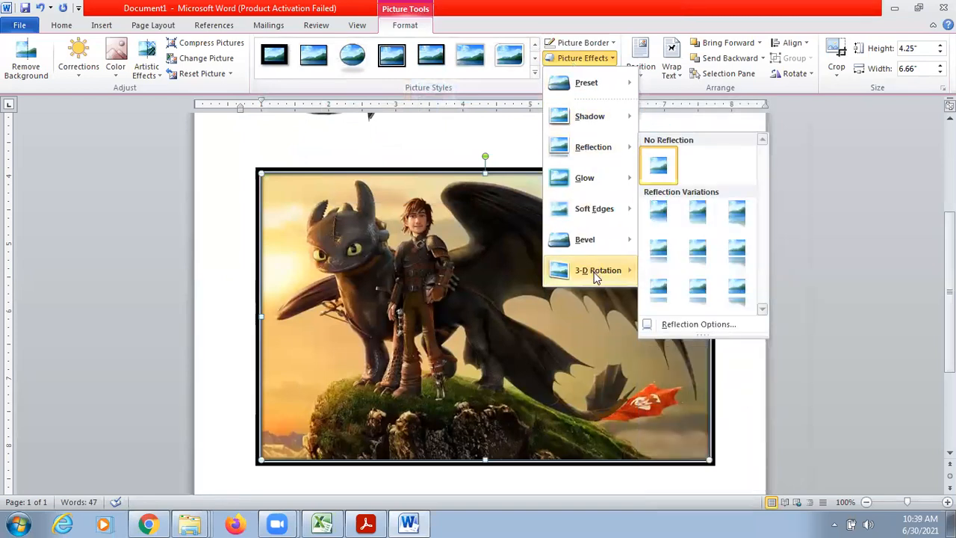
mouse_move(594, 272)
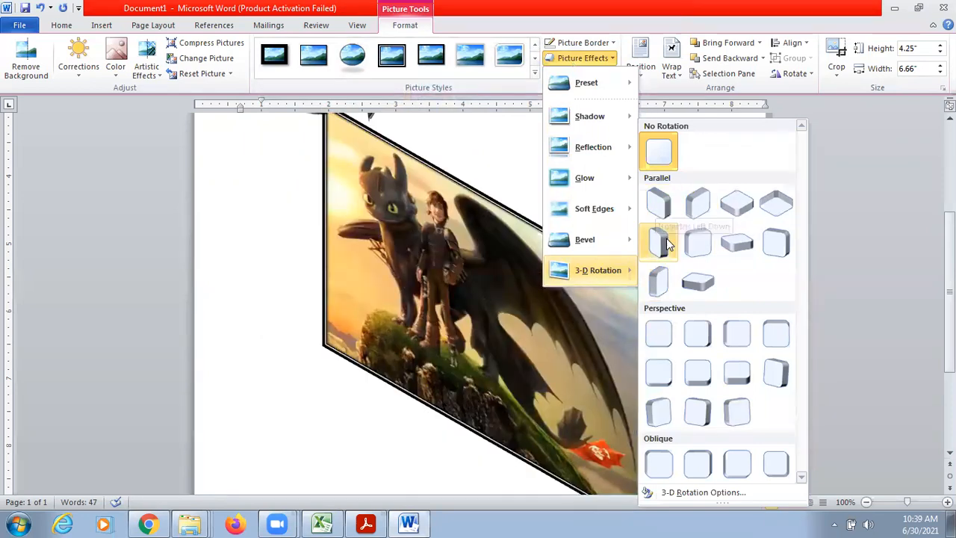
left_click(705, 239)
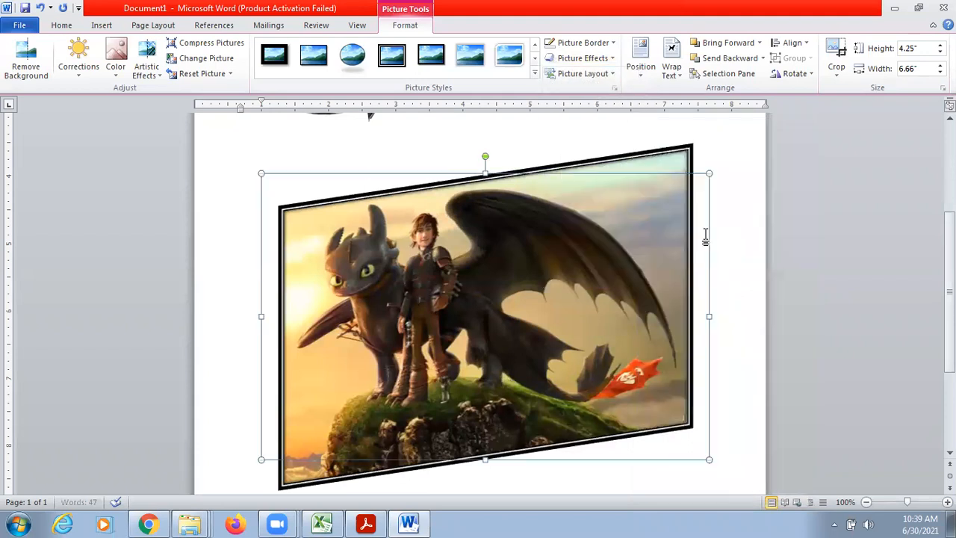
left_click(731, 187)
scroll(728, 188, "up", 2)
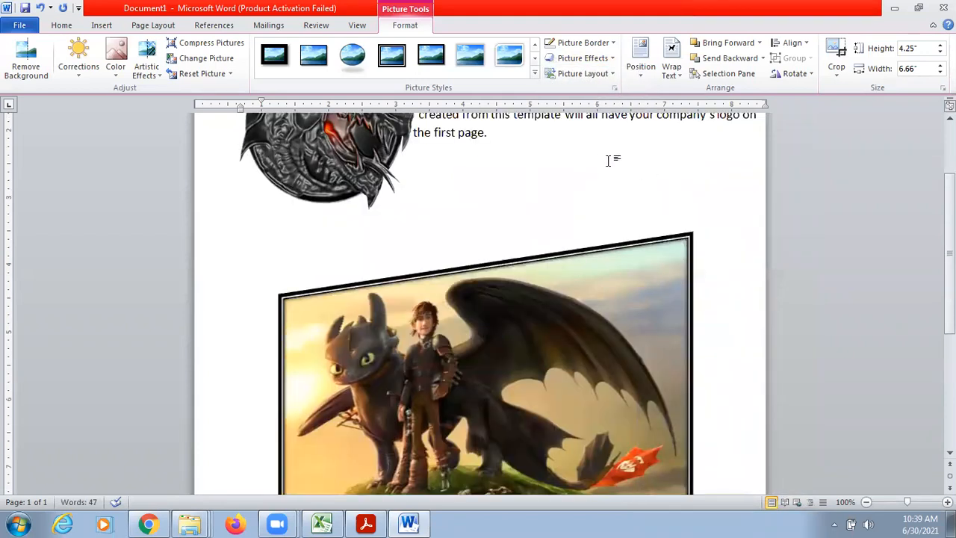
Apply the warmest Color Tone preset to the framed movie dragon picture
left_click(482, 292)
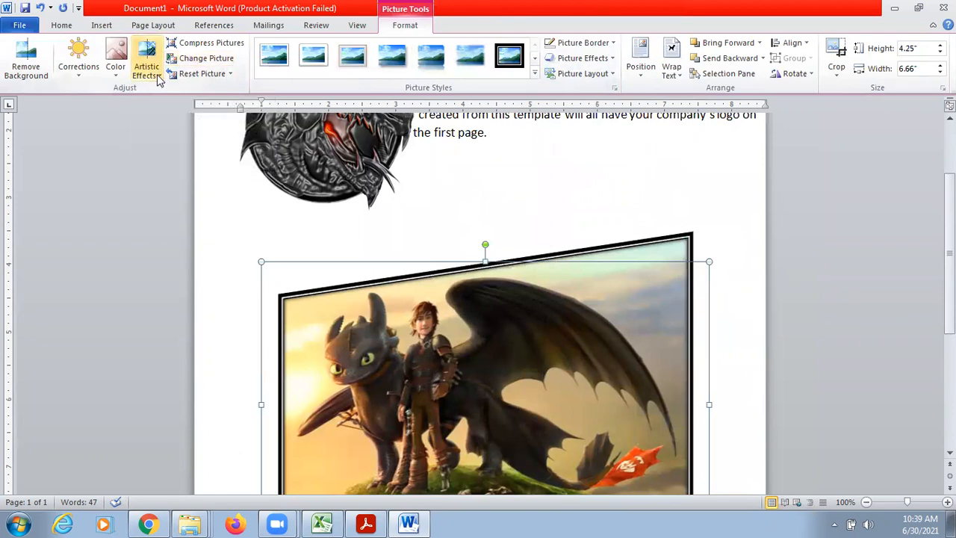
left_click(81, 78)
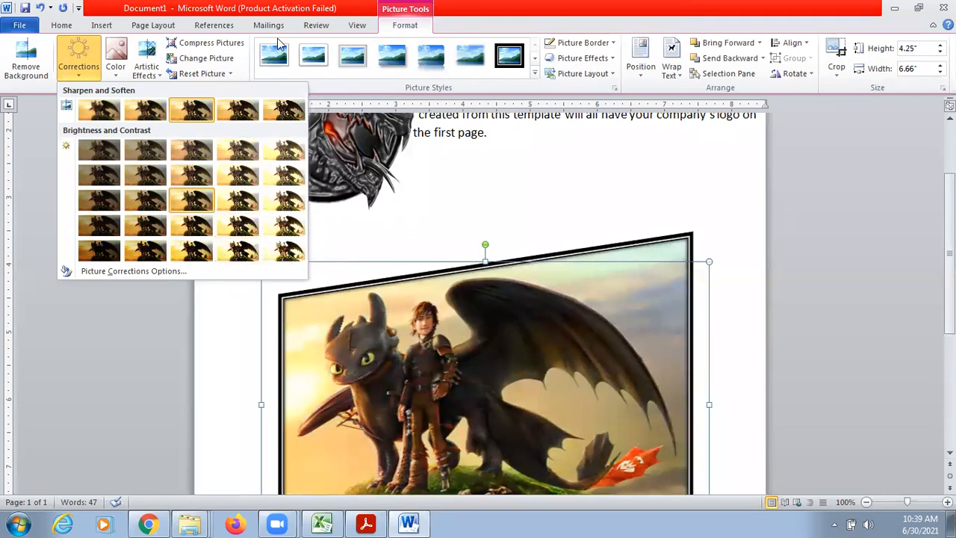
left_click(112, 68)
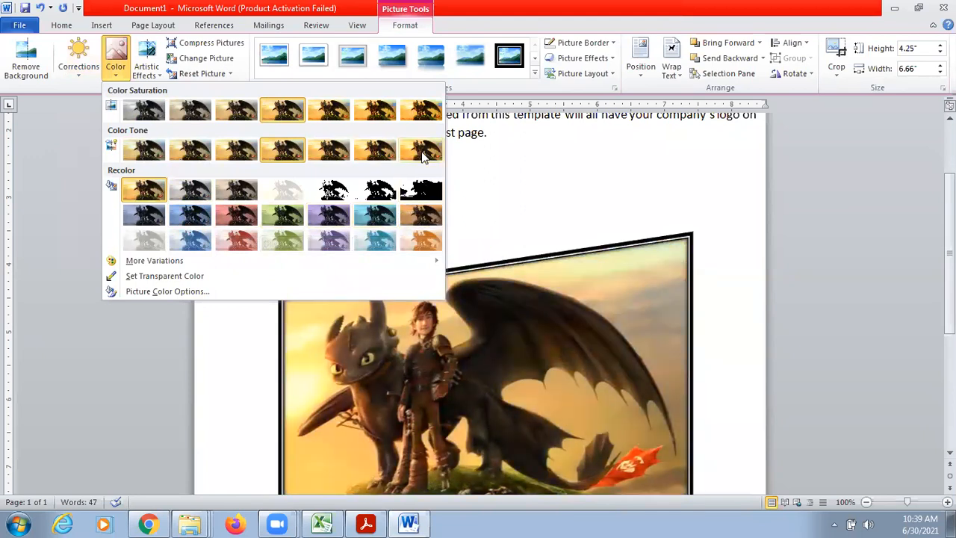
left_click(421, 151)
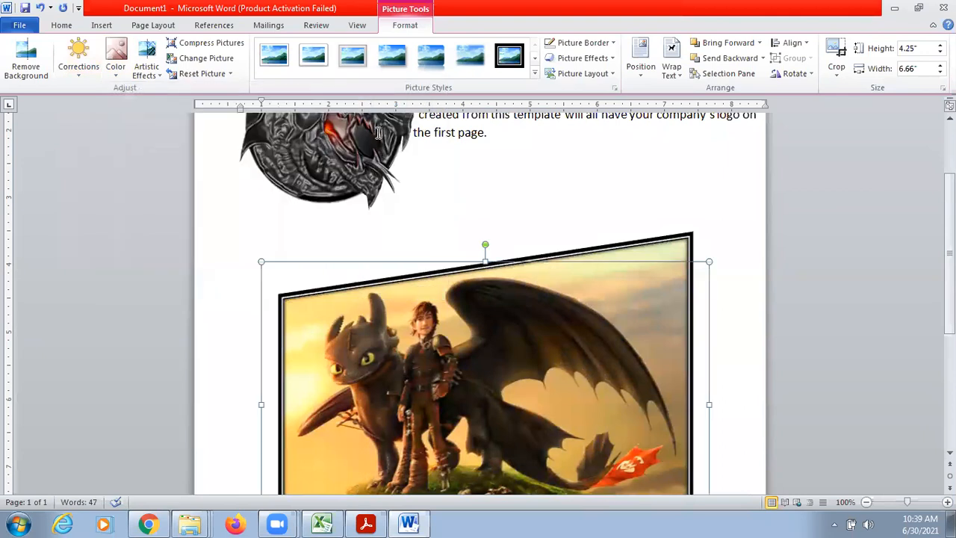
left_click(152, 73)
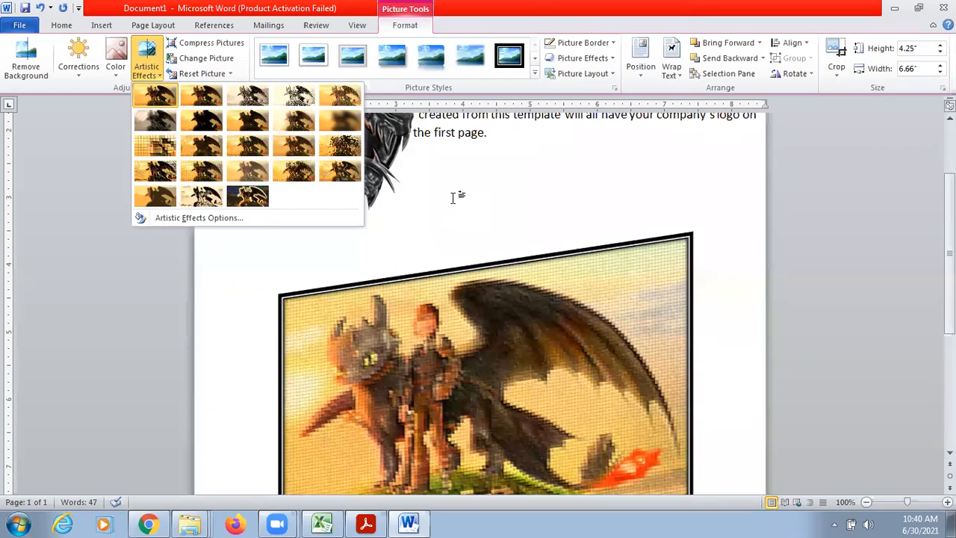
key("Escape")
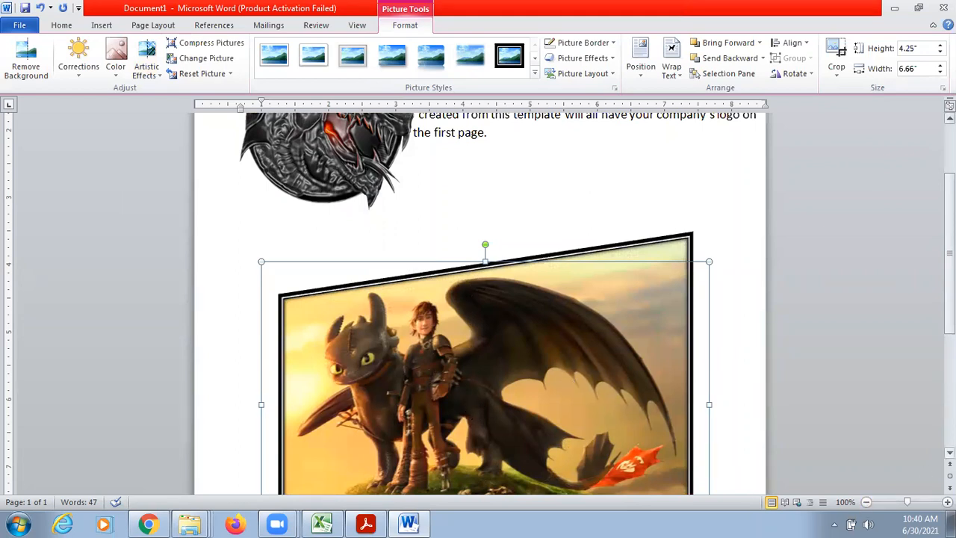
scroll(745, 299, "down", 2)
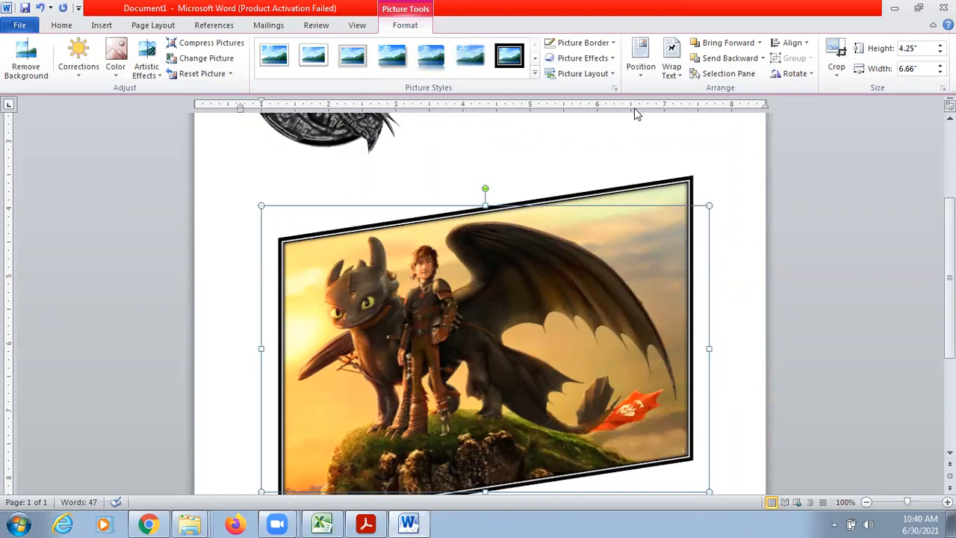
left_click(582, 43)
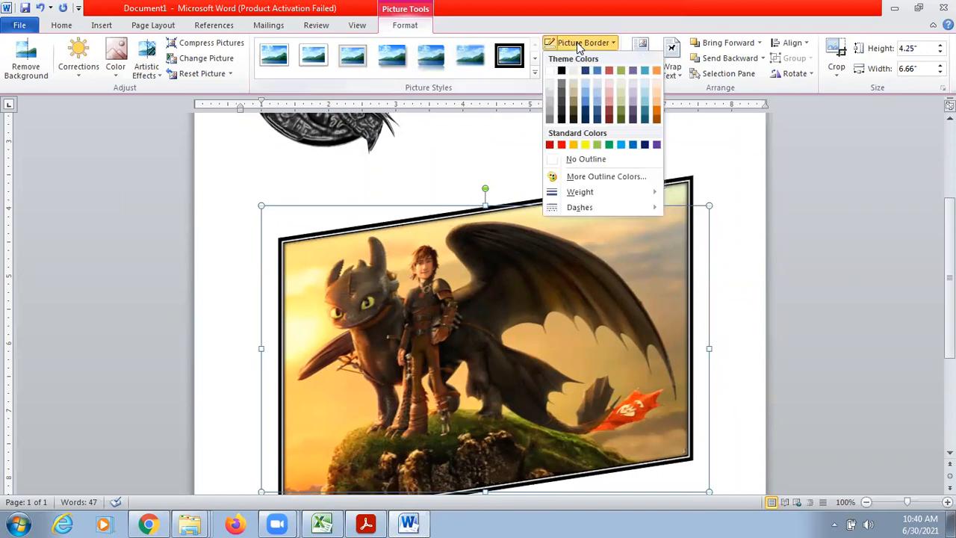
left_click(578, 59)
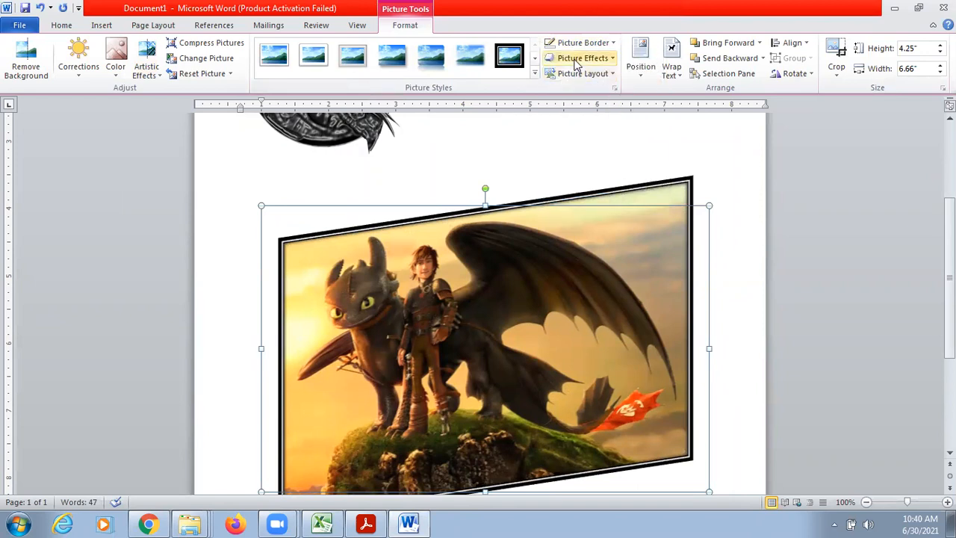
Set the movie dragon picture's preset effect to No Presets to remove its slanted 3-D rotation
left_click(579, 58)
mouse_move(581, 84)
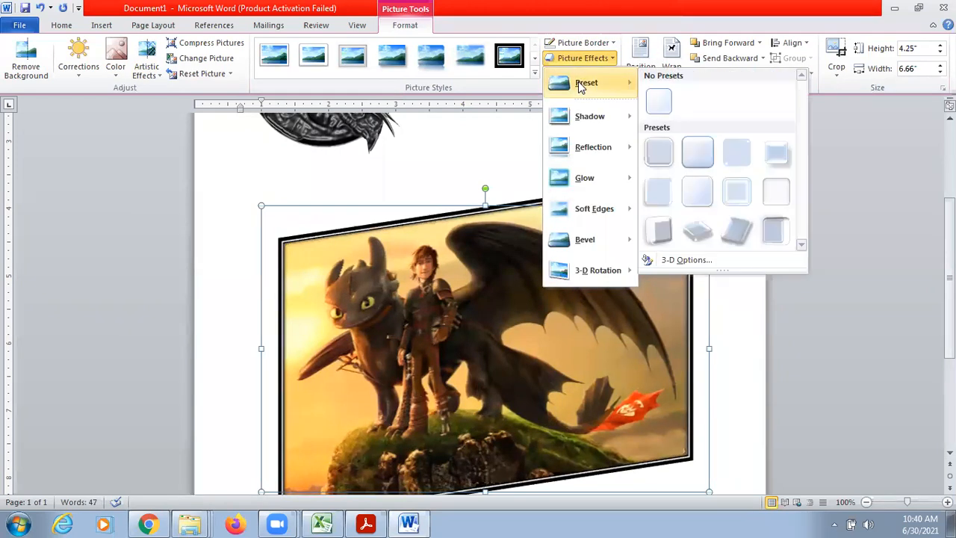
left_click(662, 102)
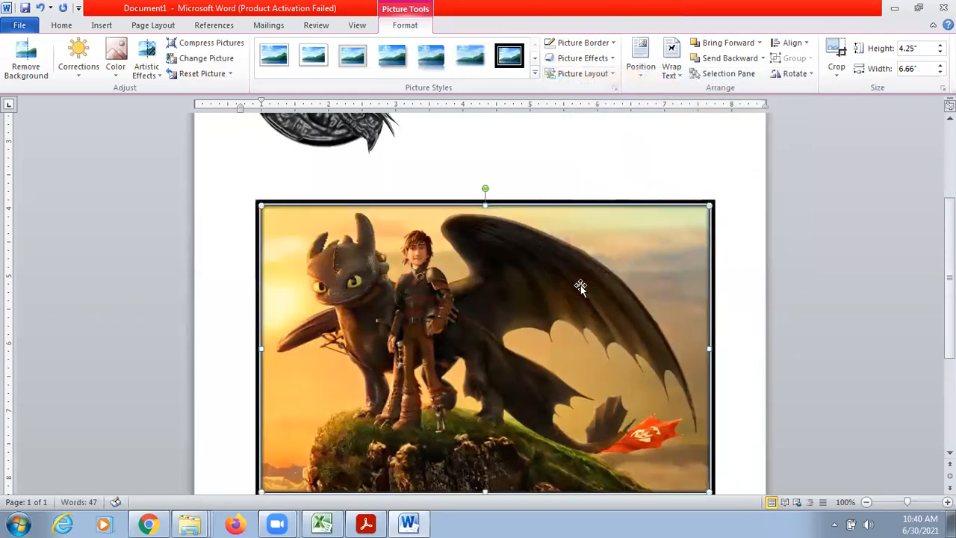
Start removing the movie dragon picture's background and enlarge the selection area to cover nearly the whole framed picture
left_click(22, 72)
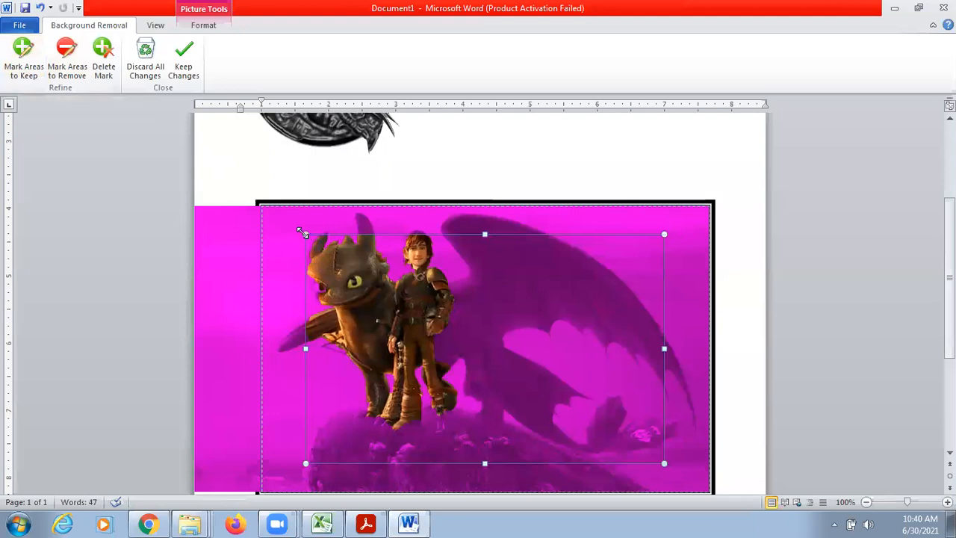
left_click_drag(303, 233, 255, 199)
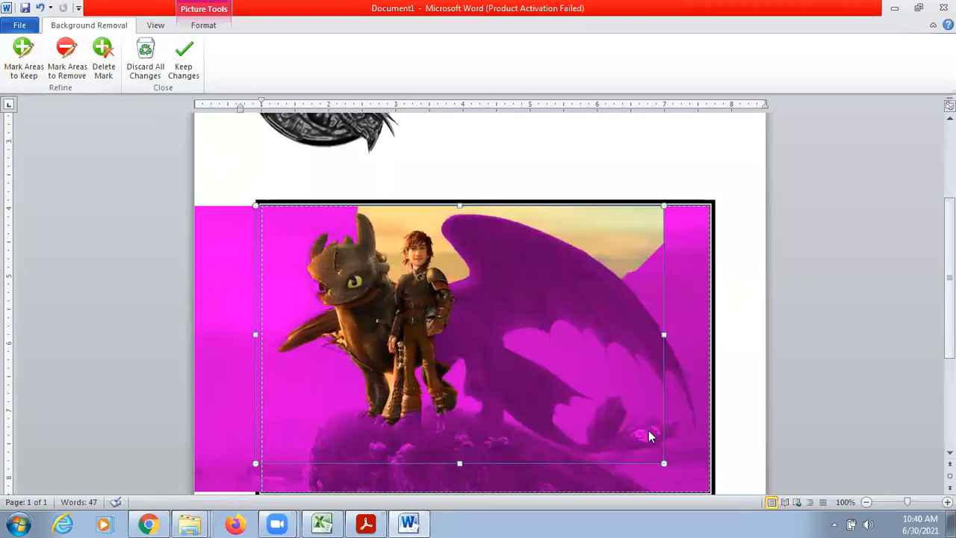
scroll(702, 448, "down", 4)
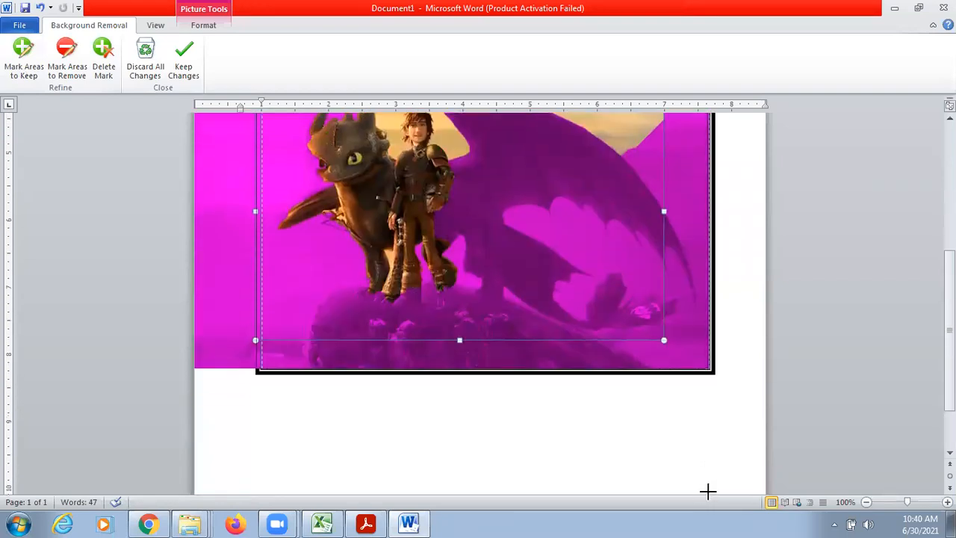
left_click_drag(664, 306, 701, 370)
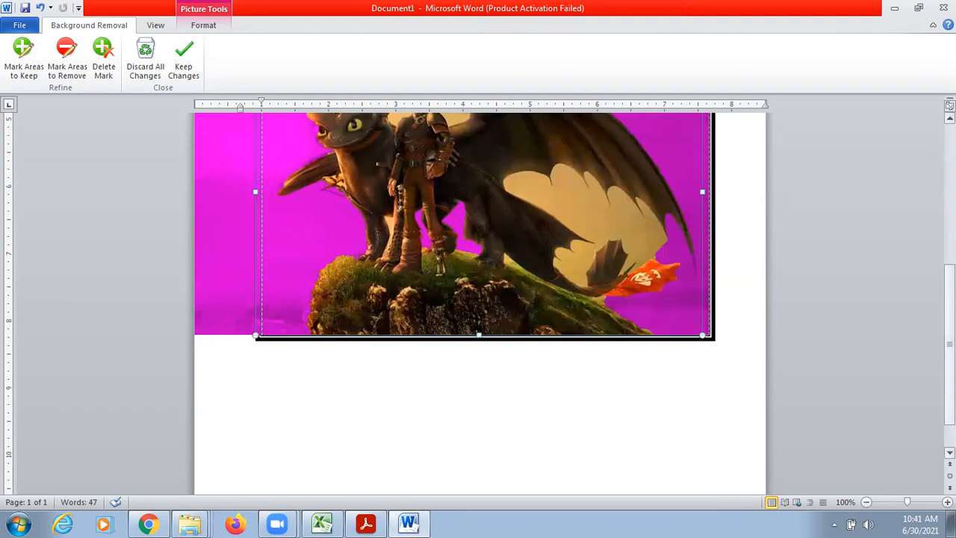
scroll(950, 118, "up", 3)
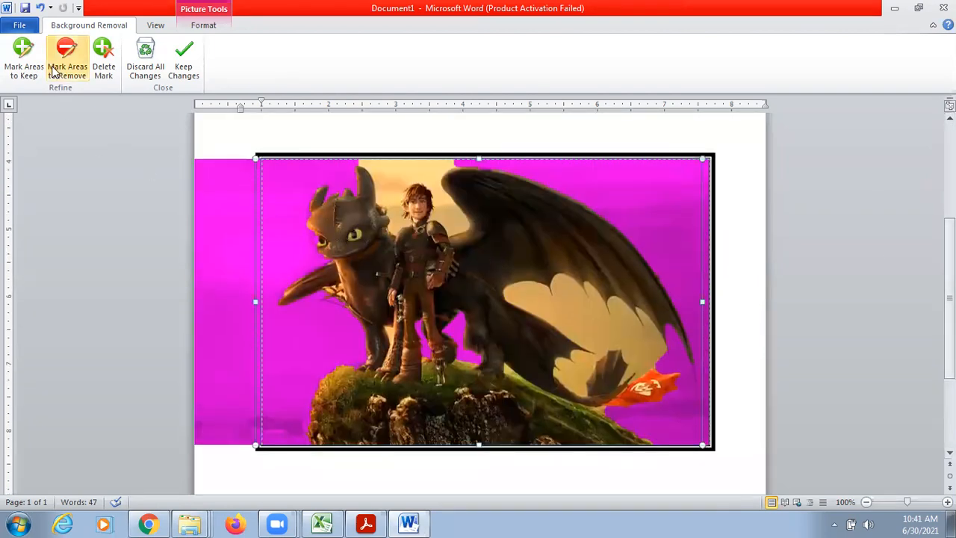
Mark the dragon's face to keep and the sky patches beside the boy, under the wing and by the tail for removal, and keep the changes
left_click(23, 67)
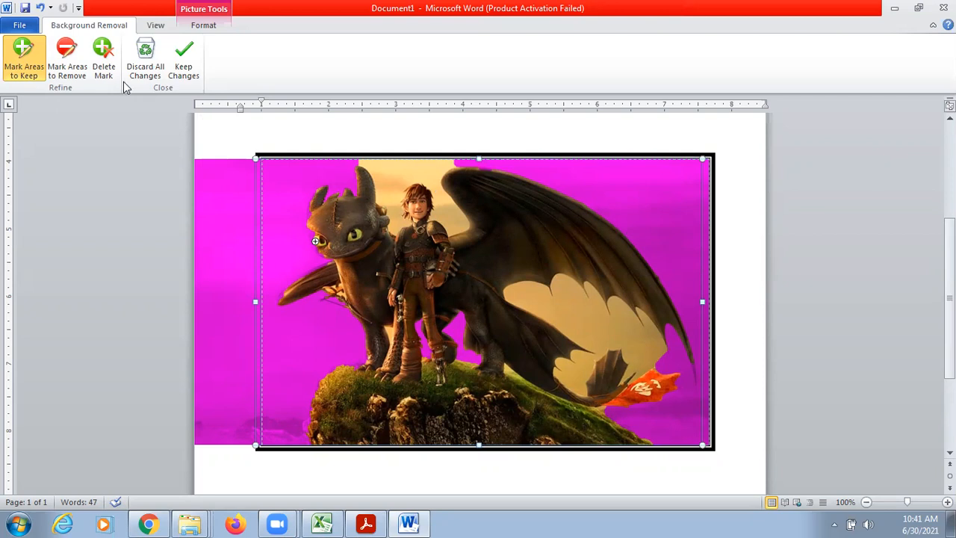
left_click(78, 72)
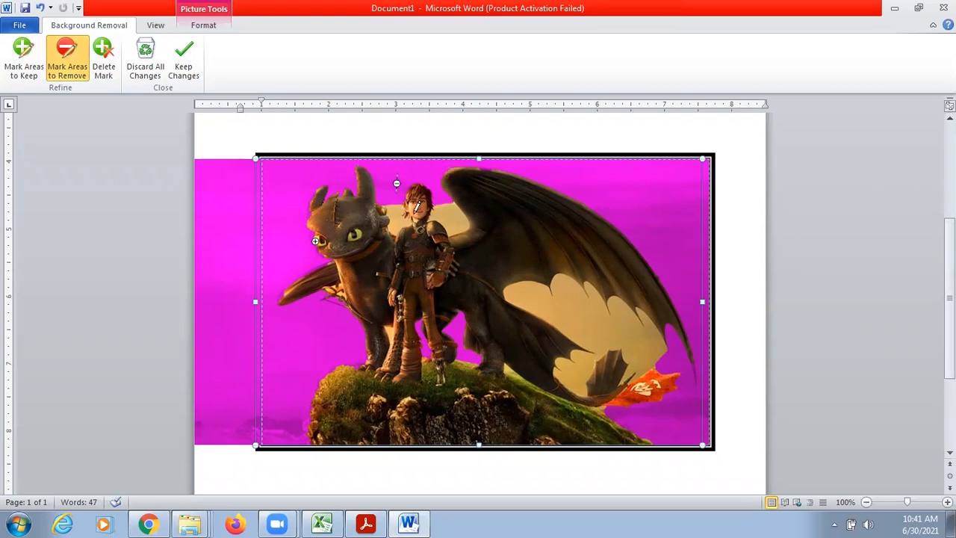
left_click(396, 216)
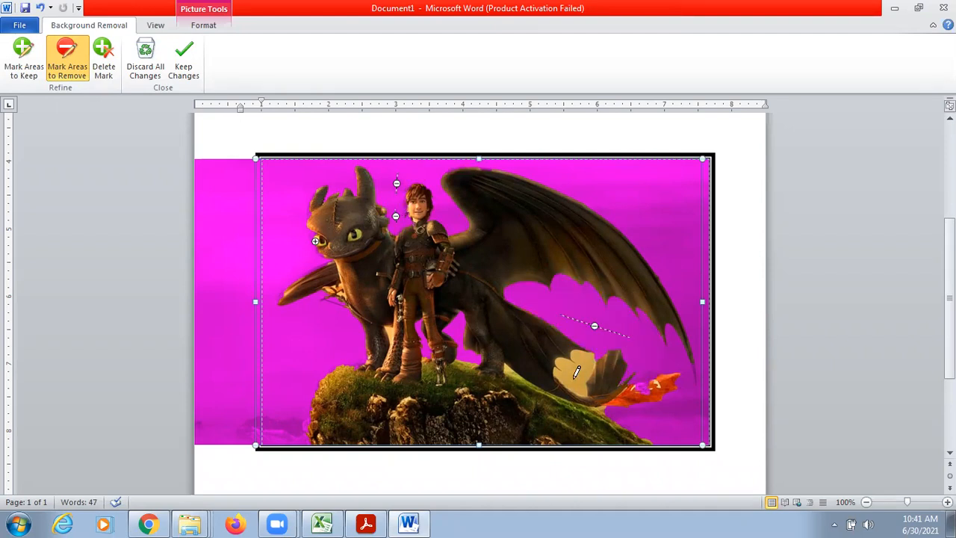
left_click_drag(572, 379, 583, 360)
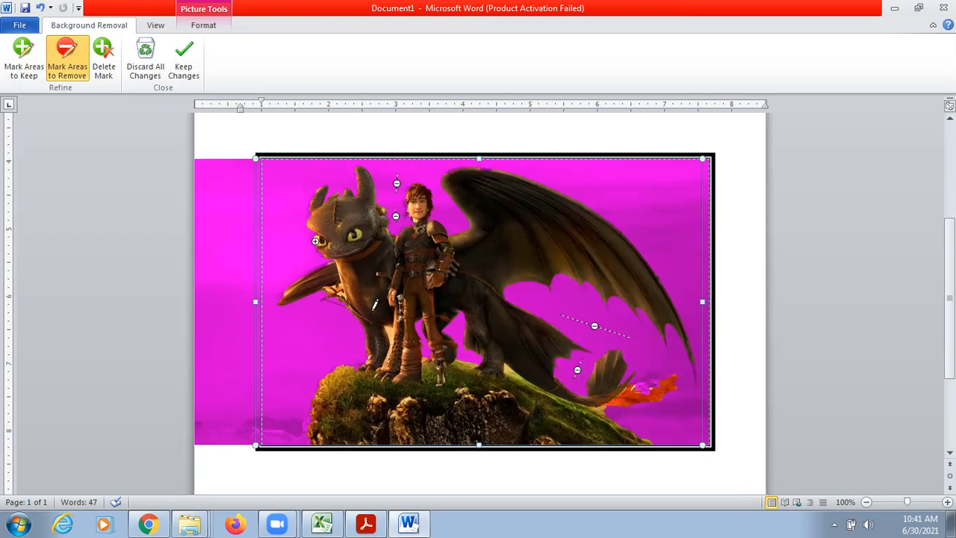
left_click(193, 63)
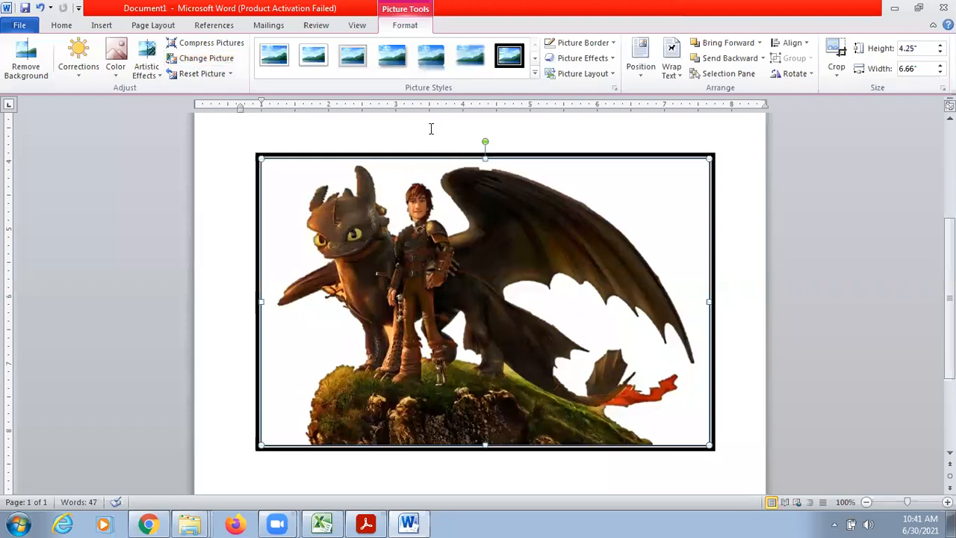
Remove the black border from the movie dragon picture with No Outline and deselect the picture
left_click(581, 42)
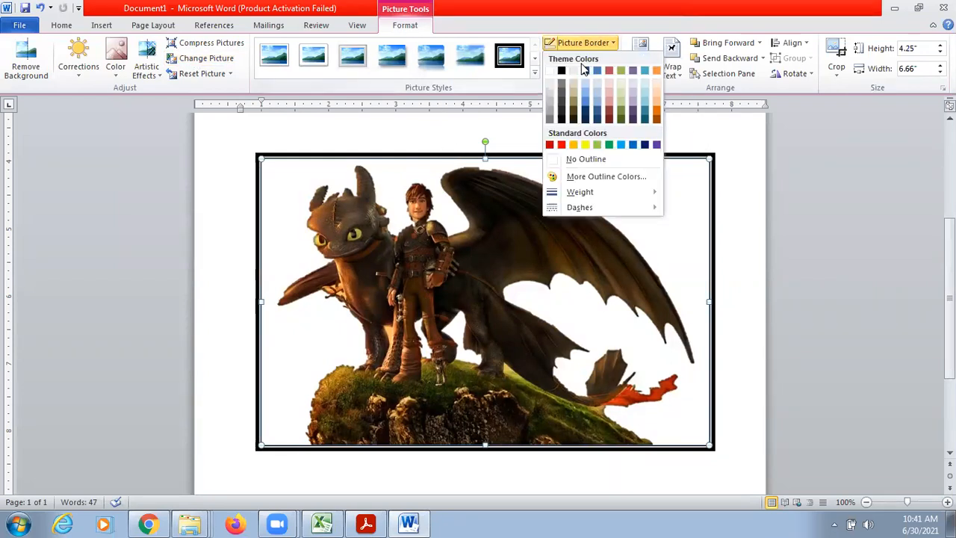
left_click(566, 164)
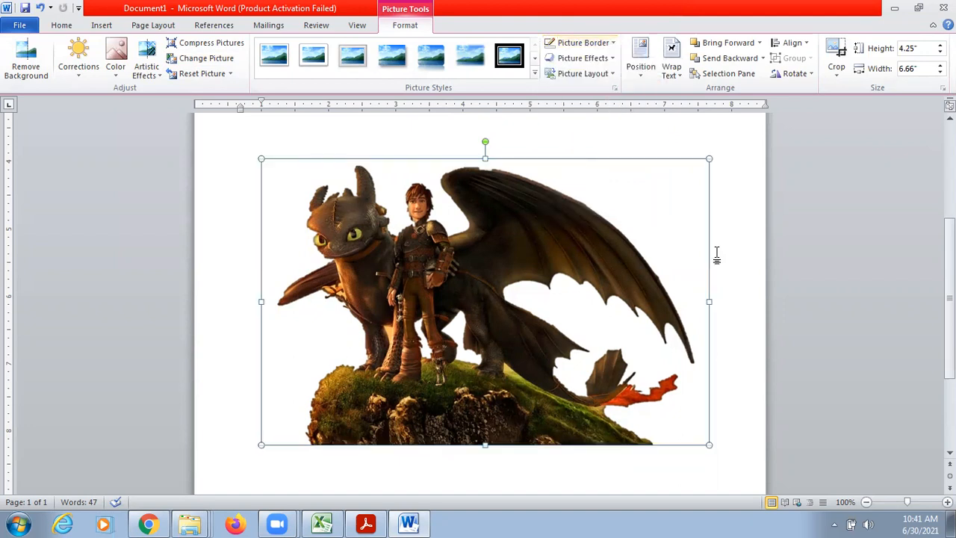
left_click(653, 200)
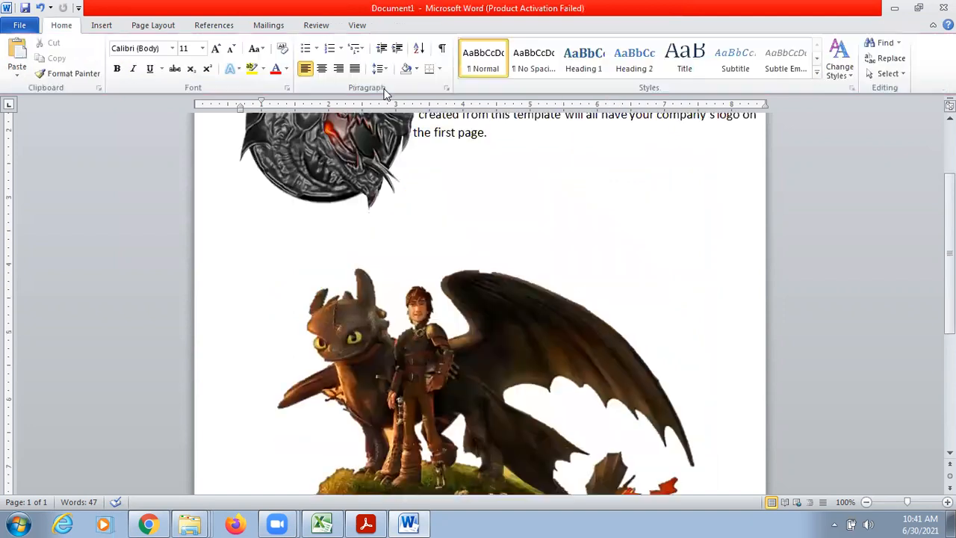
Set the page color to a light red theme shade
left_click(155, 26)
left_click(377, 79)
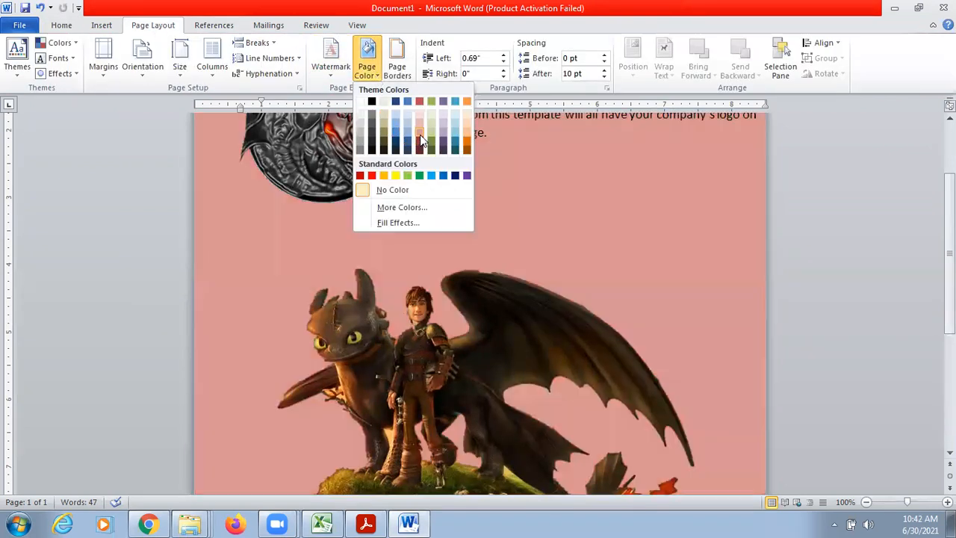
left_click(420, 134)
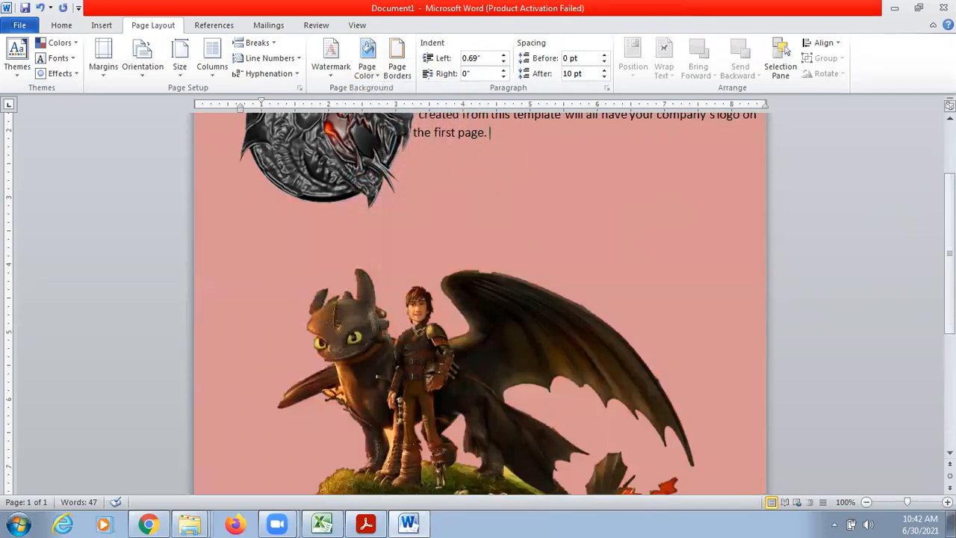
left_click_drag(949, 253, 950, 294)
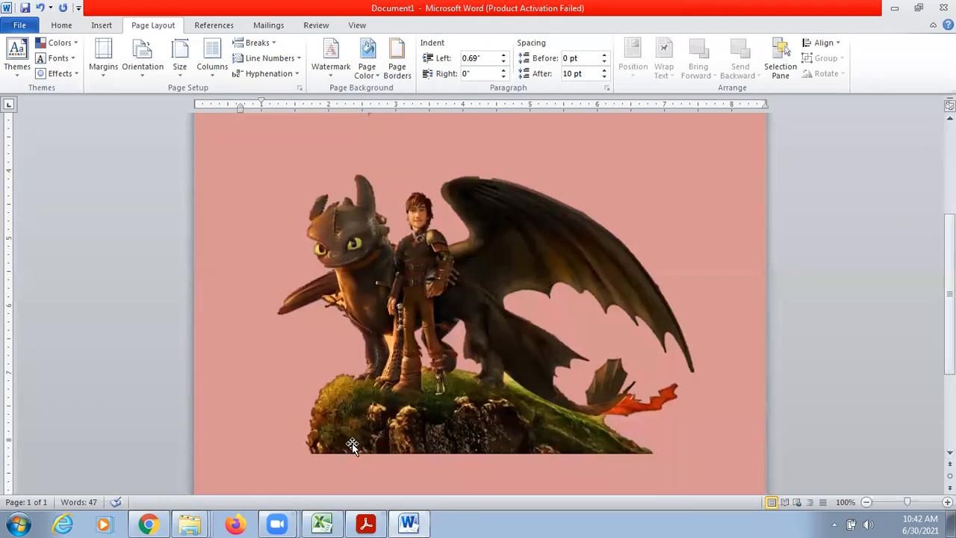
Switch to the PDF in Adobe Acrobat Reader and consult the Resizing a Drawing Object section
left_click(366, 524)
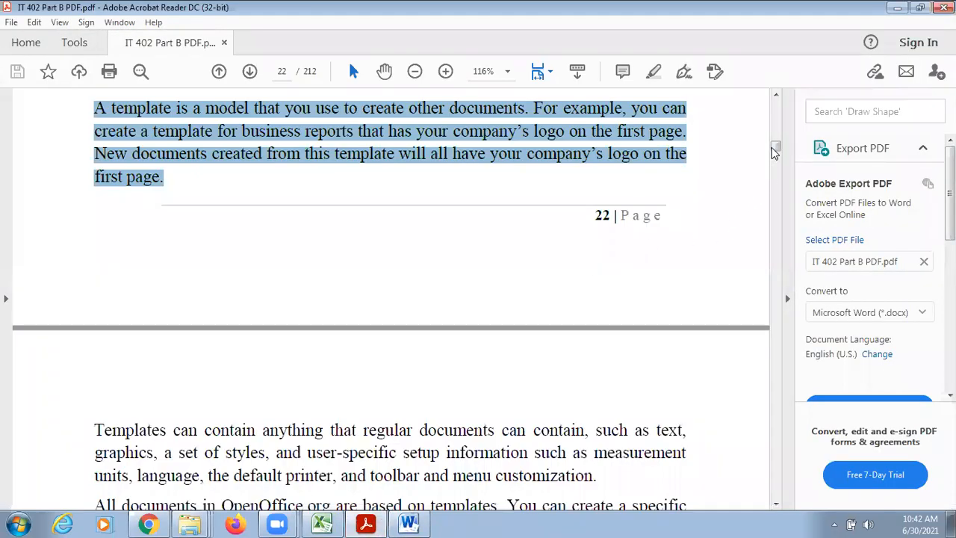
left_click_drag(774, 151, 774, 147)
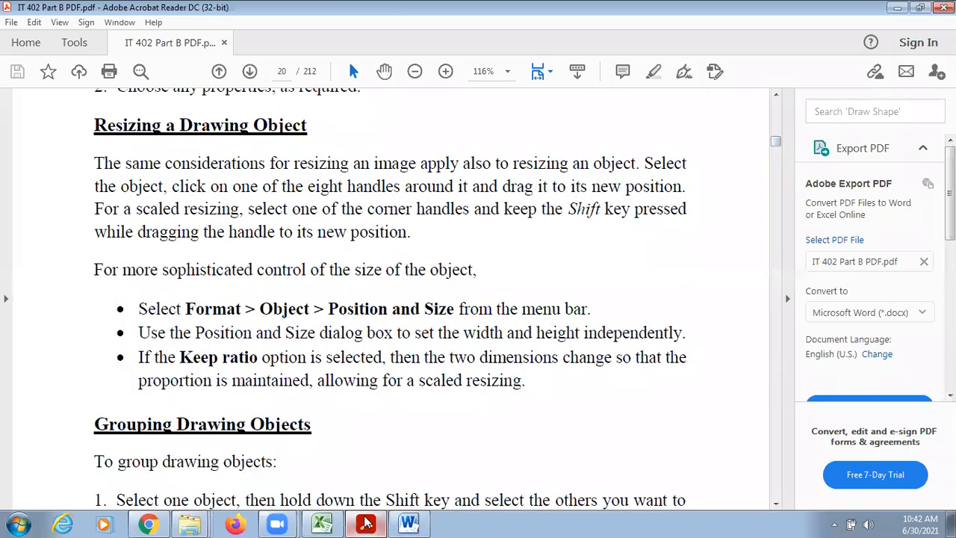
Return to the Word document and scale the movie dragon picture down proportionally to about 6" wide from its lower-right corner
left_click(408, 523)
left_click(487, 316)
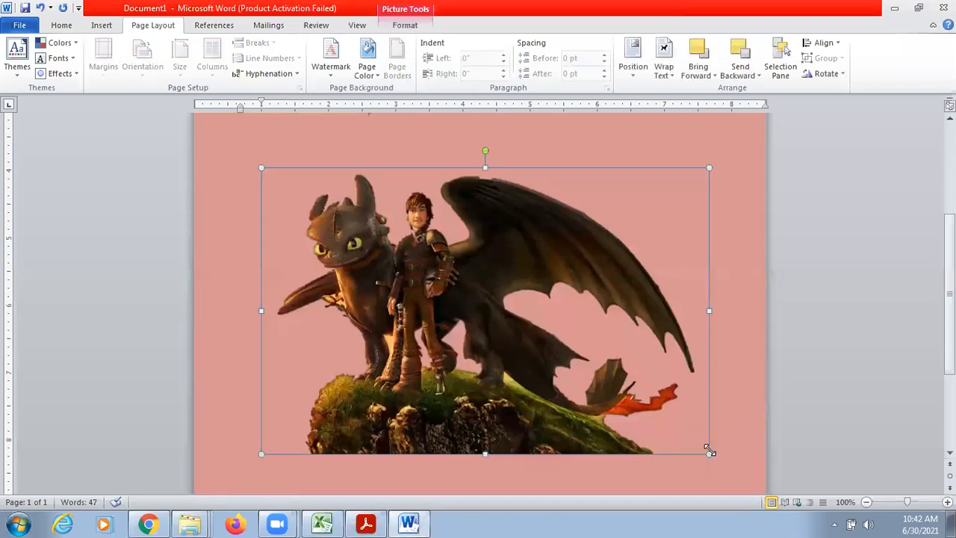
left_click_drag(709, 451, 664, 426)
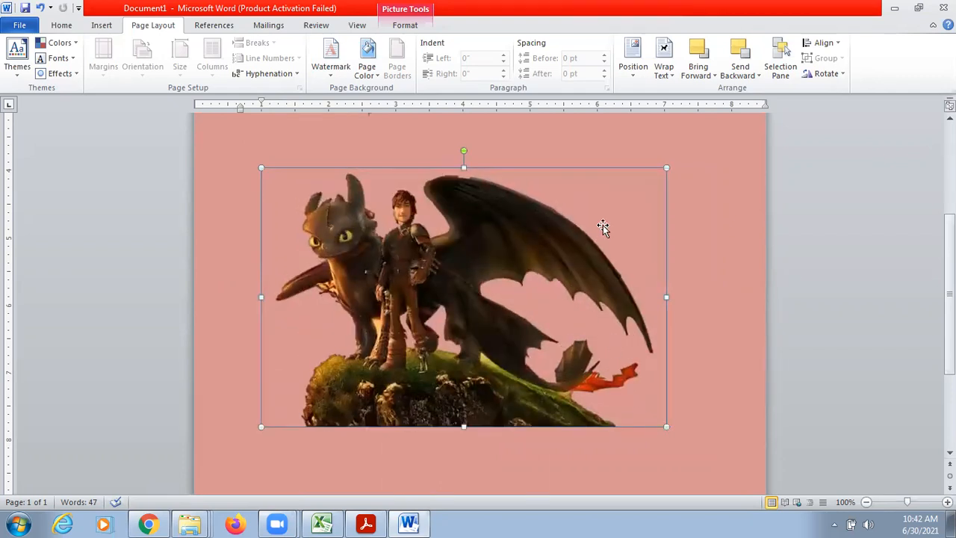
Position the movie dragon picture in Bottom Center with Square Text Wrapping and check its placement on the page
left_click(633, 65)
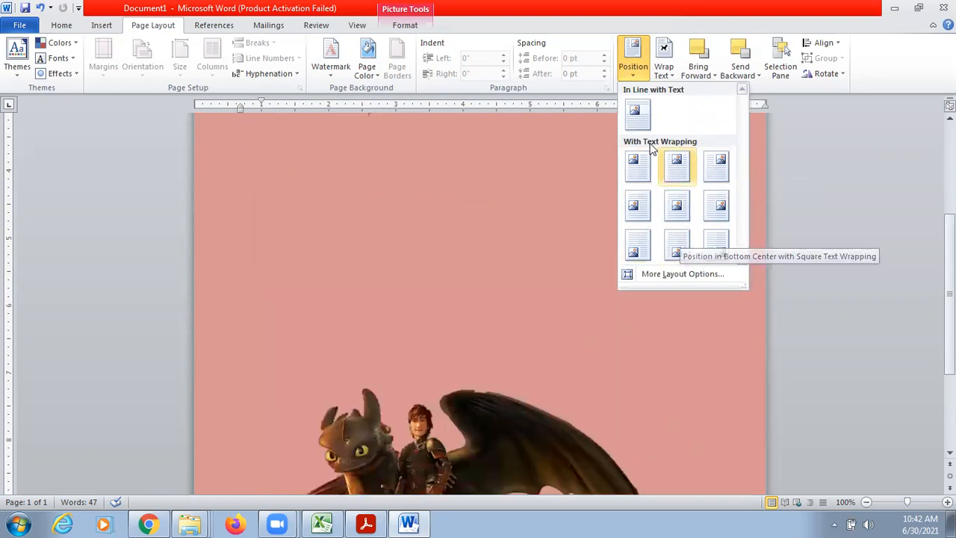
left_click(676, 248)
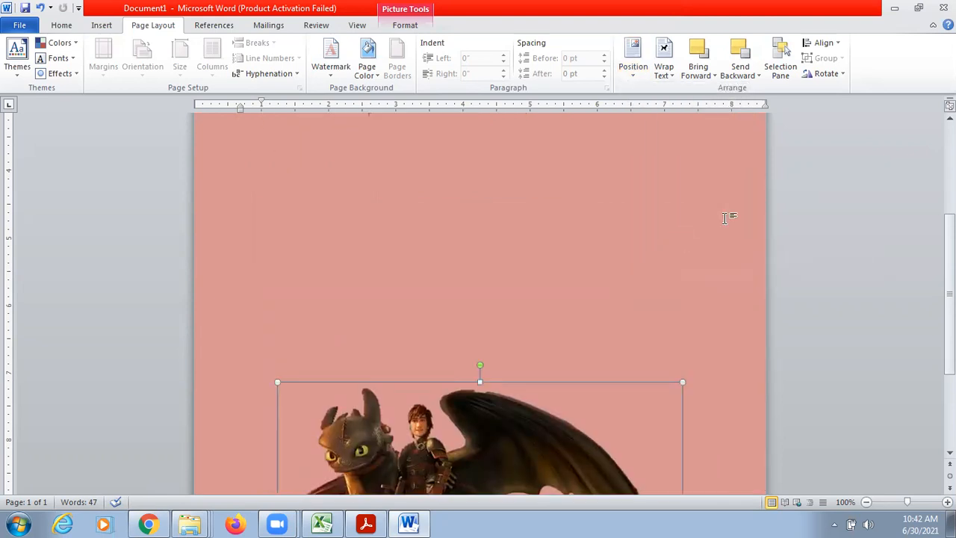
scroll(478, 336, "down", 4)
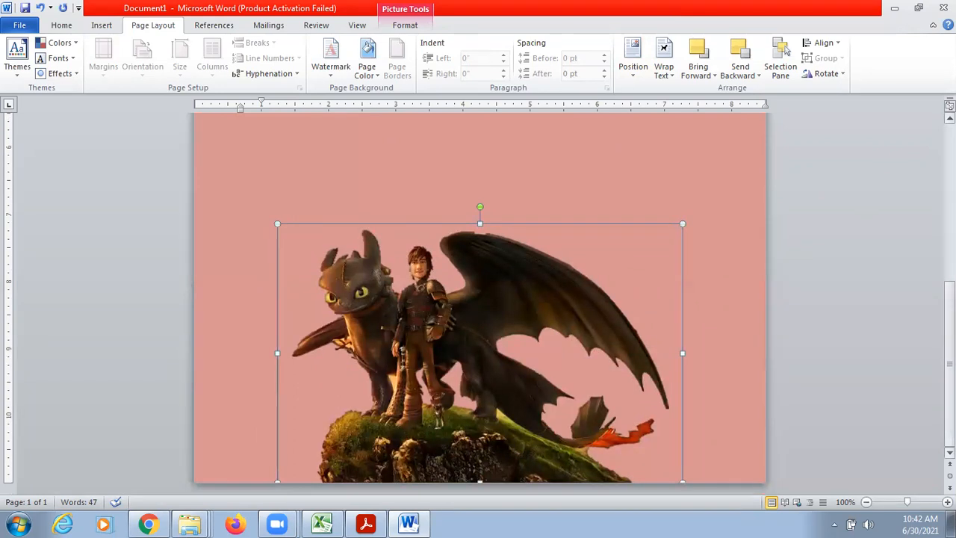
scroll(478, 299, "up", 6)
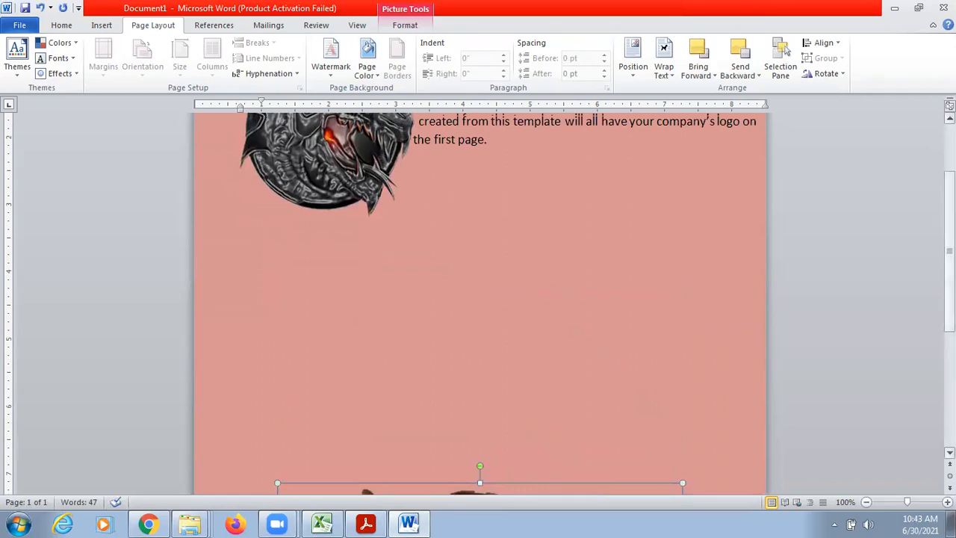
Create a new blank document from the available templates
scroll(478, 298, "up", 3)
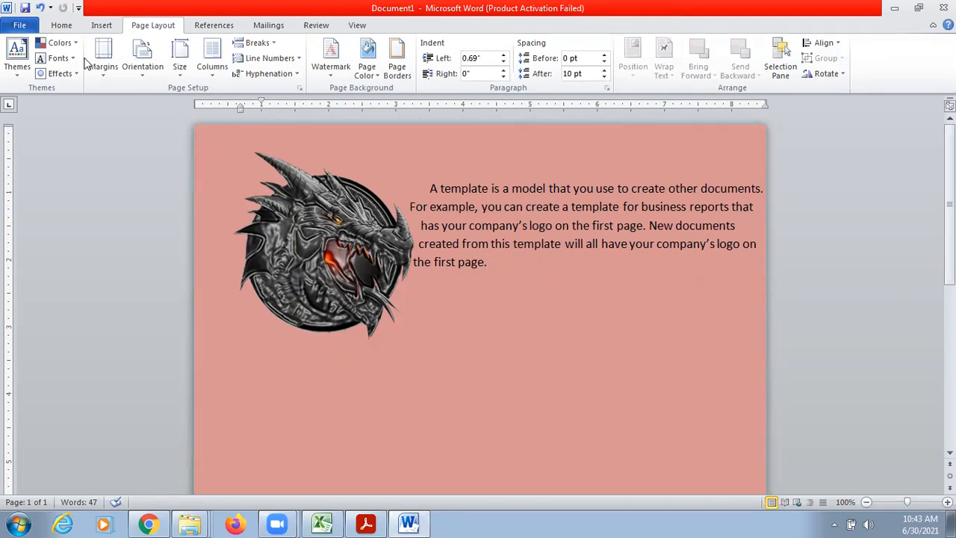
left_click(26, 28)
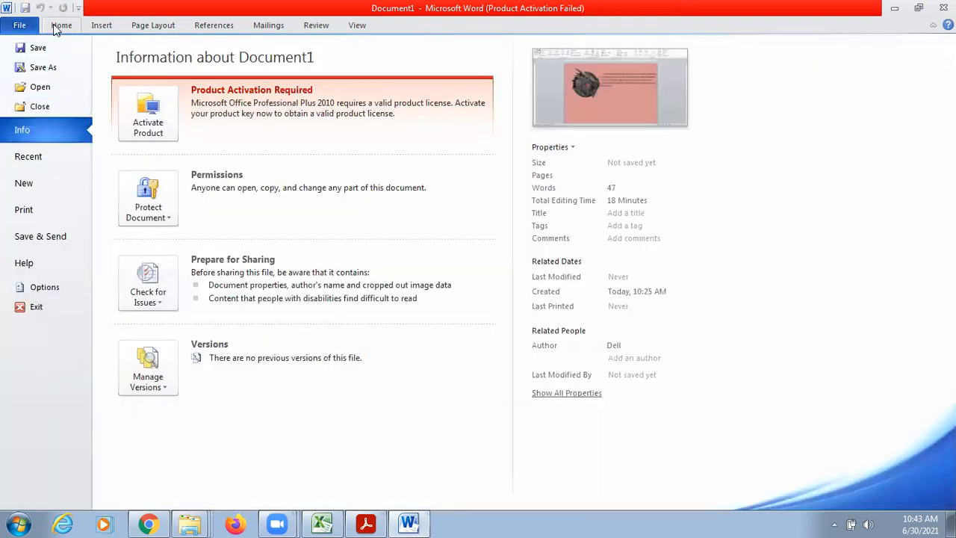
left_click(24, 185)
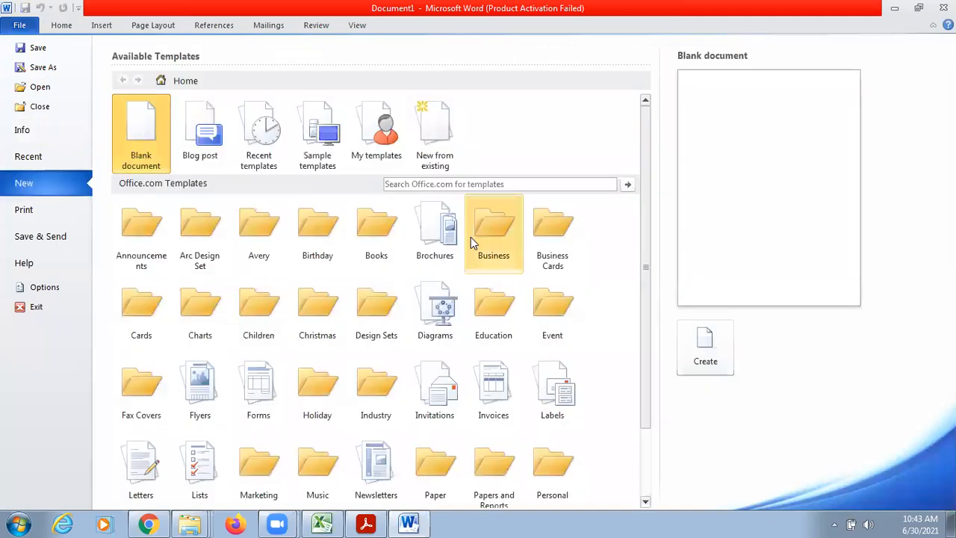
left_click(693, 326)
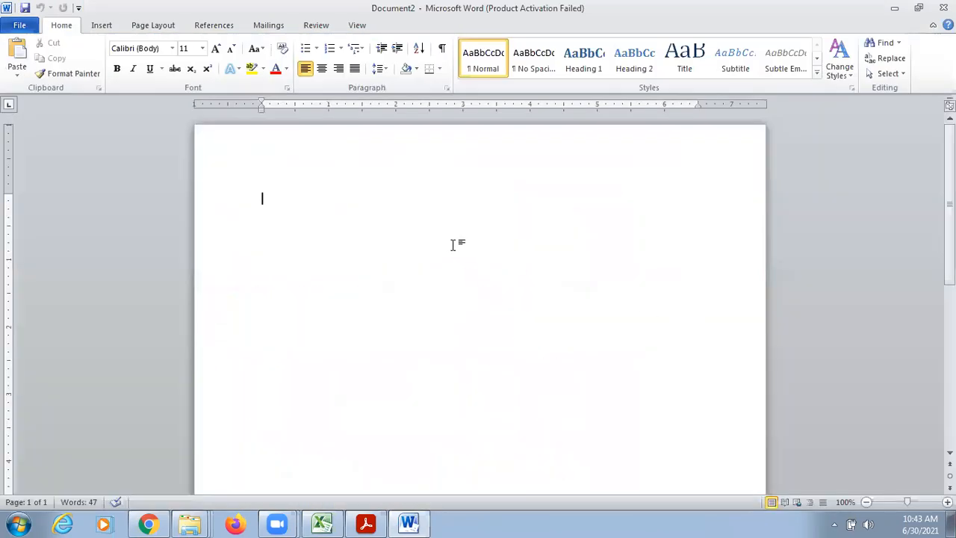
Clear the Dragon query from the Google image search in Chrome and return to the blank Document2
left_click(148, 525)
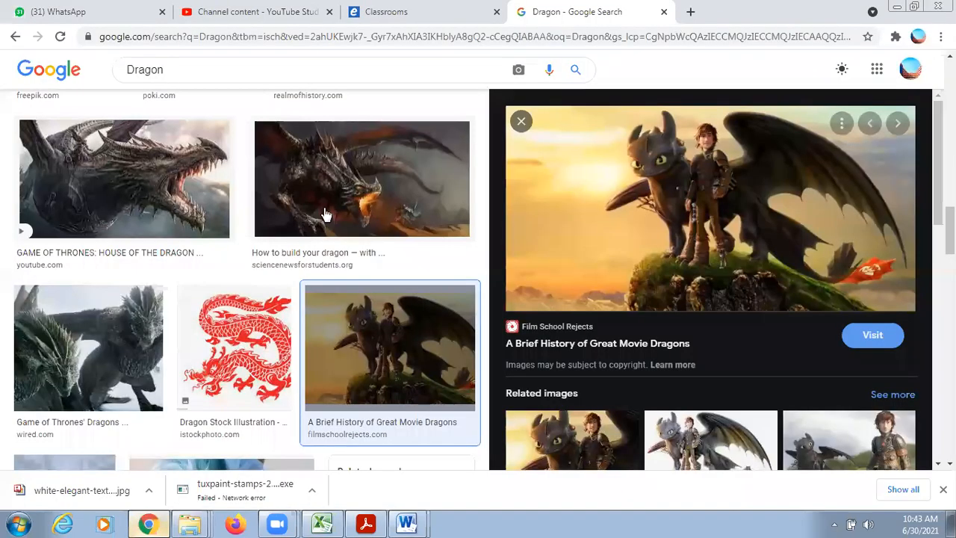
left_click(185, 73)
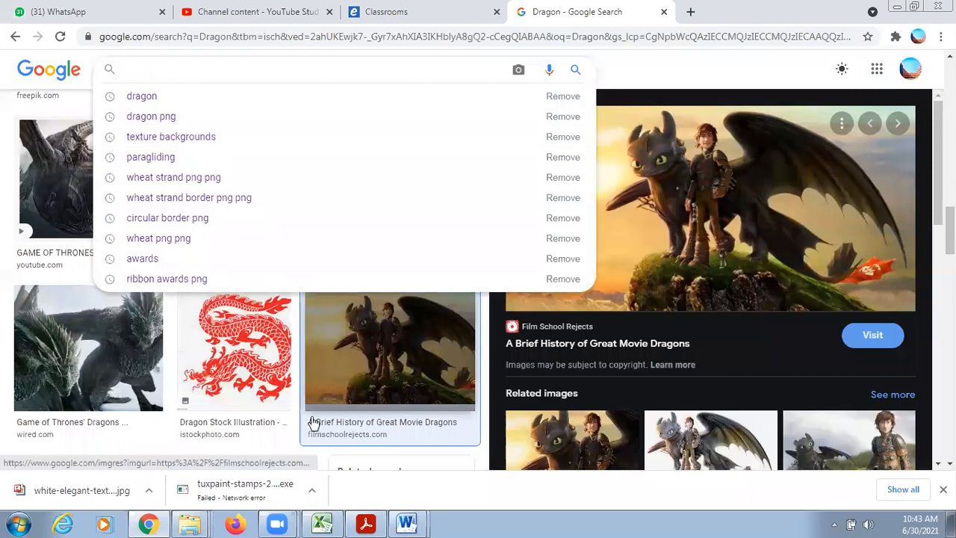
mouse_move(418, 521)
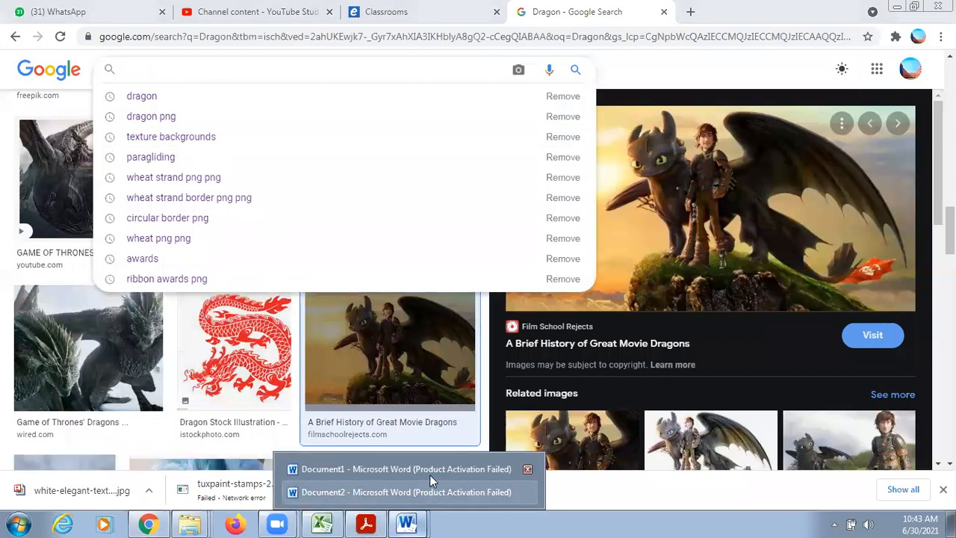
left_click(429, 499)
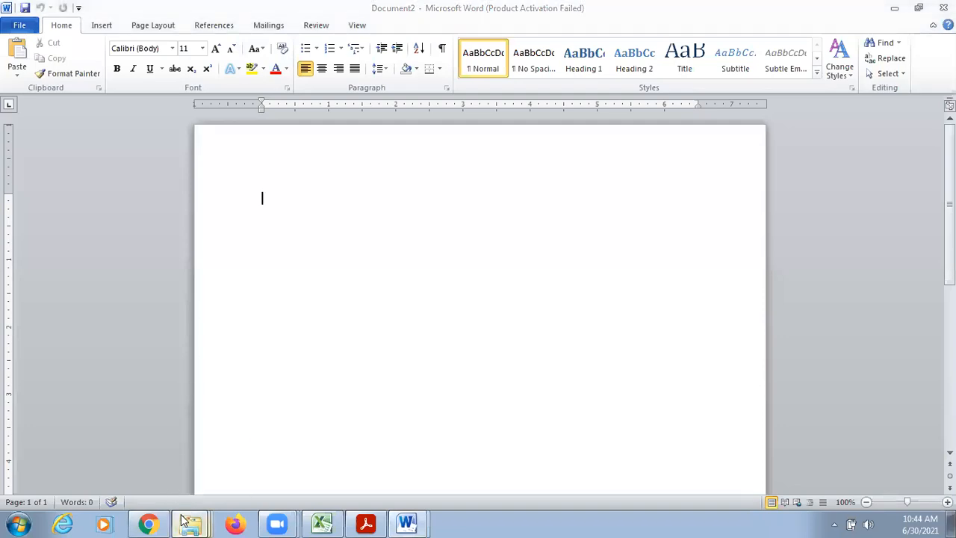
Copy the white-elegant-texture-background picture from the CLASS X Pictures folder in File Explorer and paste it into Document2 in Word
mouse_move(190, 522)
left_click(179, 446)
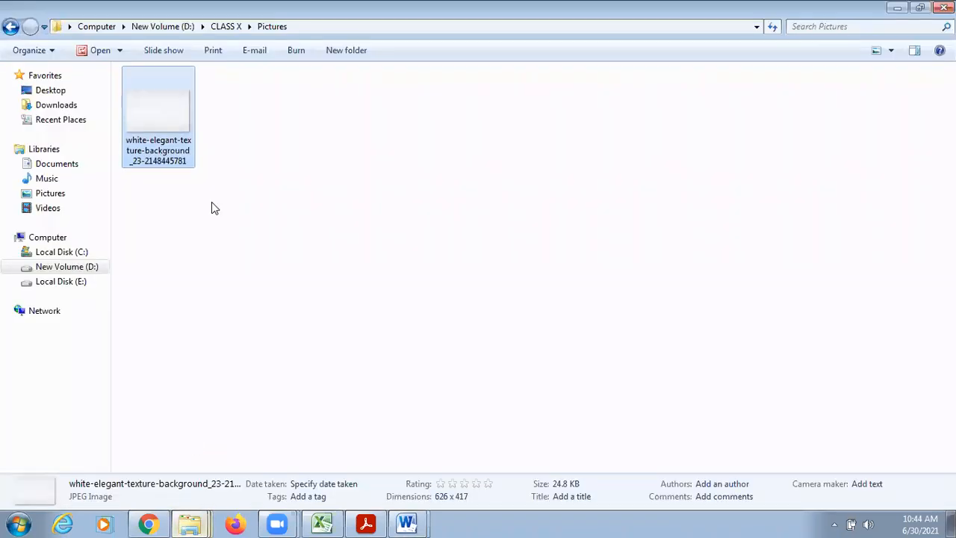
left_click(407, 523)
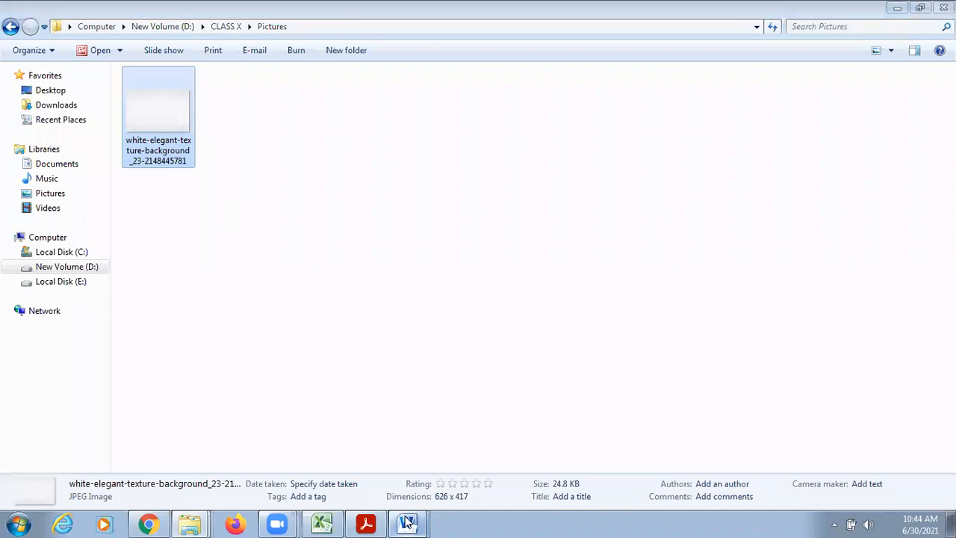
left_click(422, 492)
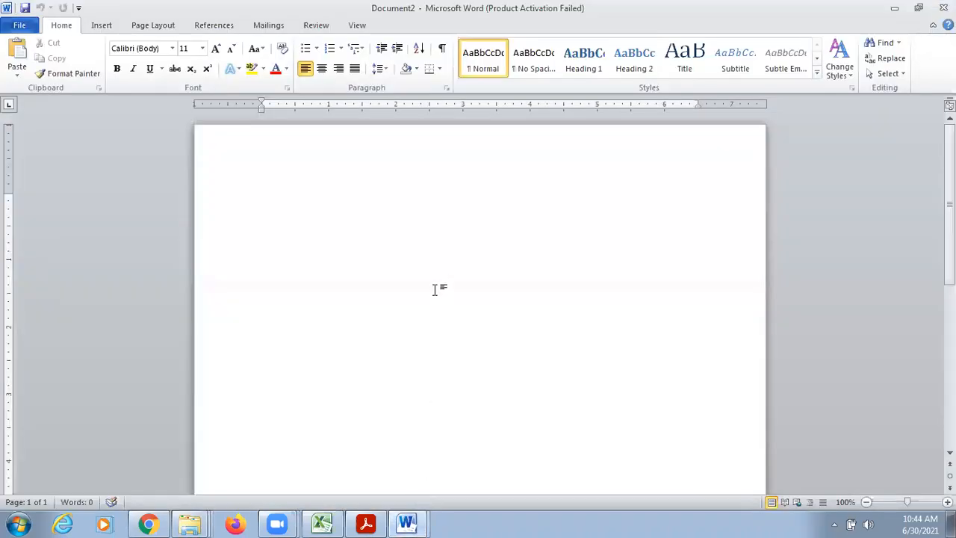
key("ctrl+v")
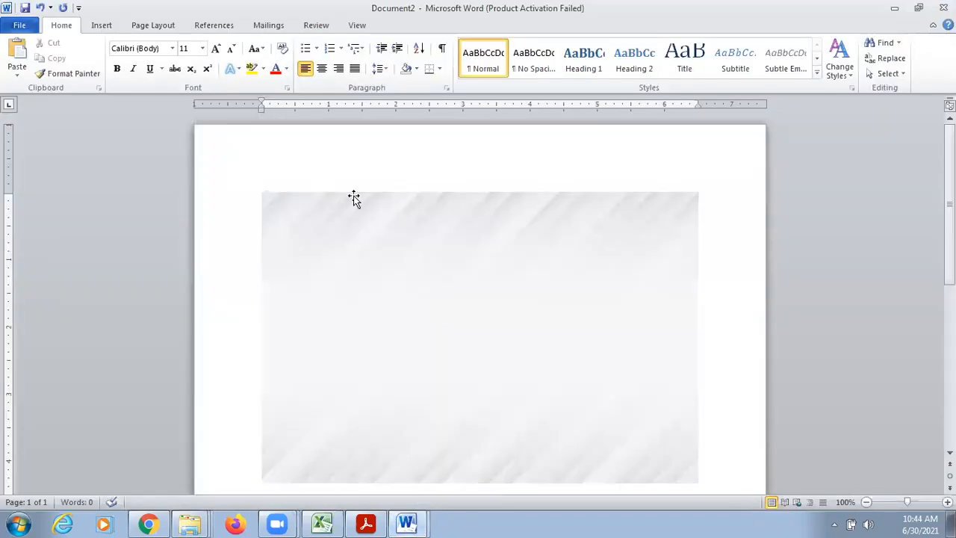
Rotate the pasted texture picture left by 90°
left_click(379, 232)
left_click(396, 27)
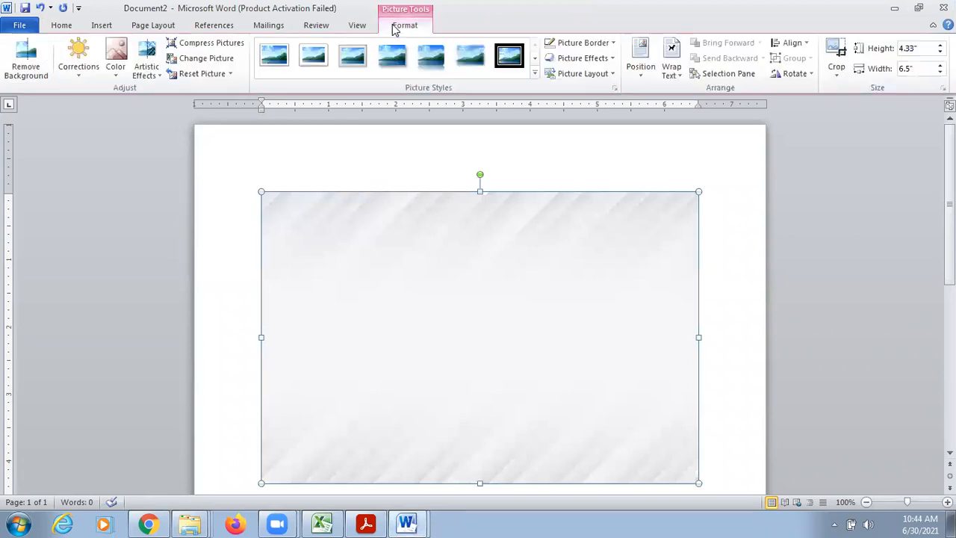
left_click(793, 73)
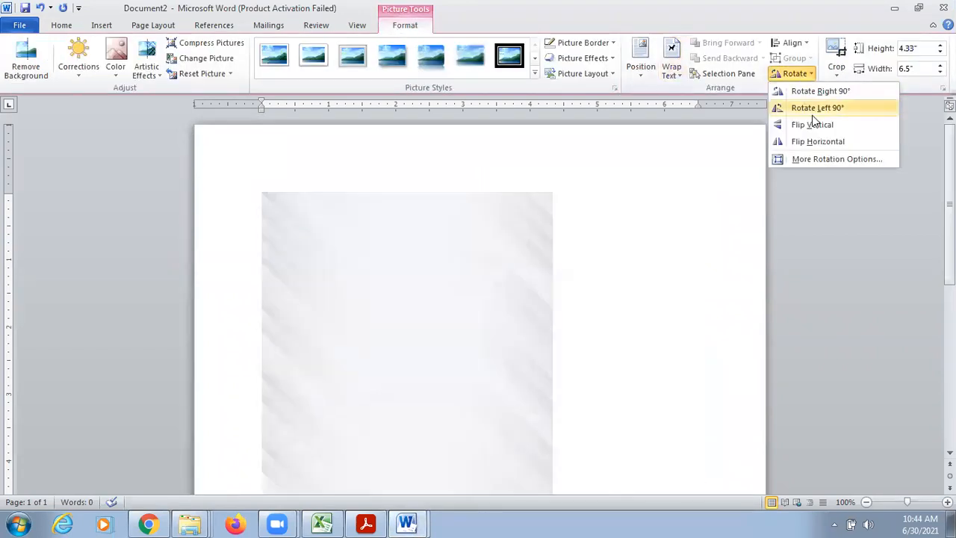
left_click(812, 114)
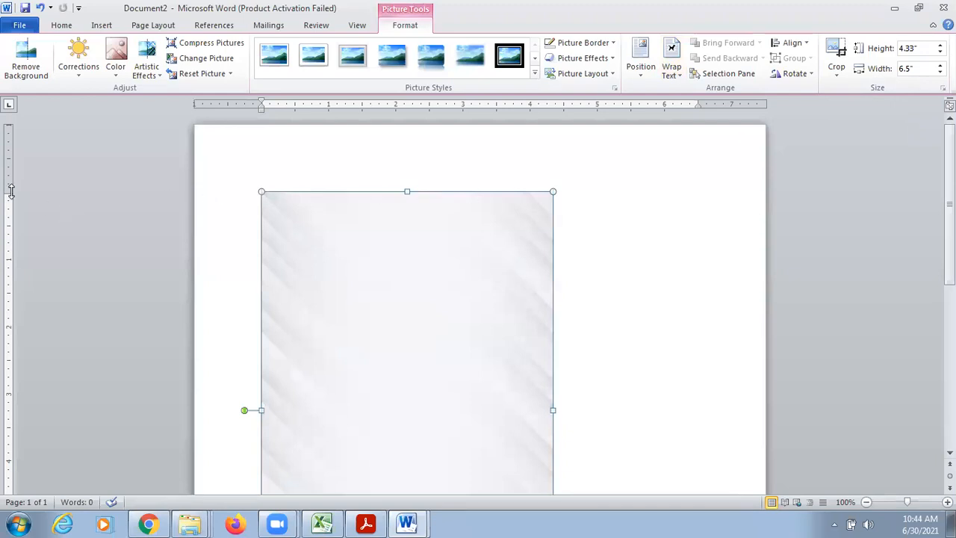
Shrink the page's top, left and right margins to the page edges using the rulers
left_click_drag(9, 190, 9, 124)
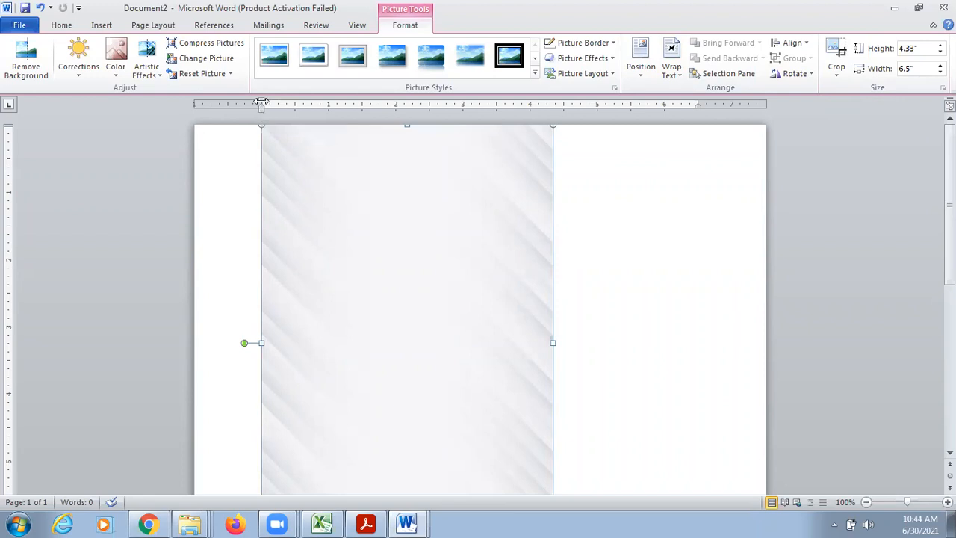
left_click_drag(261, 101, 194, 102)
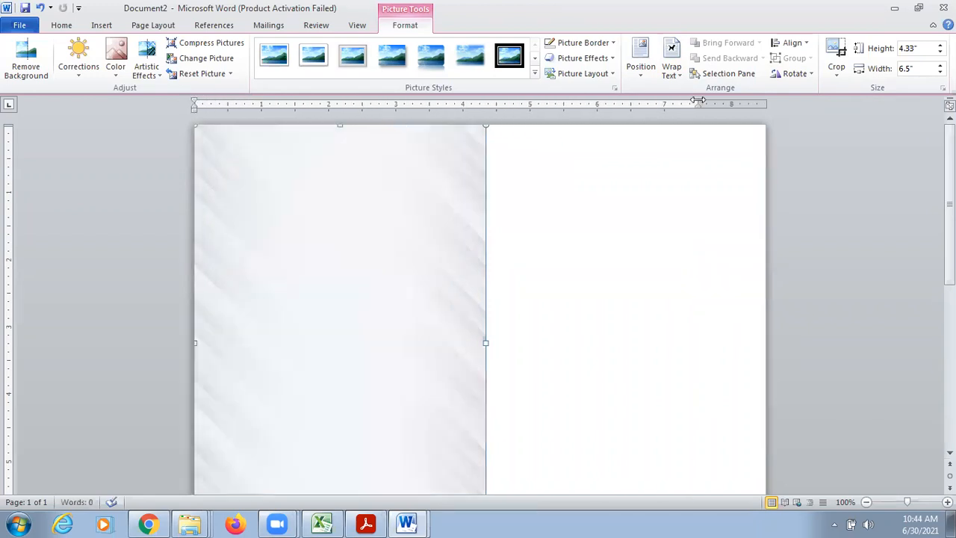
left_click_drag(699, 103, 766, 102)
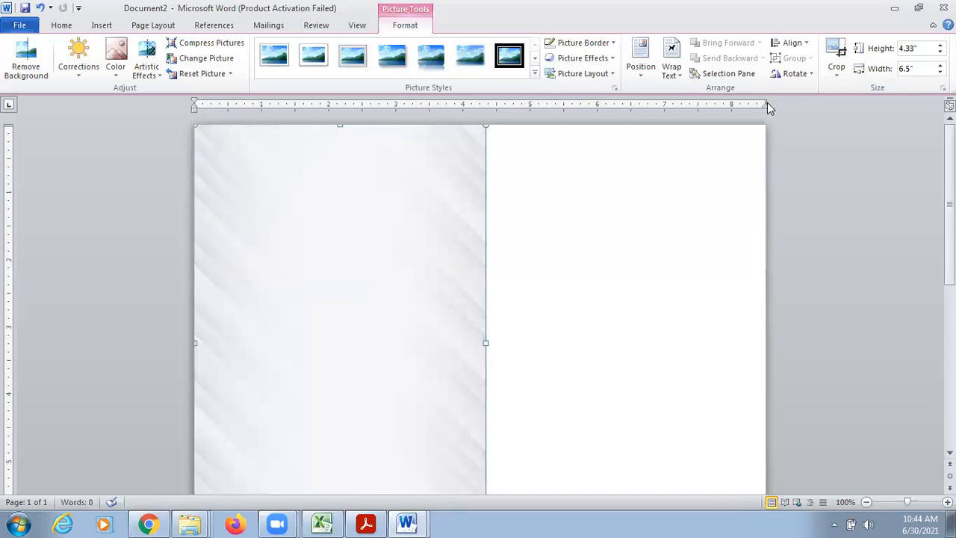
Extend the bottom margin to the page edge and stretch the texture picture over the whole page, 8.51" by 11"
left_click_drag(486, 342, 766, 341)
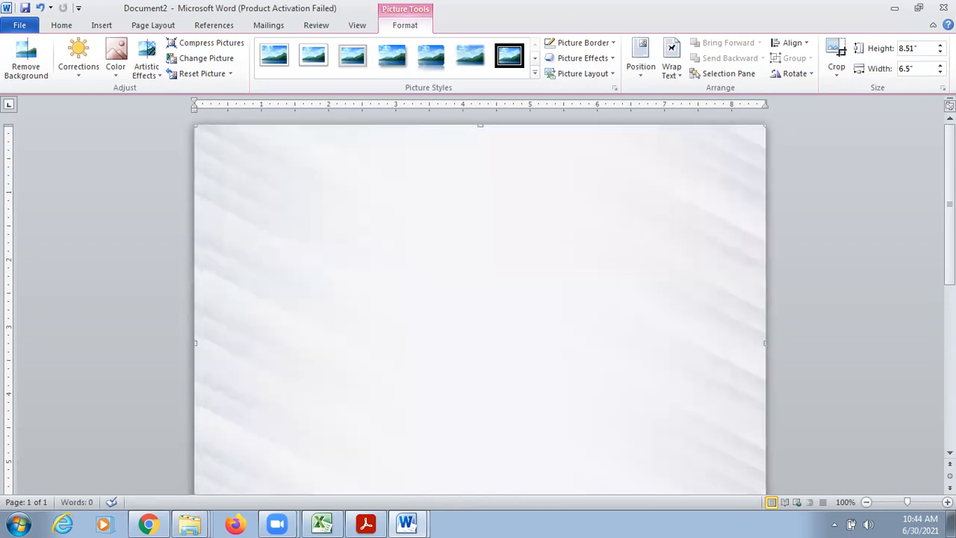
left_click_drag(950, 224, 950, 458)
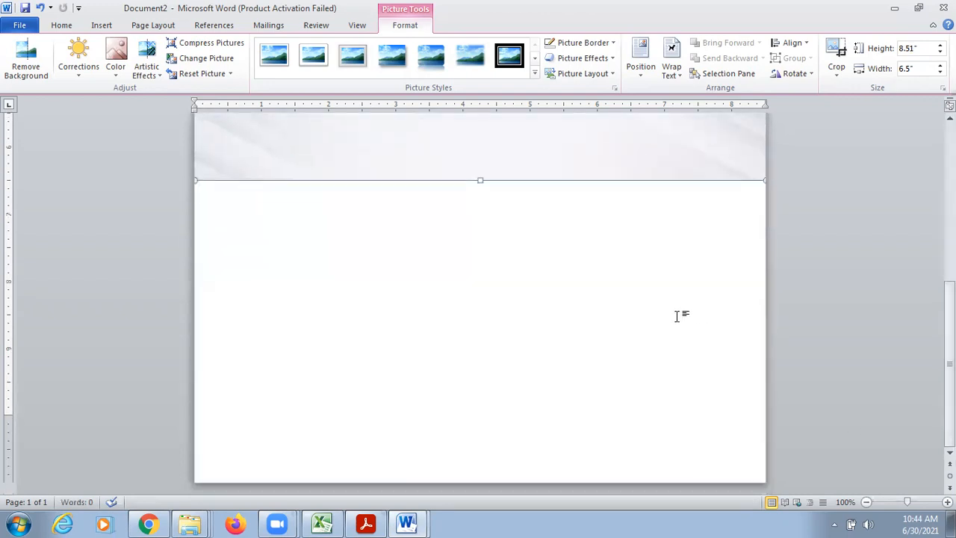
left_click_drag(479, 178, 506, 422)
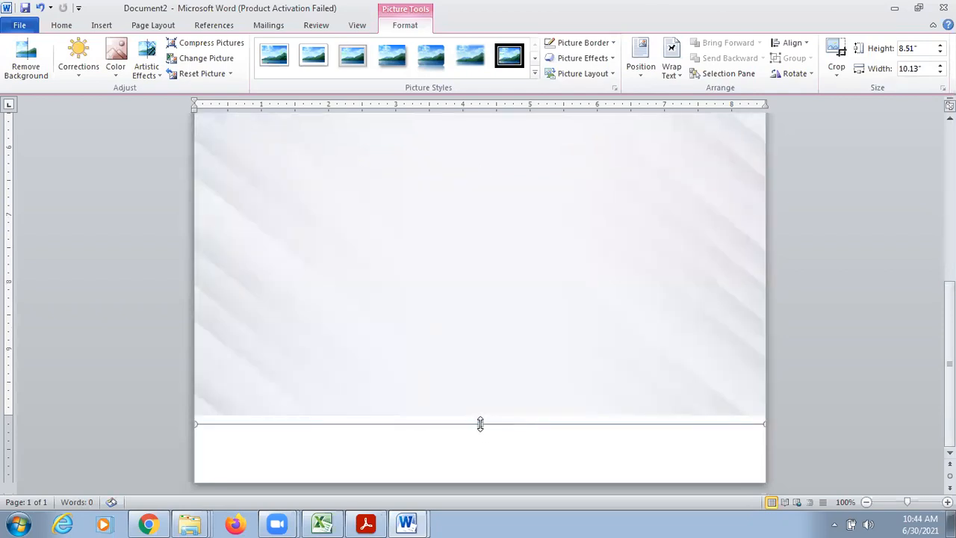
left_click_drag(7, 416, 11, 486)
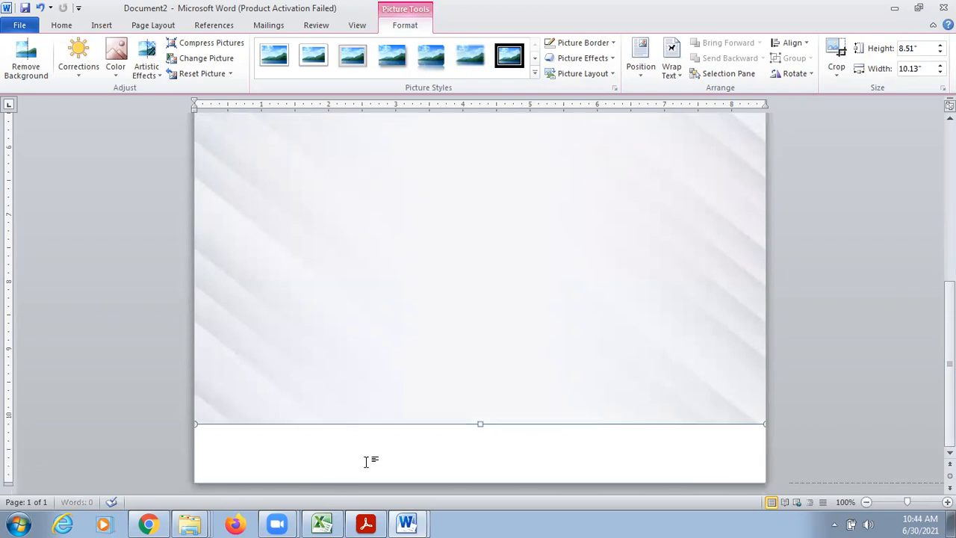
left_click_drag(479, 424, 483, 483)
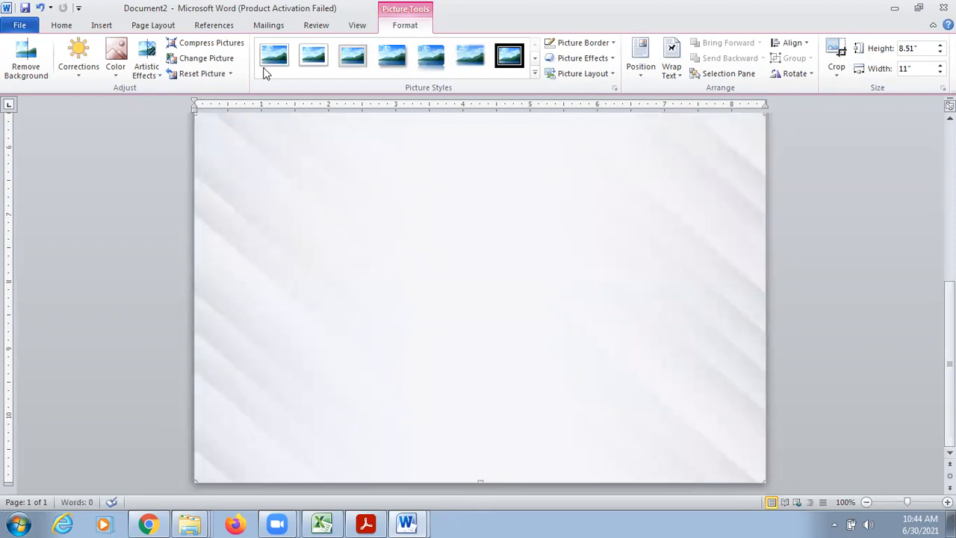
Give the texture picture a warm peach Color Tone, one preset warmer than Temperature: 7200 K
left_click(114, 78)
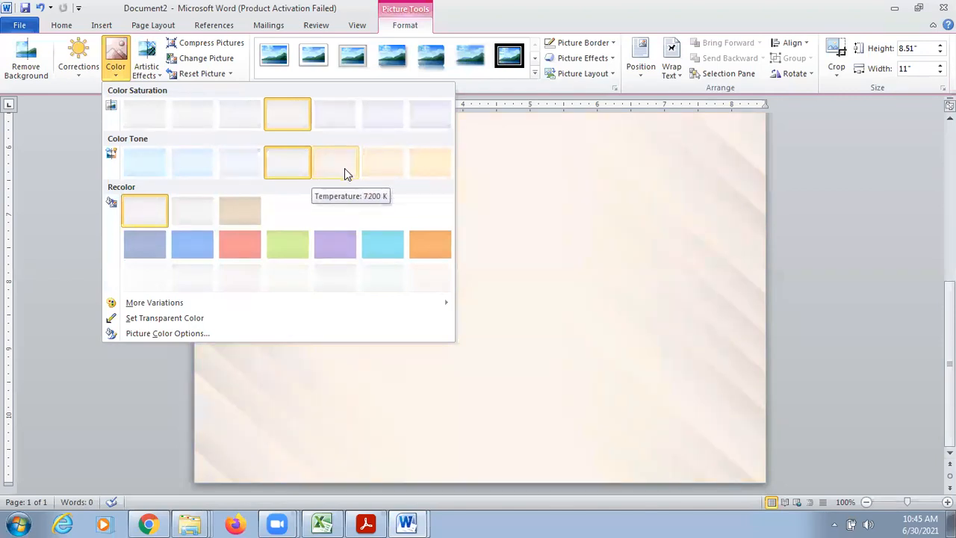
left_click(375, 171)
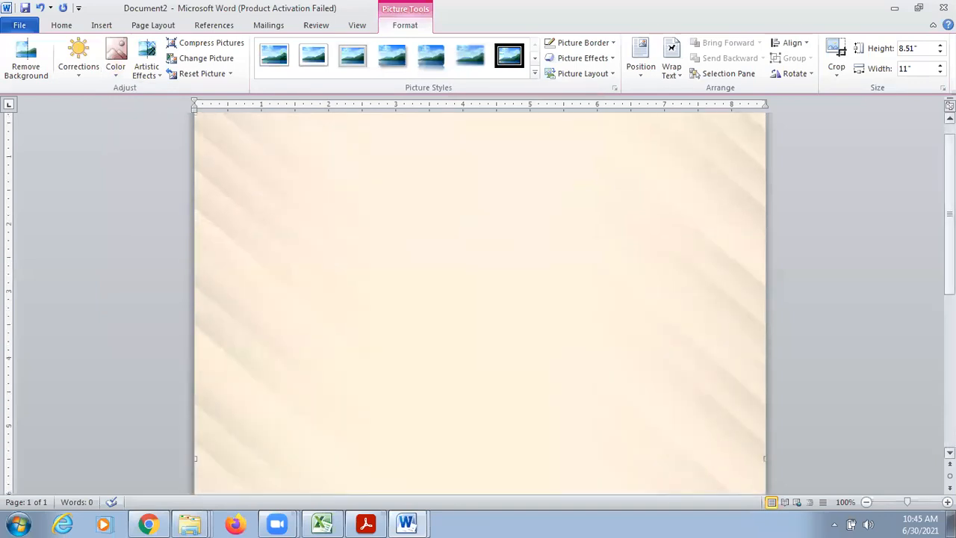
scroll(479, 299, "up", 5)
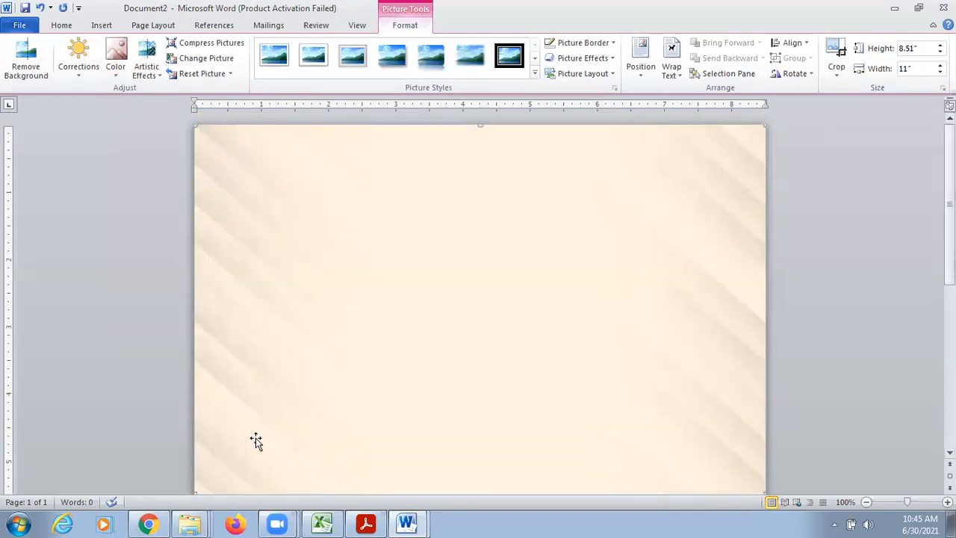
Switch to Chrome, search Google Images for "border png" and narrow the results to frame
left_click(159, 521)
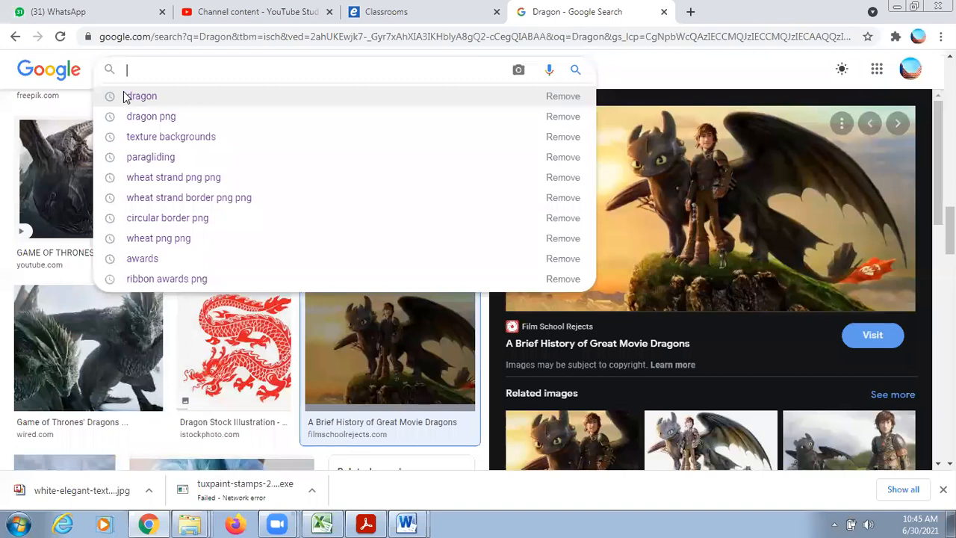
type("border")
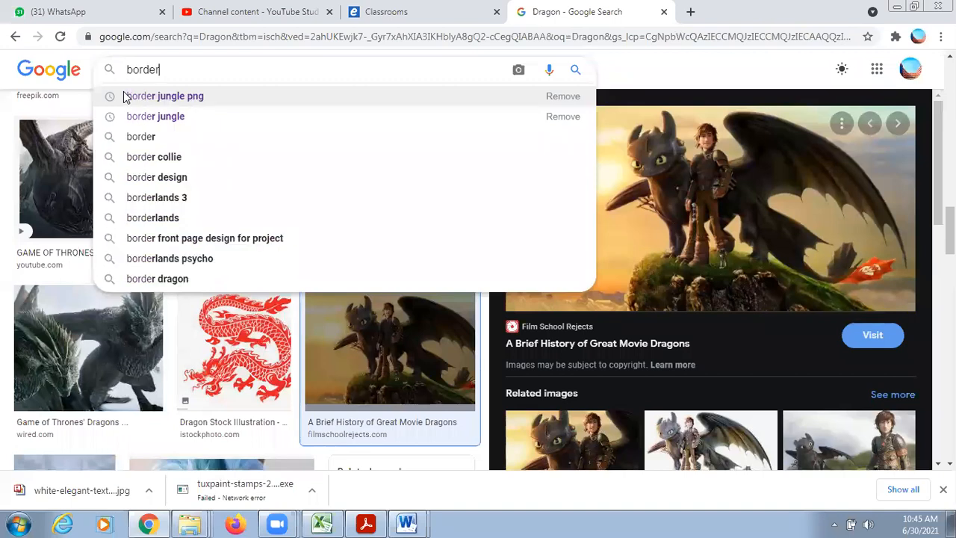
type(" png")
key("Return")
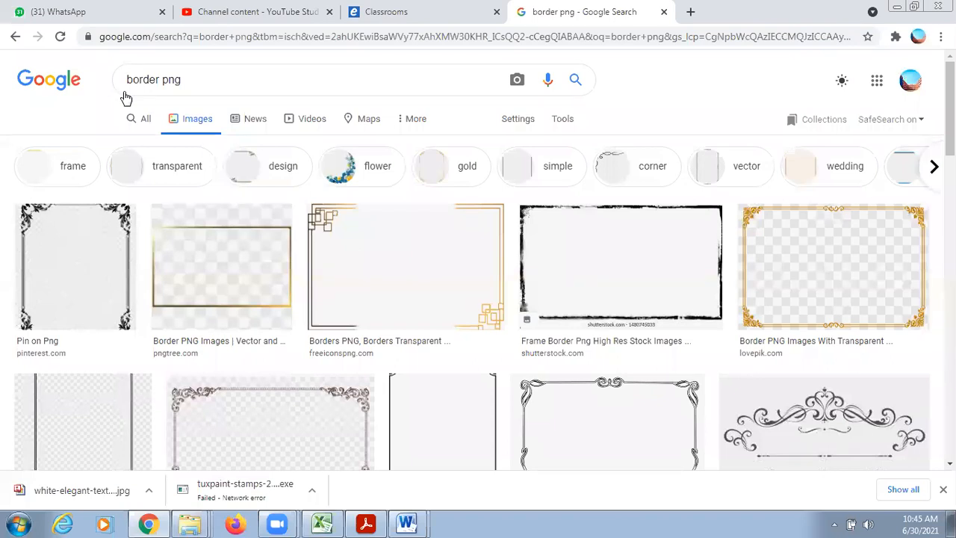
left_click(78, 166)
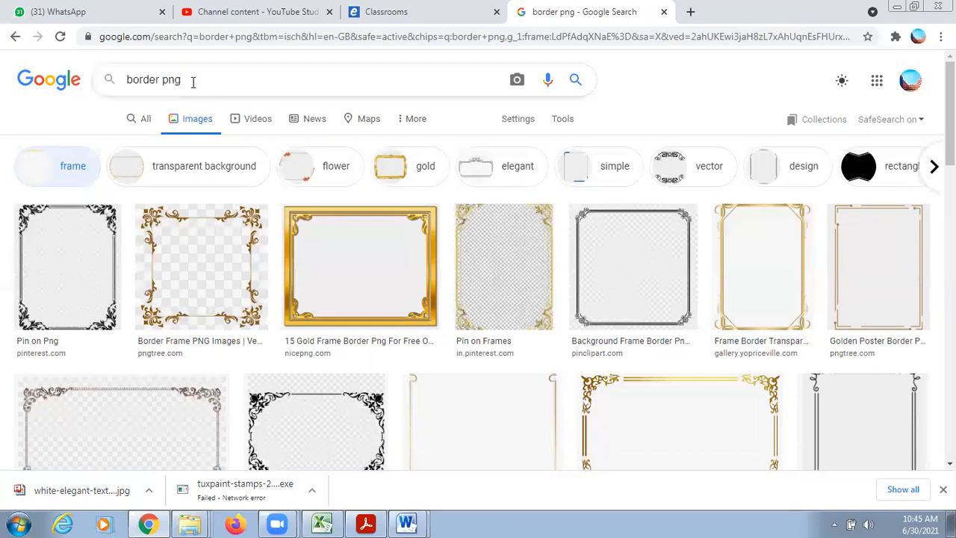
Replace the image search query with "vector borders" and browse the resulting border pictures
key("BackSpace")
key("BackSpace")
key("BackSpace")
key("BackSpace")
key("BackSpace")
key("BackSpace")
key("BackSpace")
key("BackSpace")
key("BackSpace")
key("BackSpace")
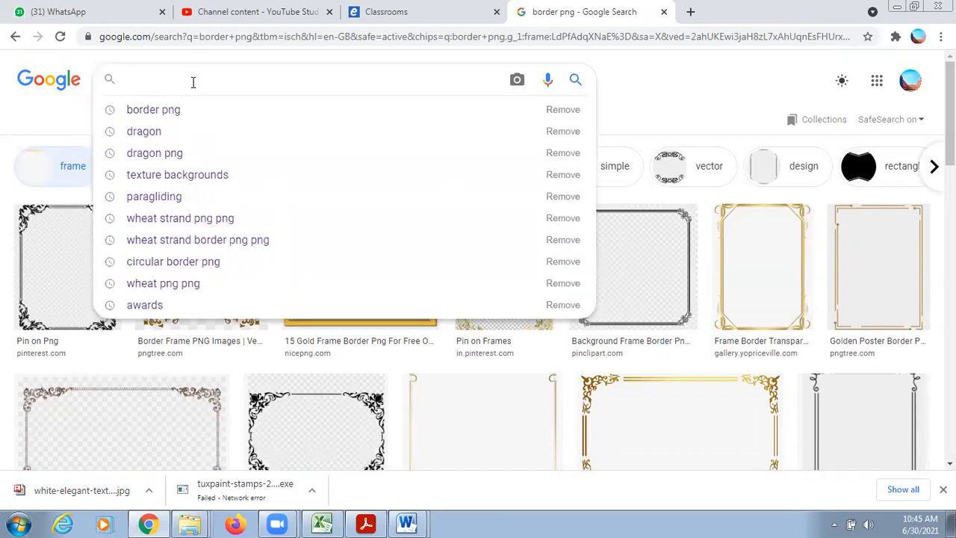
type("ve")
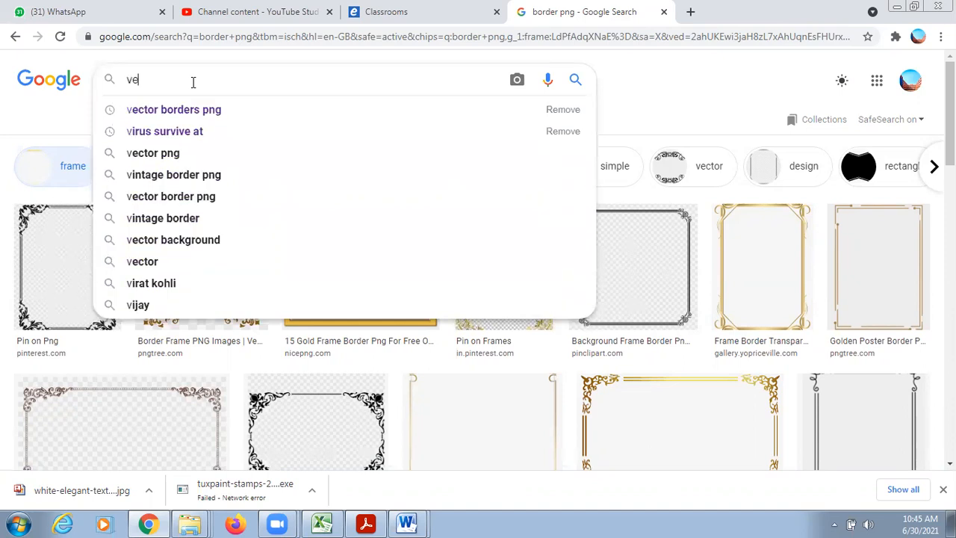
type("ctor b")
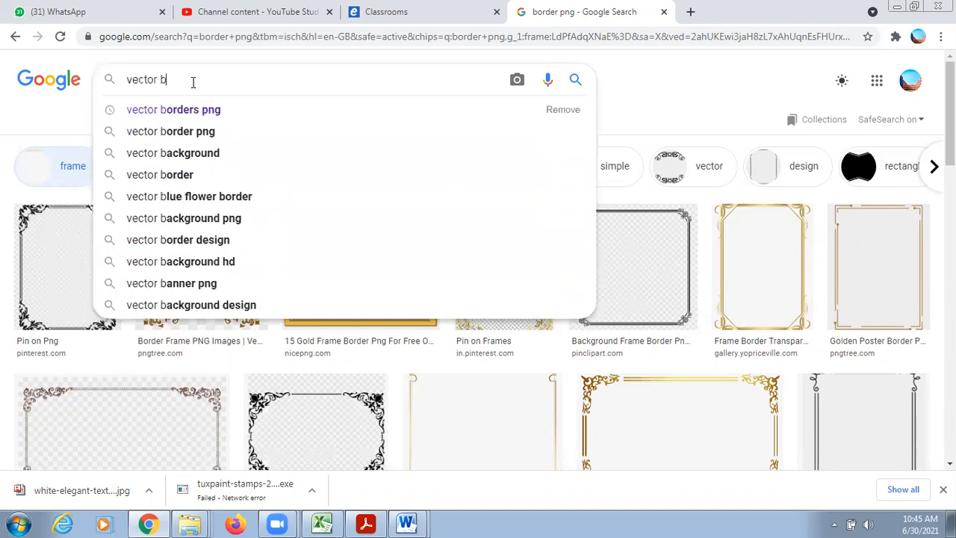
type("orders")
key("Return")
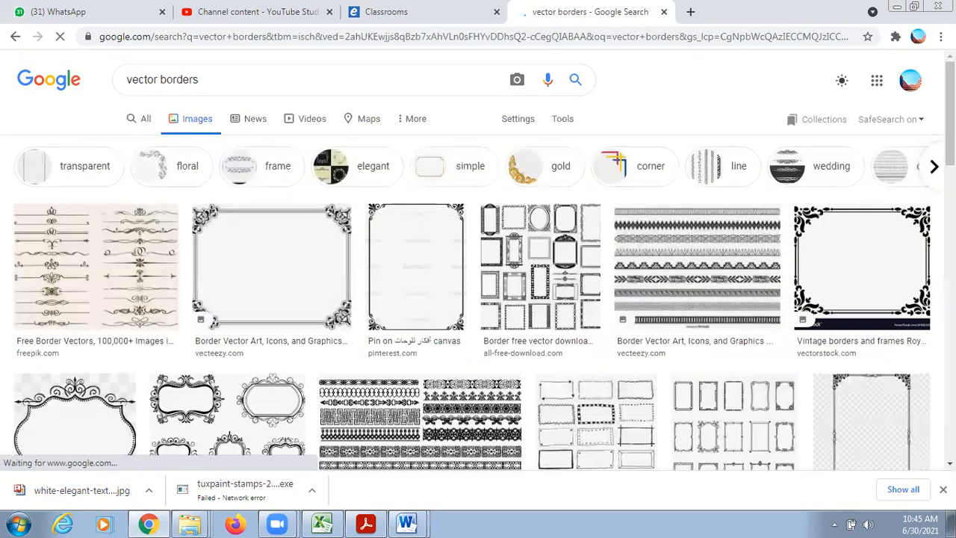
scroll(478, 299, "down", 1)
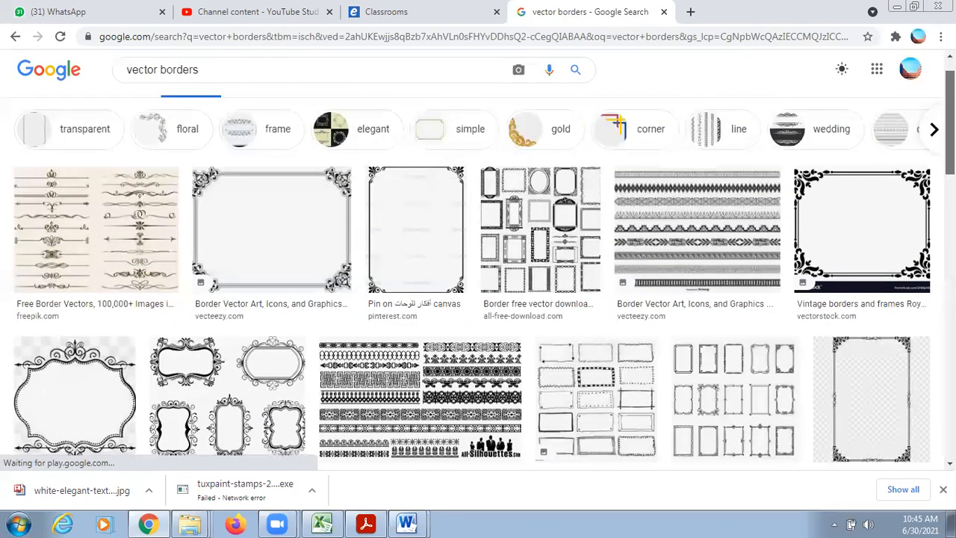
Look through the vector borders image results for a border that suits the page
scroll(478, 280, "down", 5)
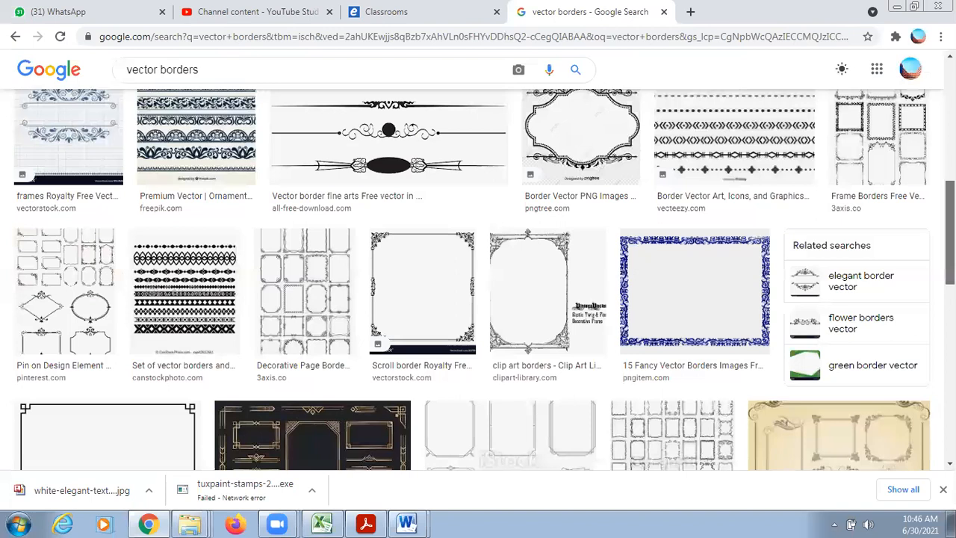
scroll(478, 280, "down", 5)
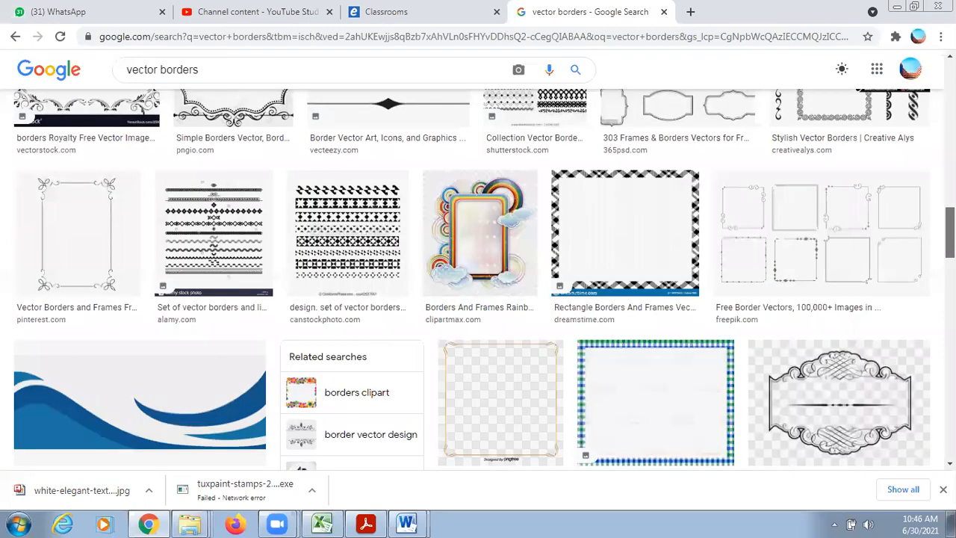
scroll(478, 279, "down", 5)
scroll(478, 279, "down", 5)
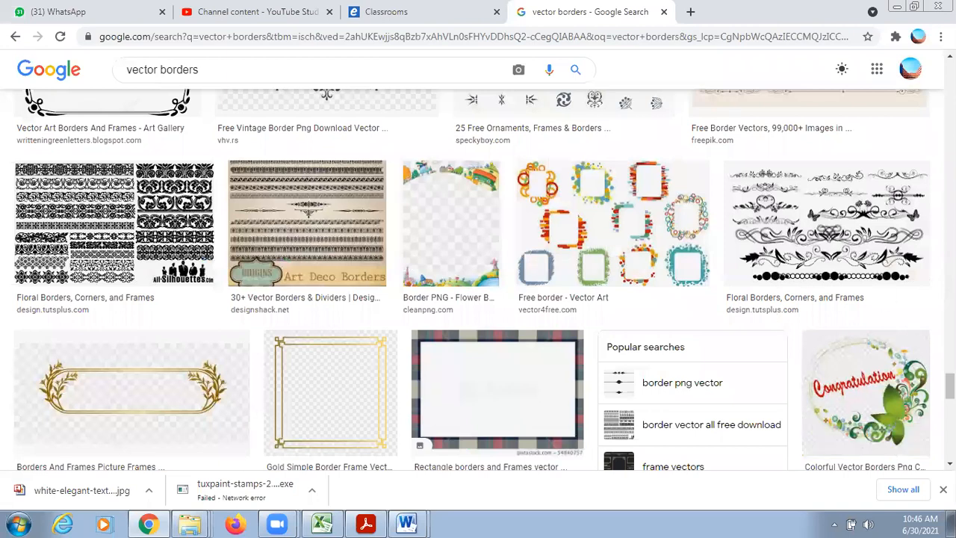
scroll(478, 279, "up", 10)
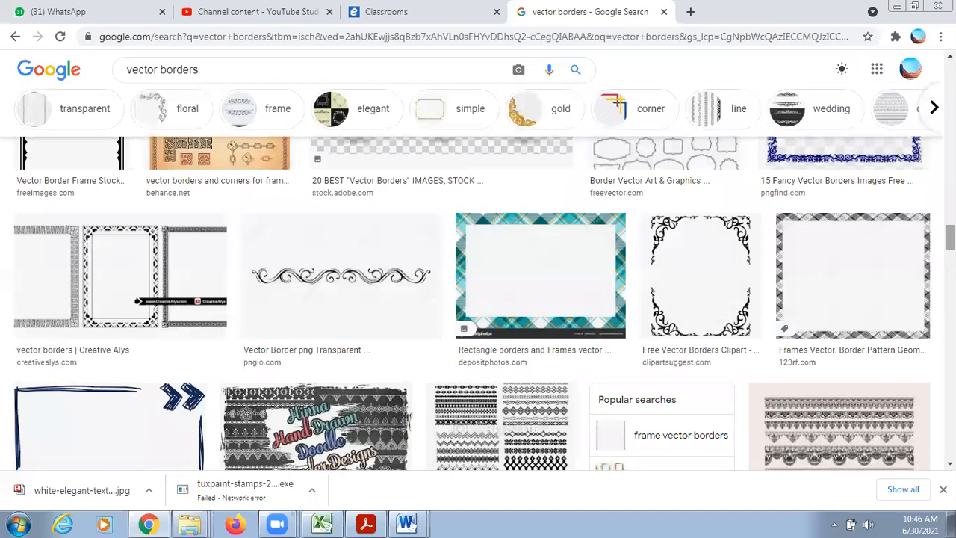
scroll(478, 299, "up", 10)
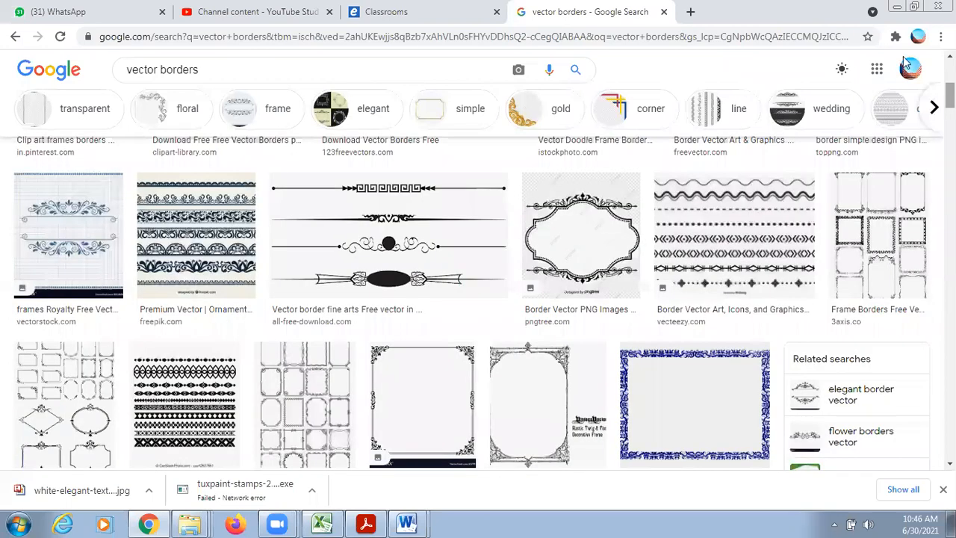
scroll(478, 299, "up", 5)
Replace the image search query with "border for newsletter" and browse the resulting border pictures
left_click(159, 80)
key("BackSpace")
key("BackSpace")
key("BackSpace")
key("BackSpace")
key("BackSpace")
key("BackSpace")
key("BackSpace")
key("BackSpace")
key("BackSpace")
key("BackSpace")
key("BackSpace")
key("BackSpace")
key("BackSpace")
key("BackSpace")
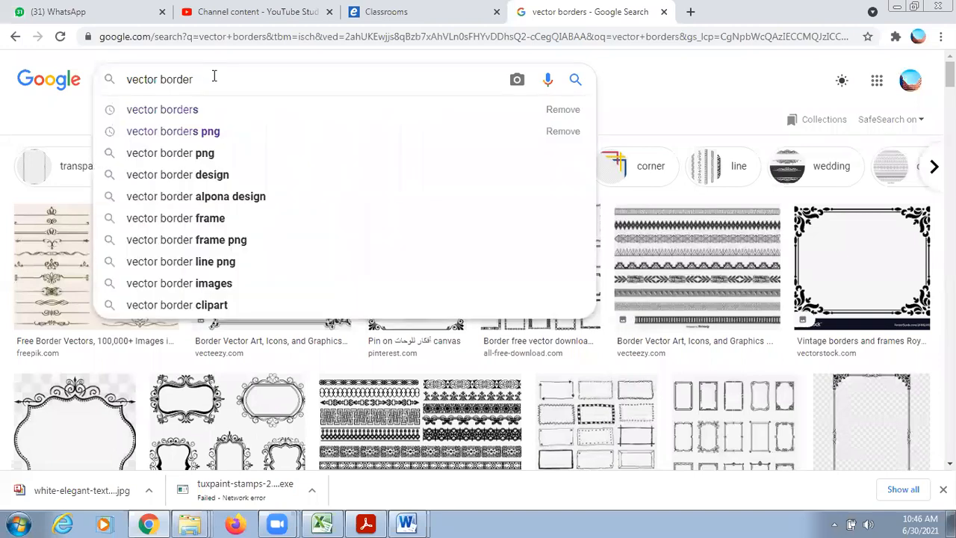
type("bor")
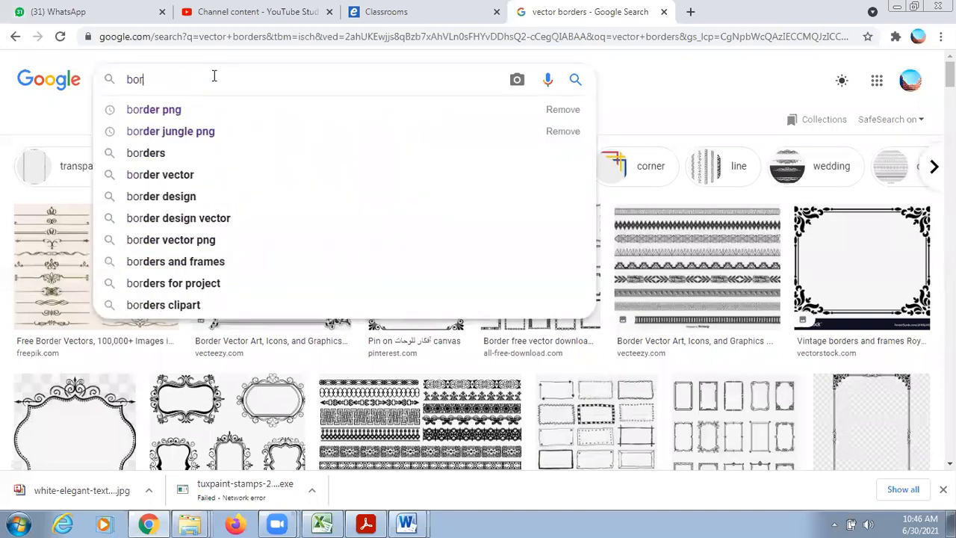
type("der for")
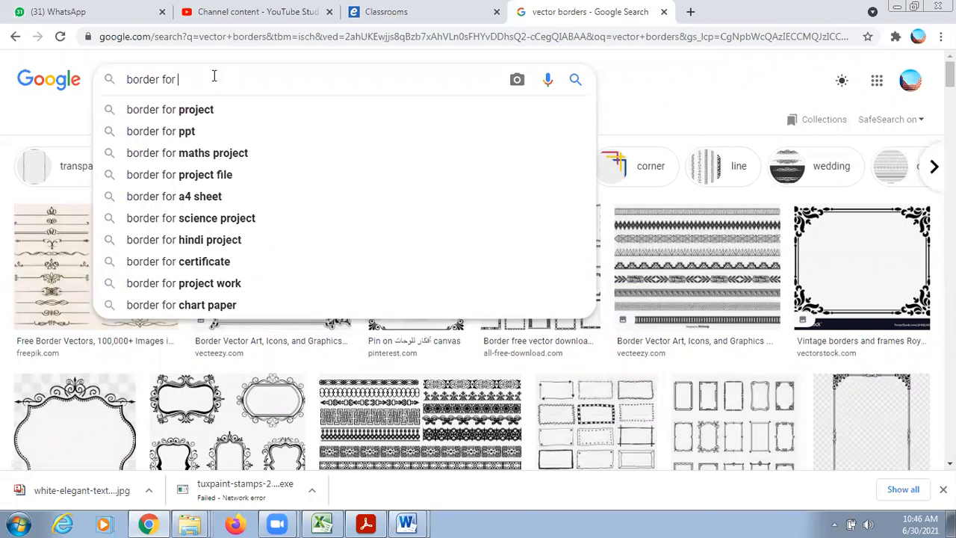
type(" ne")
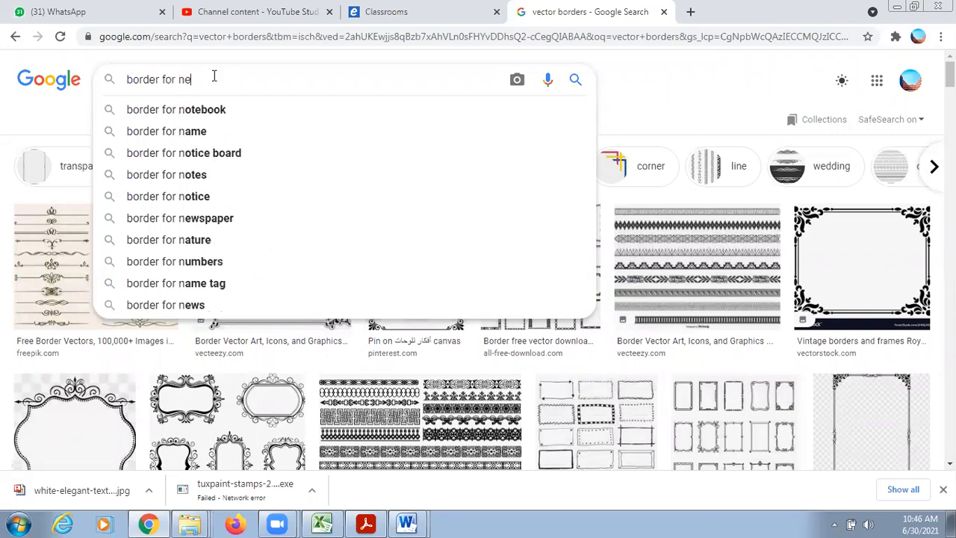
type("wslletter")
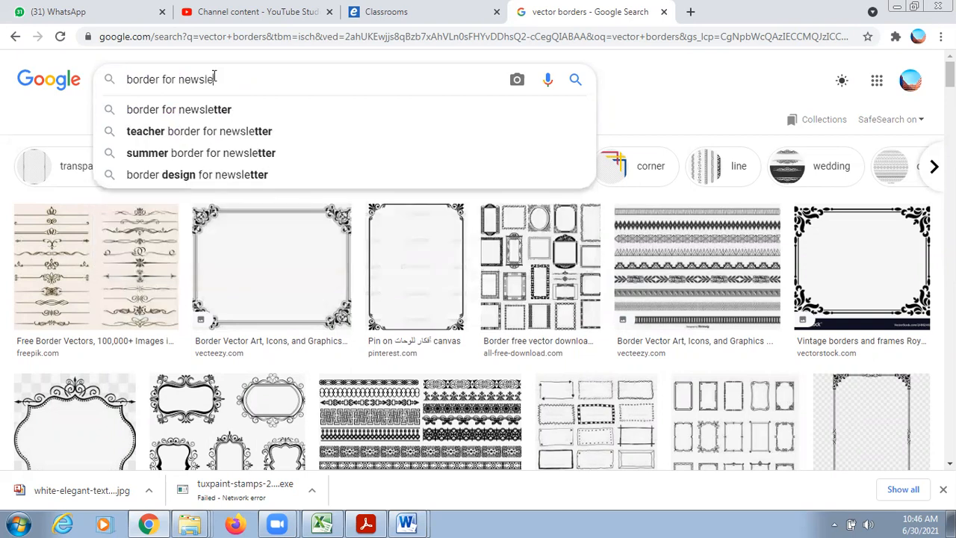
key("Return")
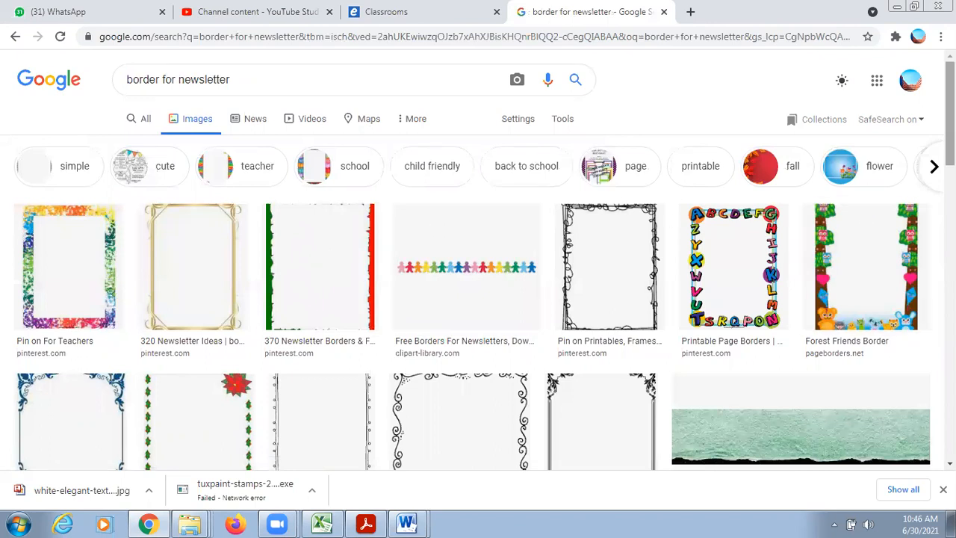
scroll(478, 279, "down", 3)
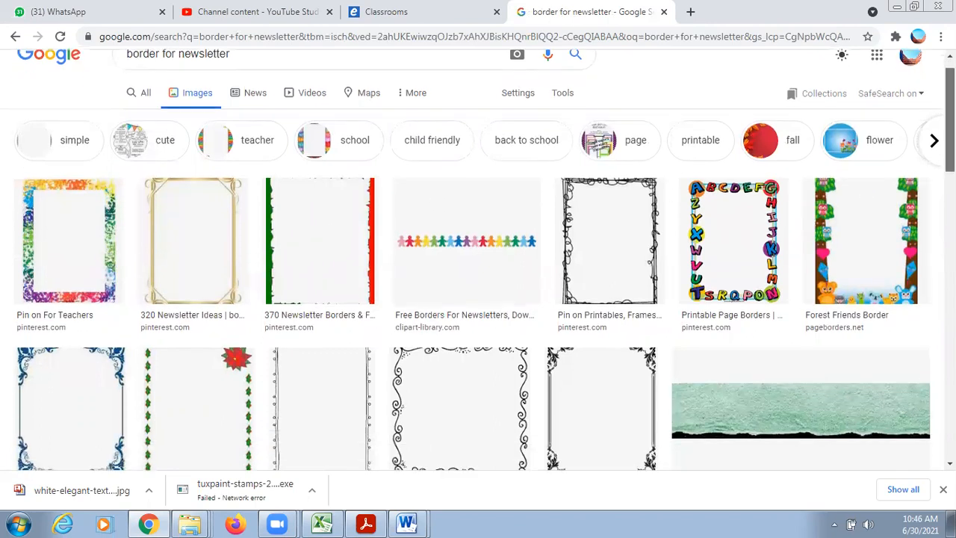
scroll(478, 280, "down", 2)
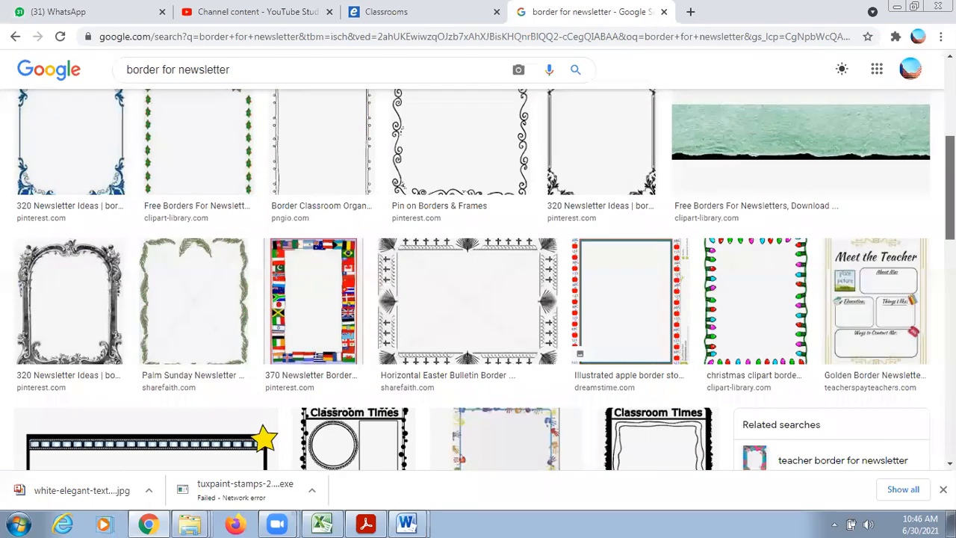
scroll(478, 279, "down", 1)
scroll(582, 198, "up", 5)
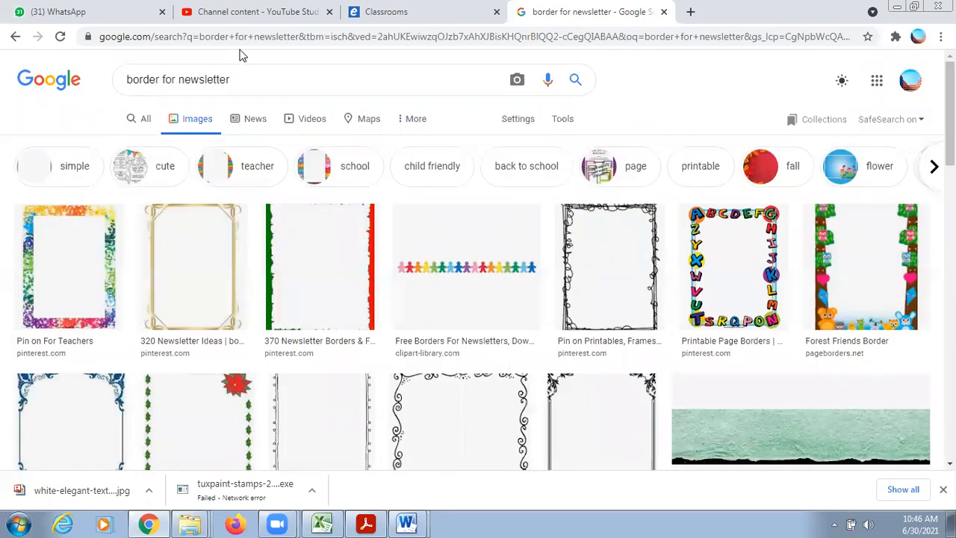
Replace the image search query with "formal borders png" and narrow the results to modern
left_click(234, 87)
key("BackSpace")
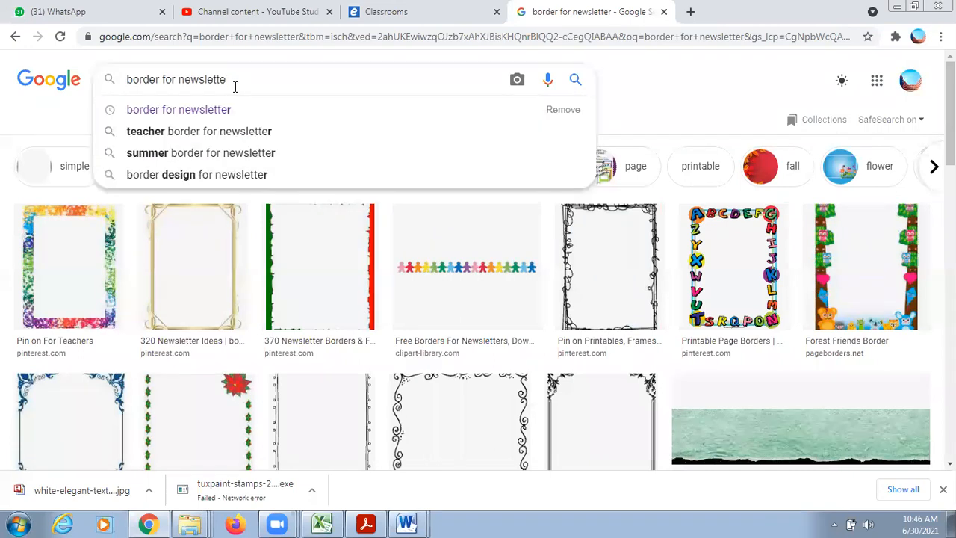
key("BackSpace")
key("BackSpace")
key("BackSpace")
key("BackSpace")
key("BackSpace")
key("BackSpace")
key("BackSpace")
key("BackSpace")
key("BackSpace")
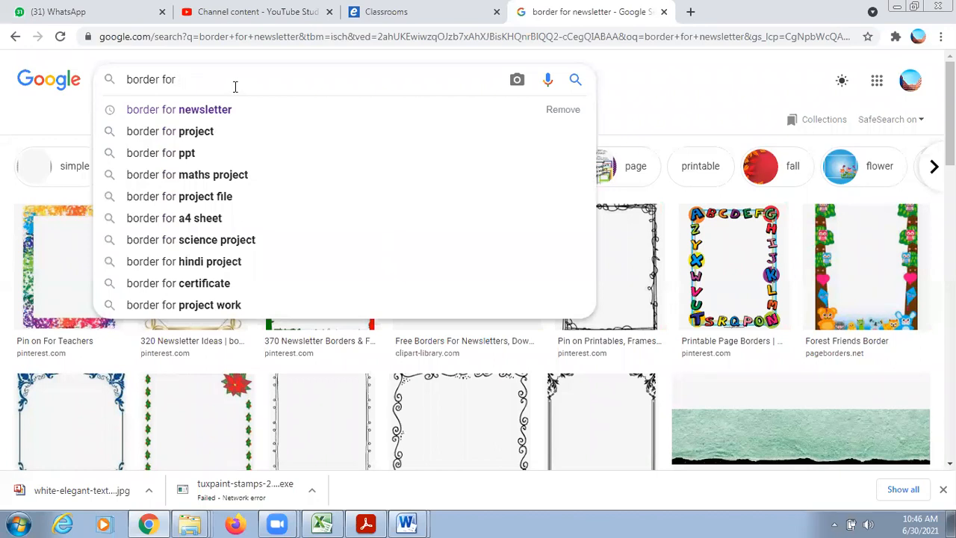
key("BackSpace")
key("BackSpace")
key("BackSpace")
key("BackSpace")
key("BackSpace")
key("BackSpace")
key("BackSpace")
key("BackSpace")
key("BackSpace")
key("BackSpace")
key("BackSpace")
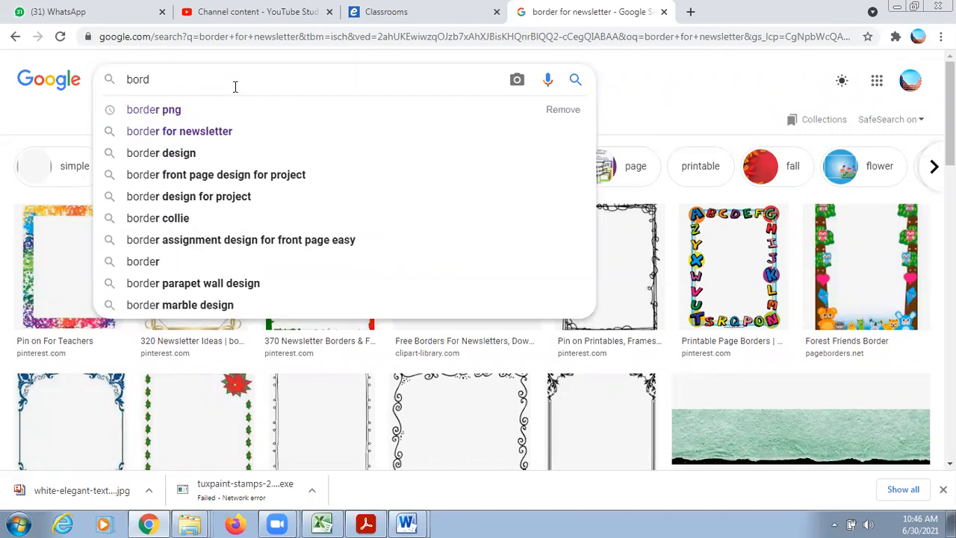
type("for")
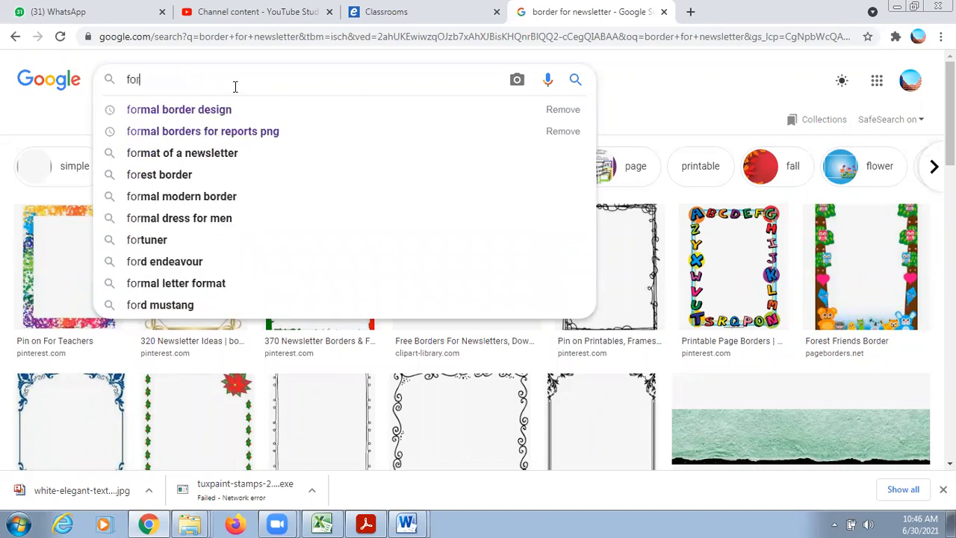
type("mal borders ")
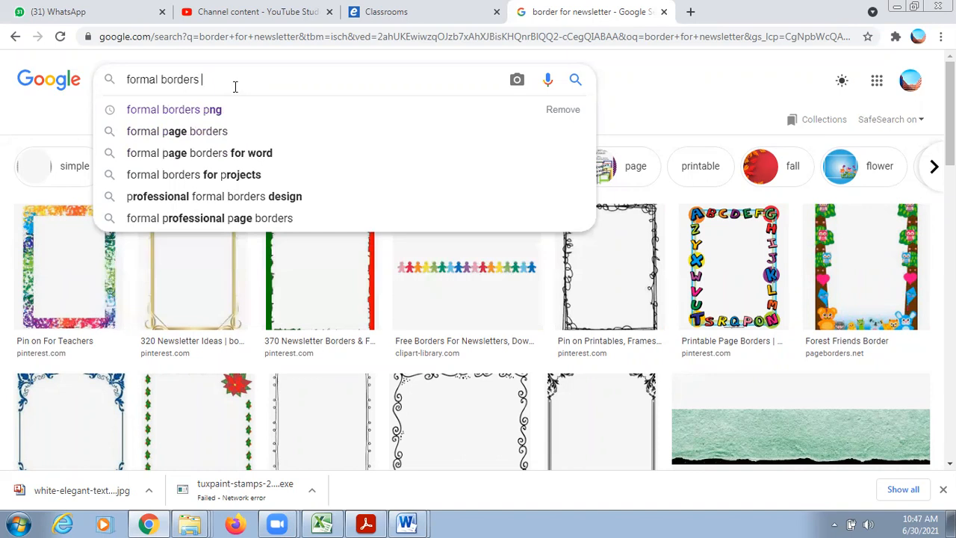
type("png")
key("Return")
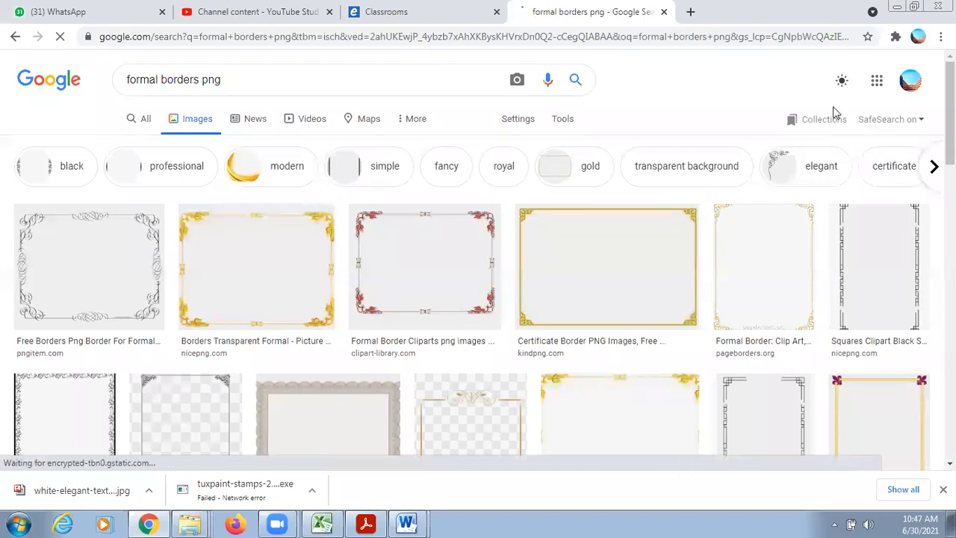
left_click(284, 168)
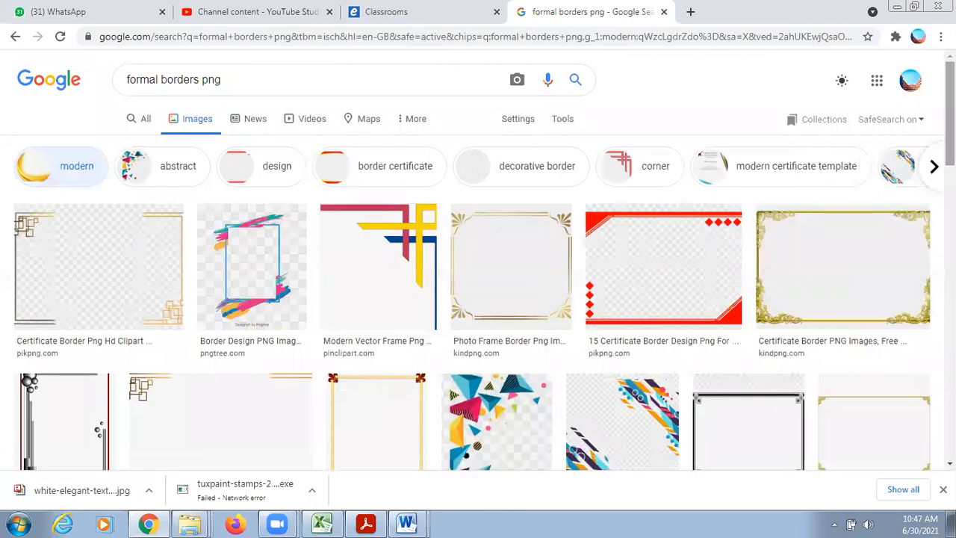
Browse the modern formal borders and preview the "180 Simple border ideas" picture with the orange-red curve, including its related images
scroll(478, 279, "down", 3)
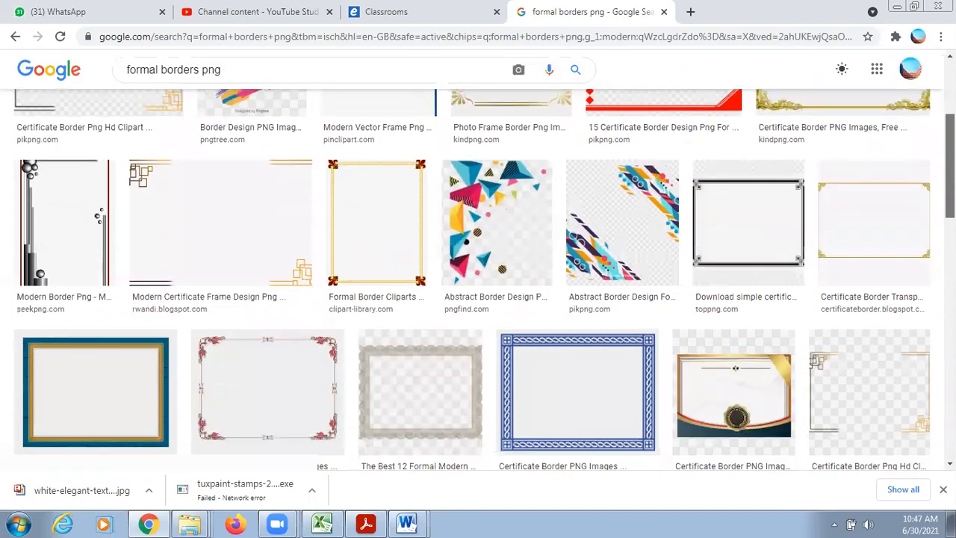
scroll(478, 280, "down", 2)
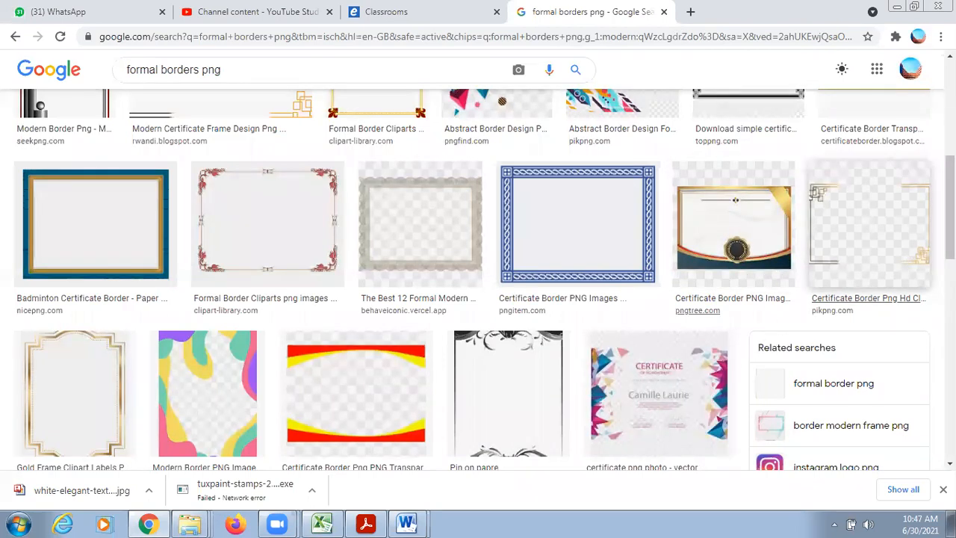
scroll(472, 279, "down", 5)
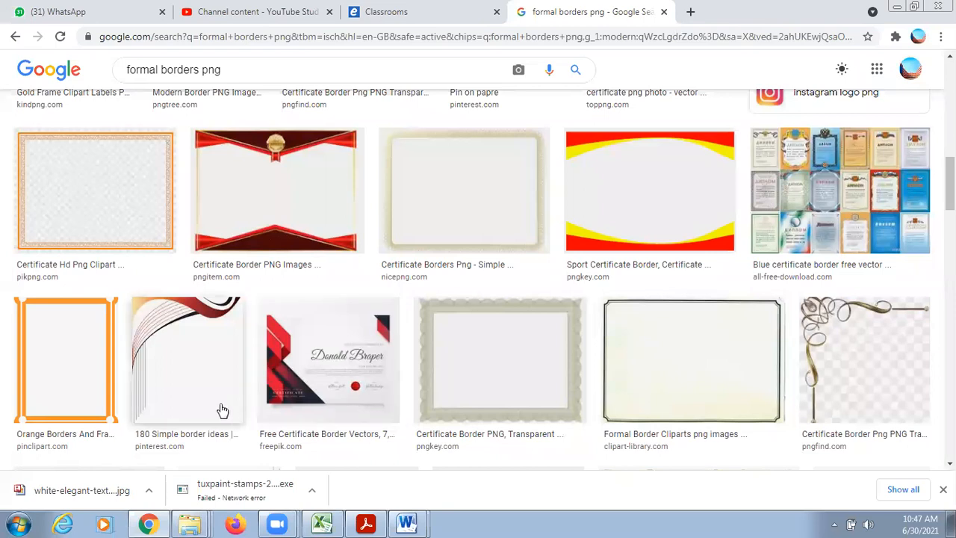
left_click(210, 409)
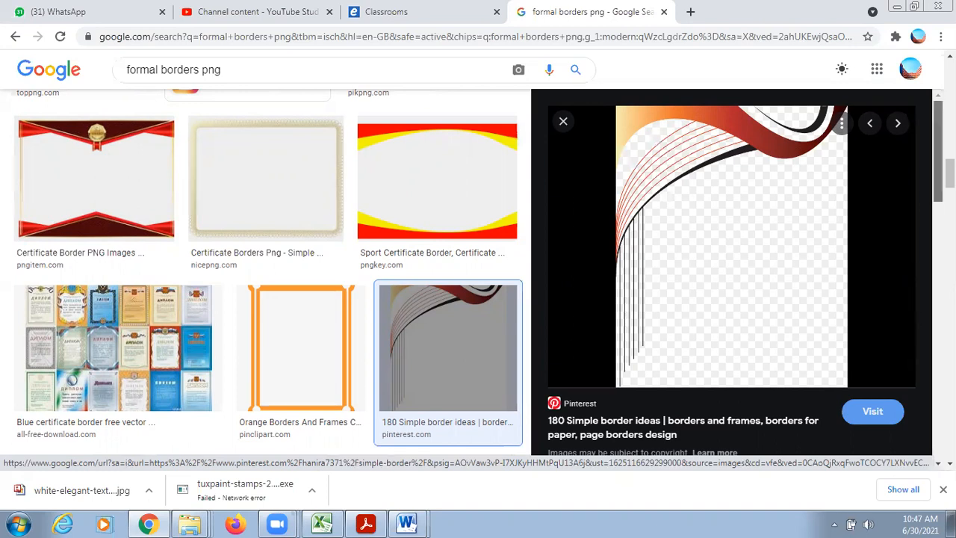
scroll(732, 269, "down", 3)
scroll(732, 268, "down", 2)
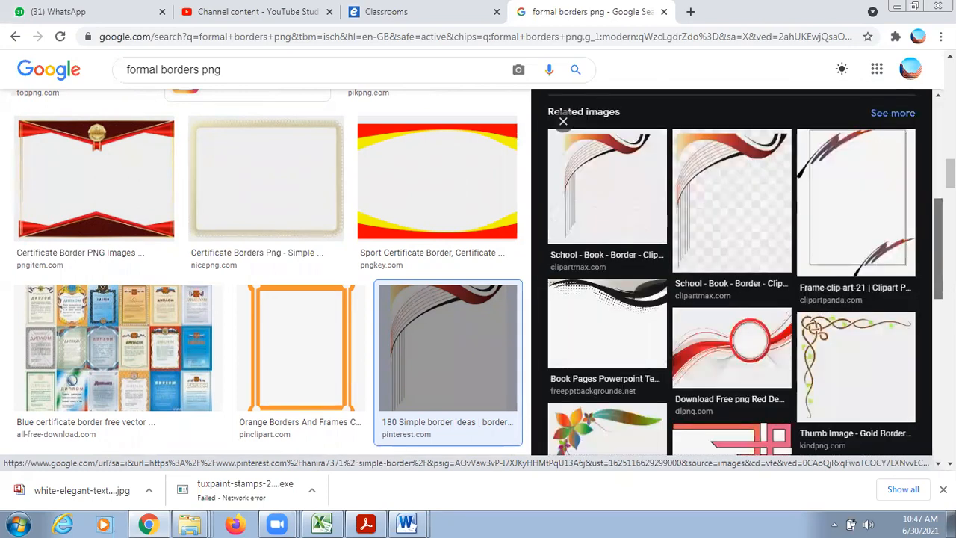
scroll(721, 183, "up", 5)
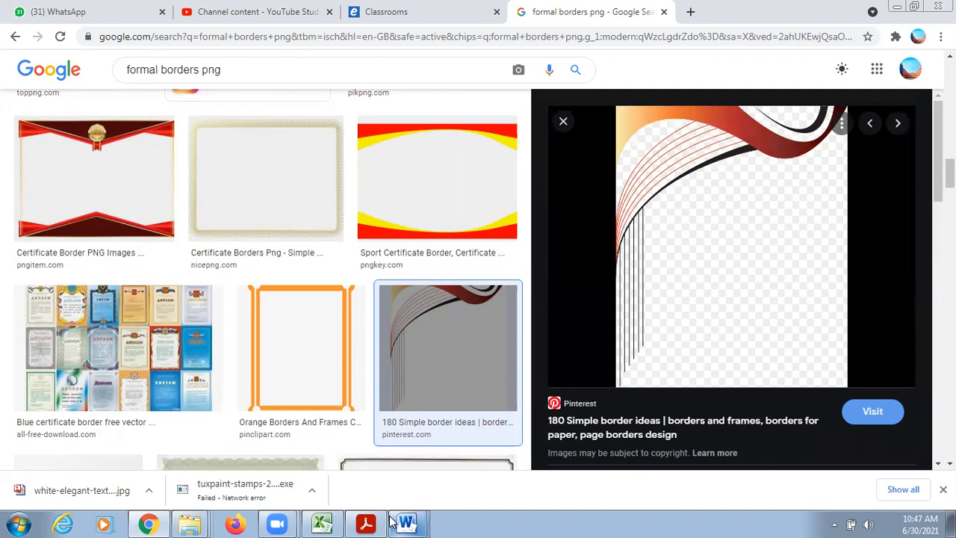
Switch to Word and paste the copied orange-red curved border picture into the textured document
mouse_move(410, 522)
left_click(403, 492)
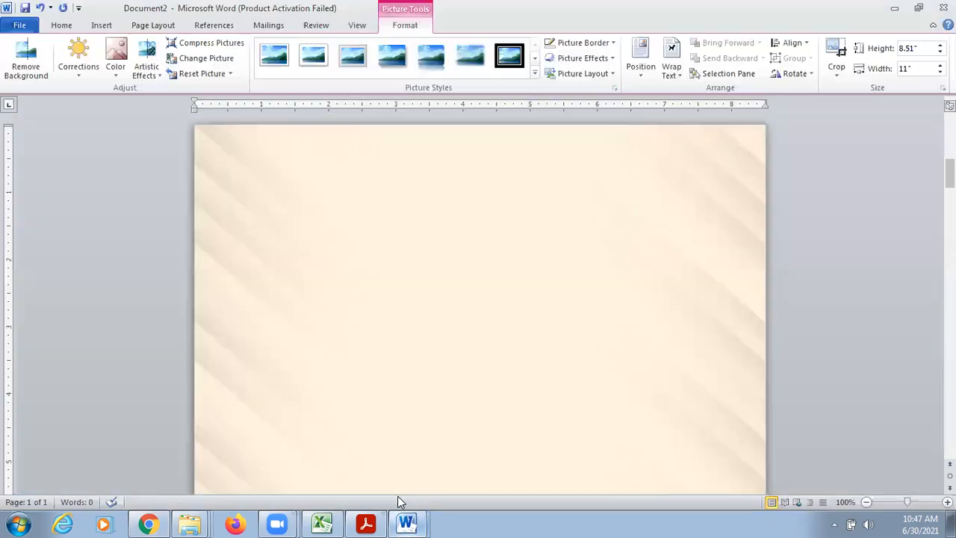
key("ctrl+Return")
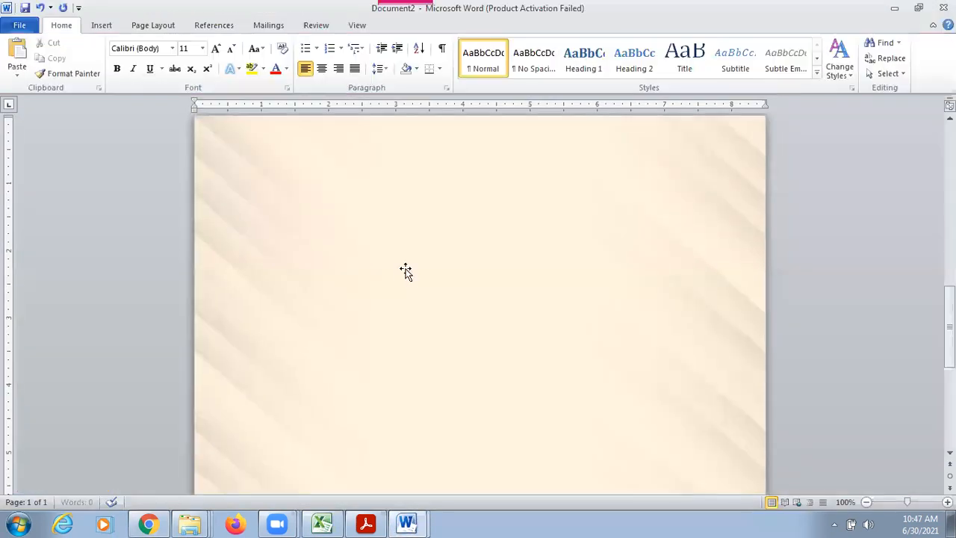
left_click_drag(950, 319, 950, 157)
key("ctrl+v")
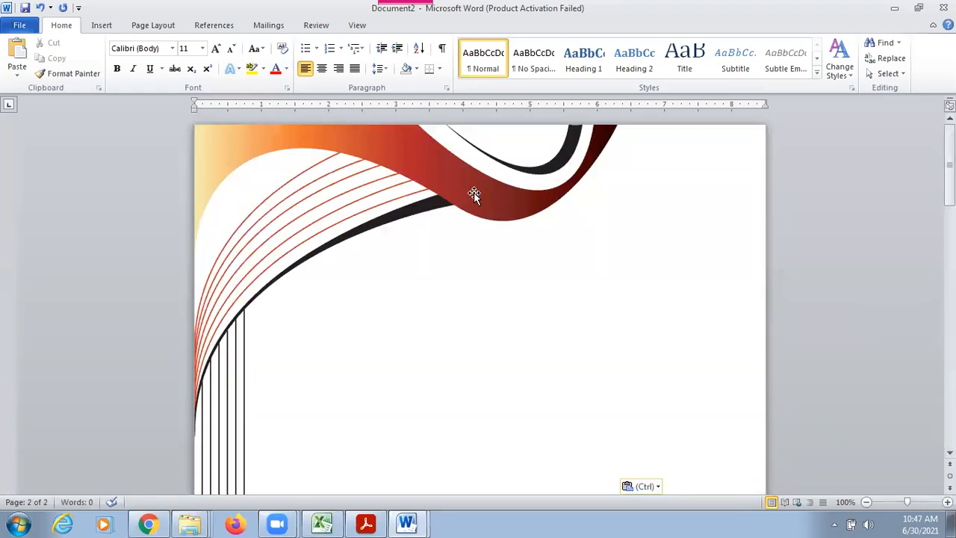
Set the pasted border picture's text wrapping to In Front of Text
right_click(478, 193)
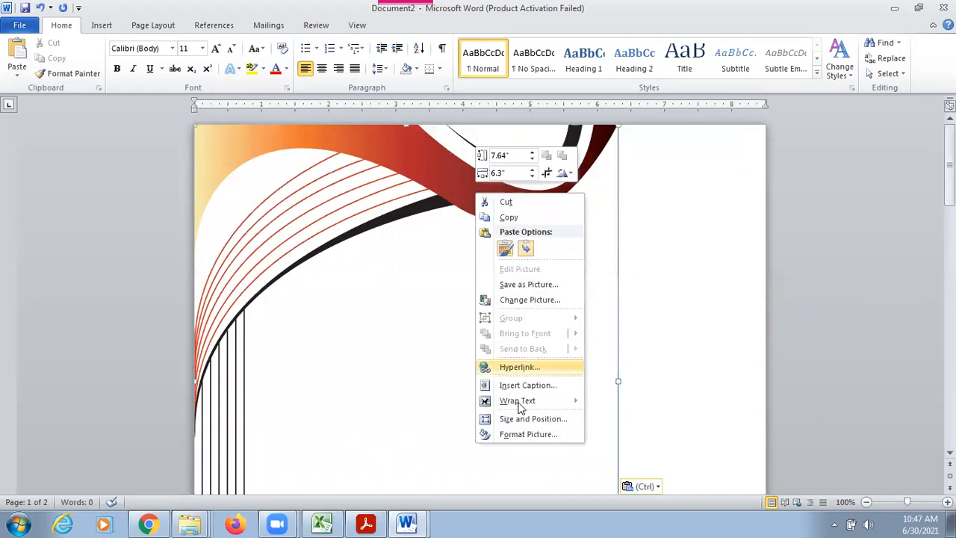
mouse_move(519, 404)
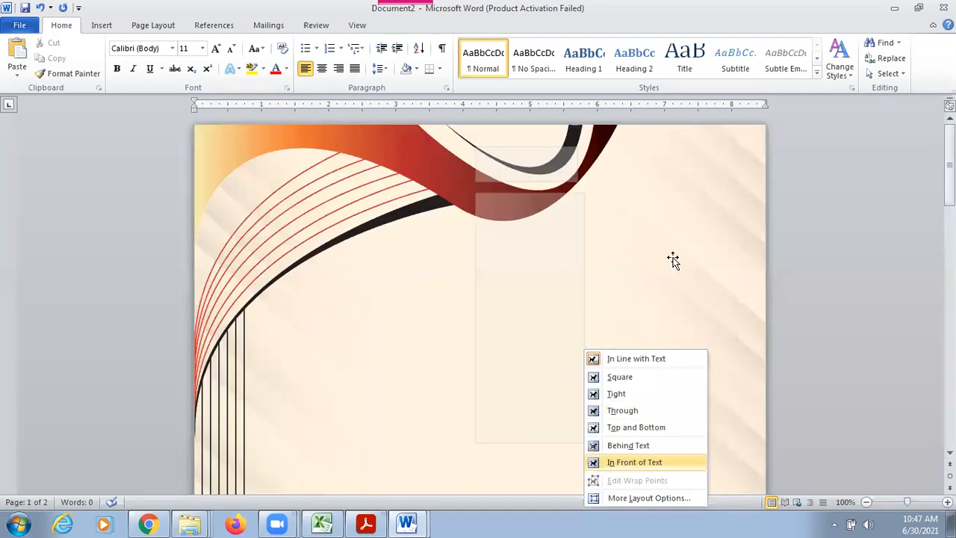
left_click(618, 375)
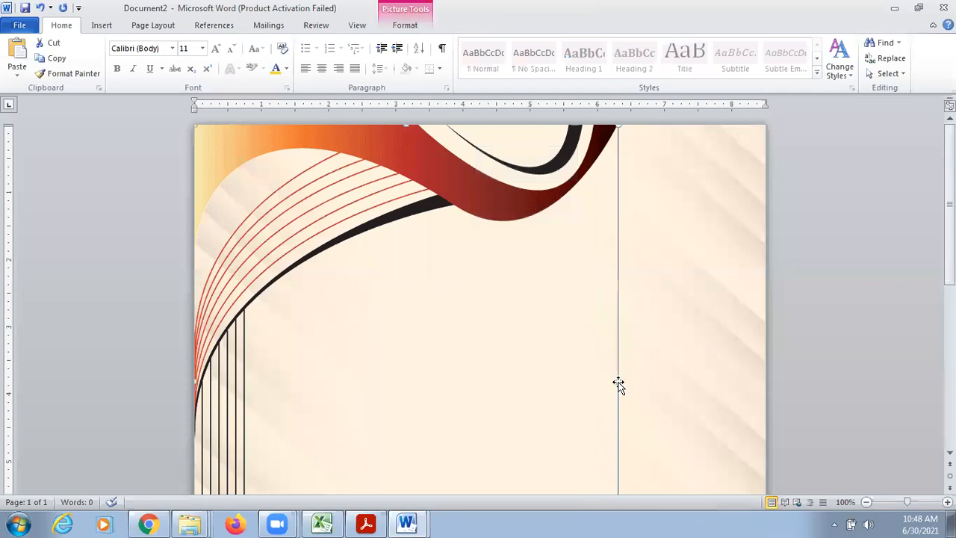
Stretch the border picture sideways to the page's right edge, about 8.5" wide
left_click_drag(617, 381, 767, 344)
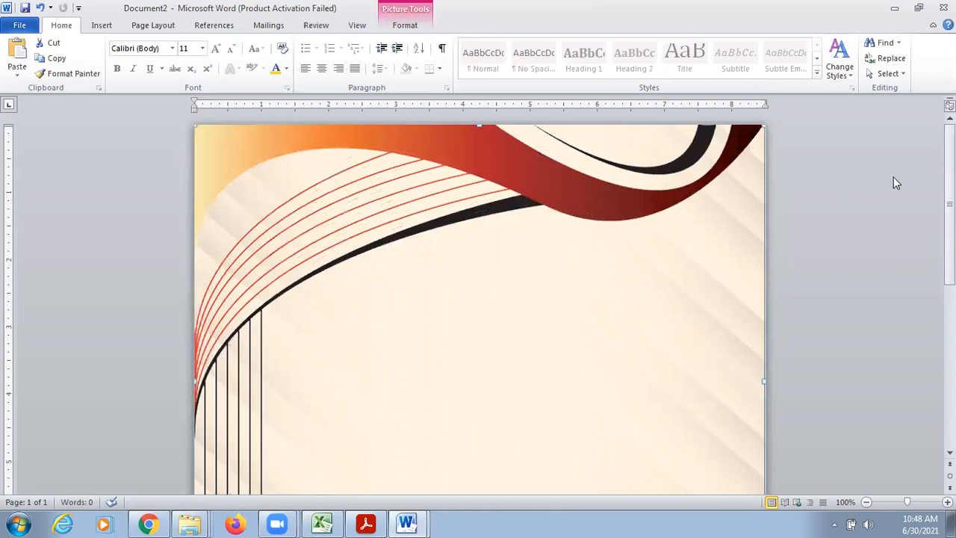
left_click_drag(952, 209, 953, 210)
scroll(481, 298, "down", 5)
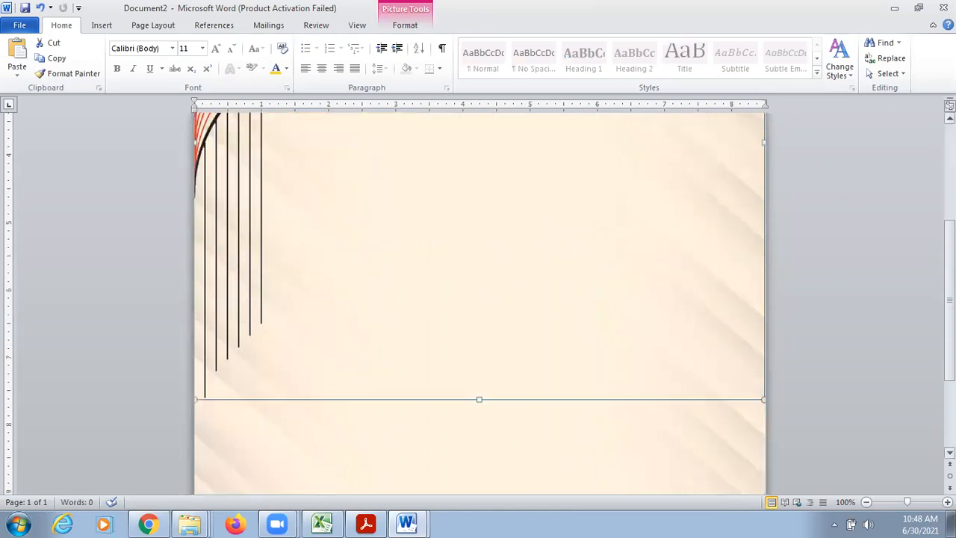
Reduce the height of the orange-red curved border picture to about 5.4", so it covers only the page's upper half
left_click_drag(479, 399, 472, 251)
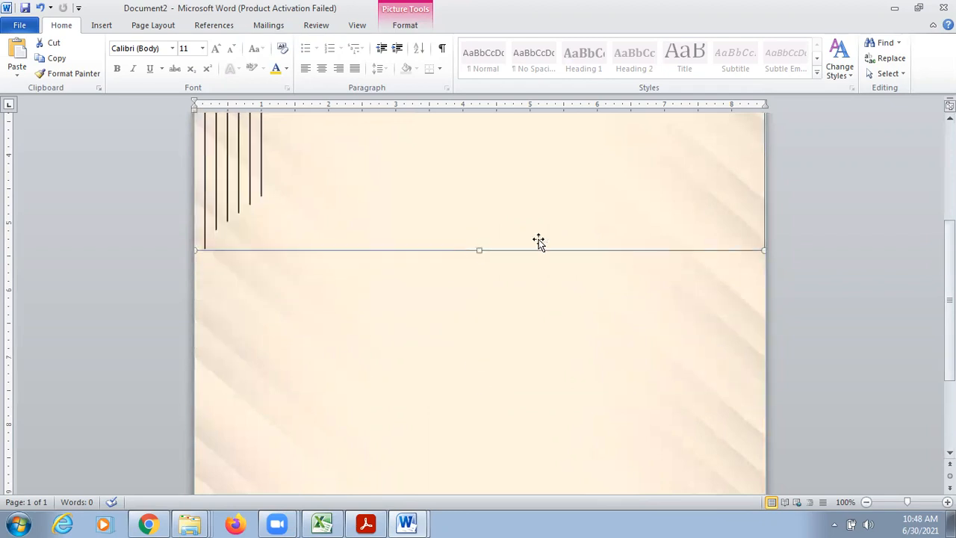
scroll(478, 299, "up", 5)
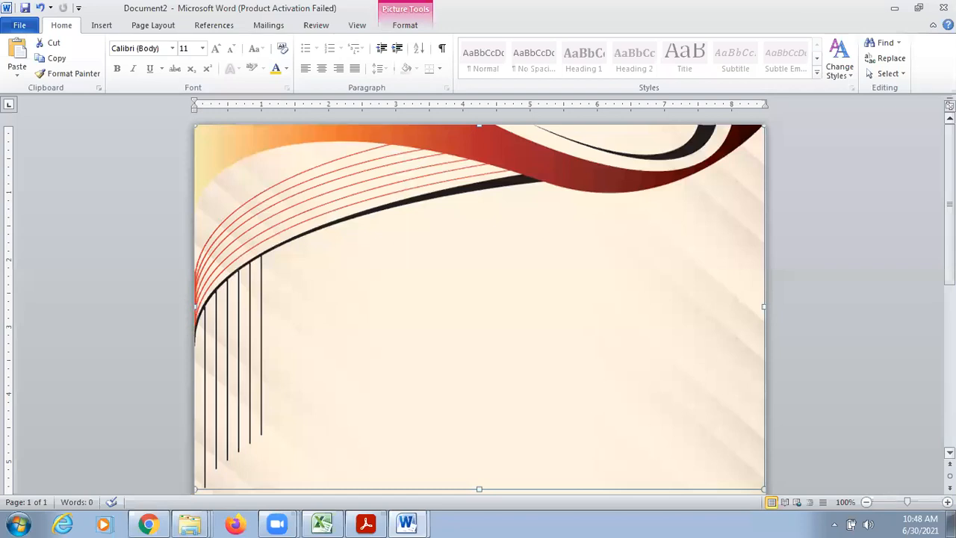
left_click(795, 331)
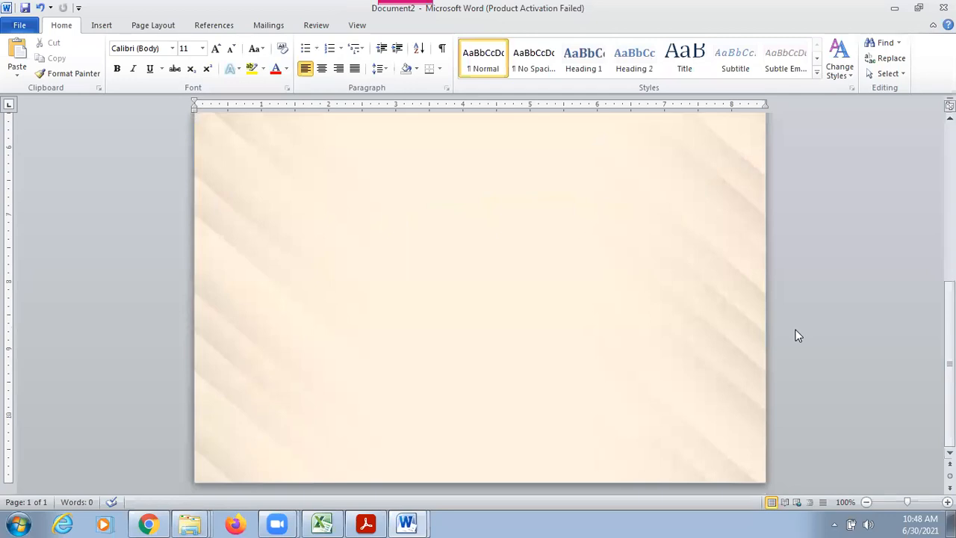
left_click_drag(950, 364, 950, 203)
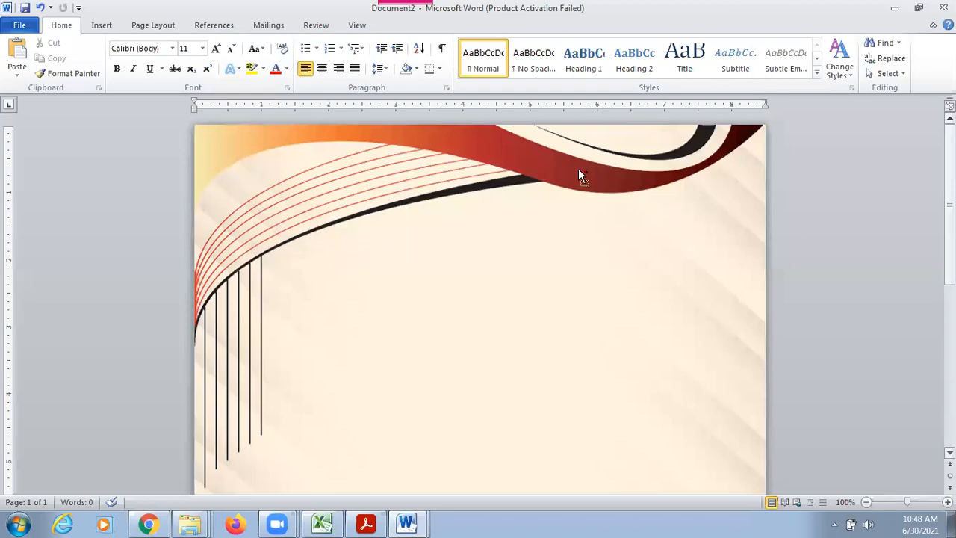
Duplicate the orange-red curved border picture and move the copy down the page
left_click(578, 170)
key("ctrl+v")
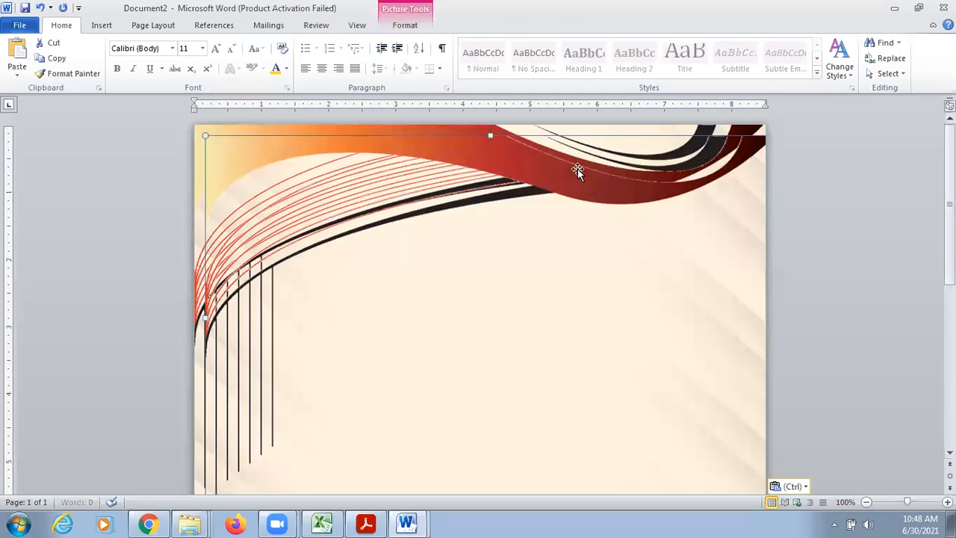
left_click_drag(577, 169, 591, 321)
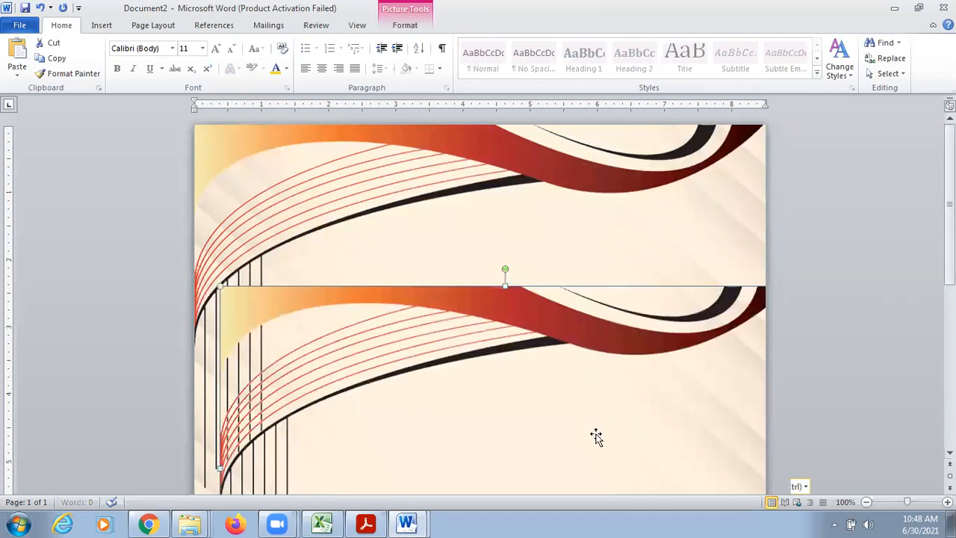
left_click_drag(596, 436, 596, 437)
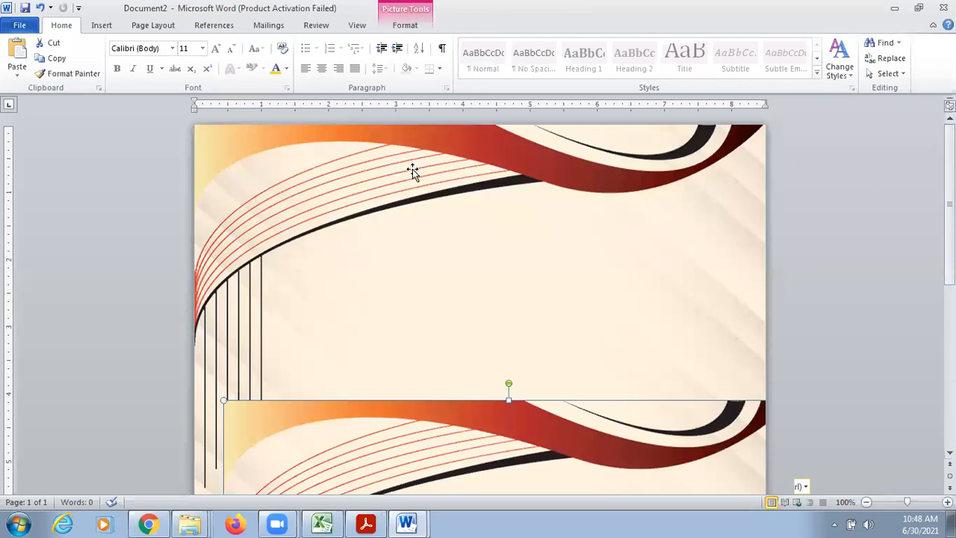
Flip the copied border picture vertically and align it with the page's bottom and left edges
left_click(412, 29)
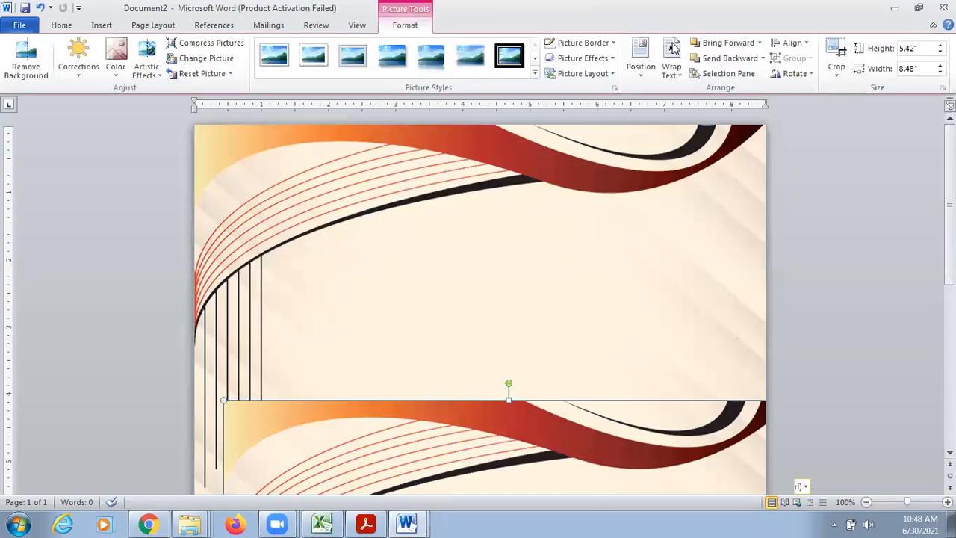
left_click(796, 73)
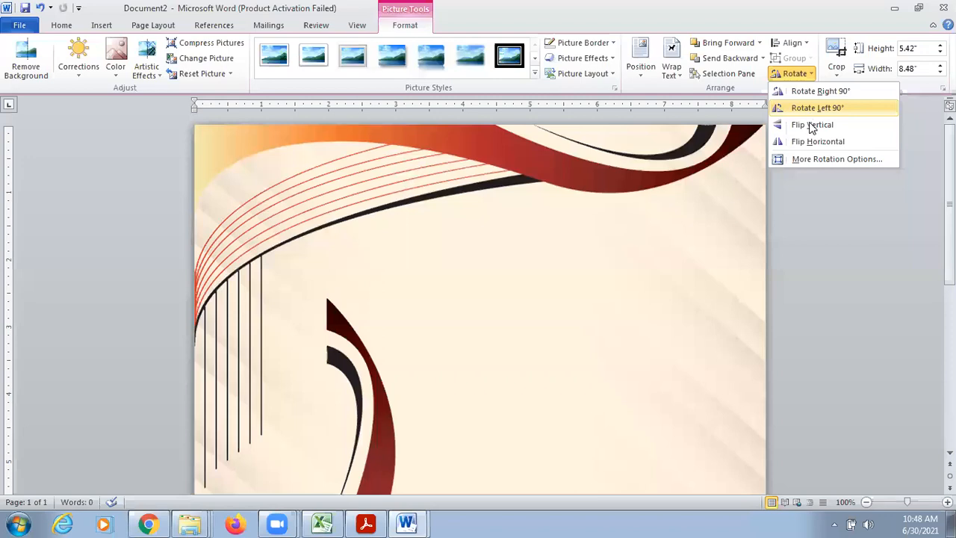
left_click(812, 125)
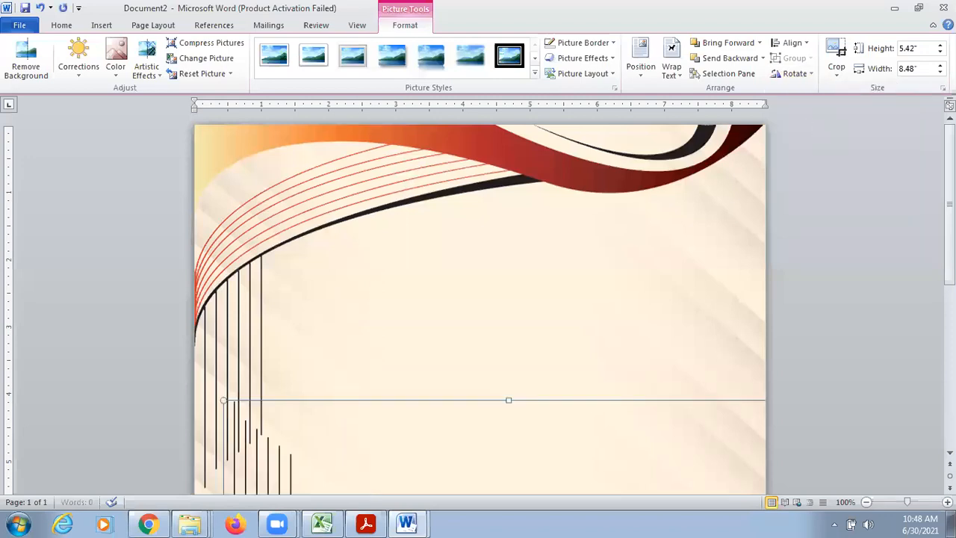
scroll(604, 393, "down", 10)
left_click_drag(541, 414, 544, 446)
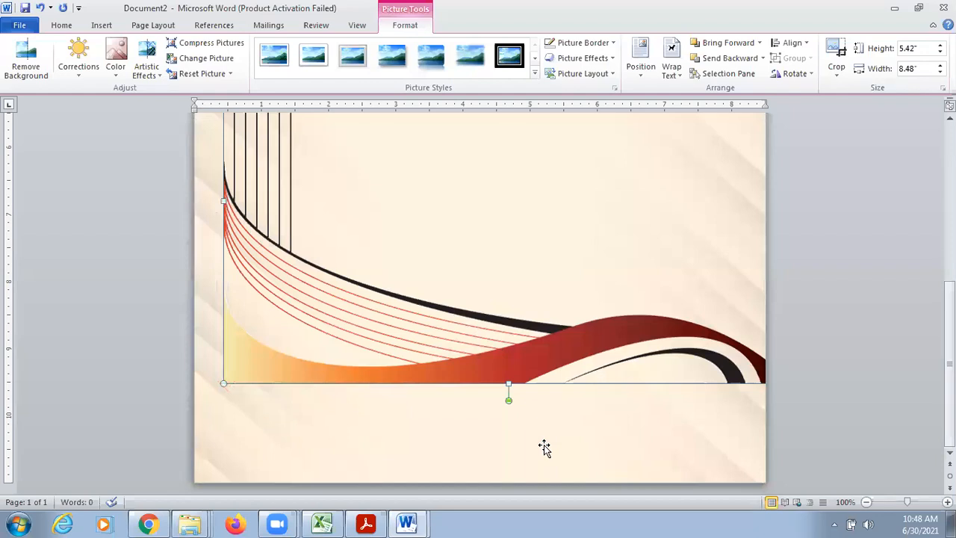
Flip the bottom border picture horizontally so its vertical lines stand at the page's right edge
left_click(795, 74)
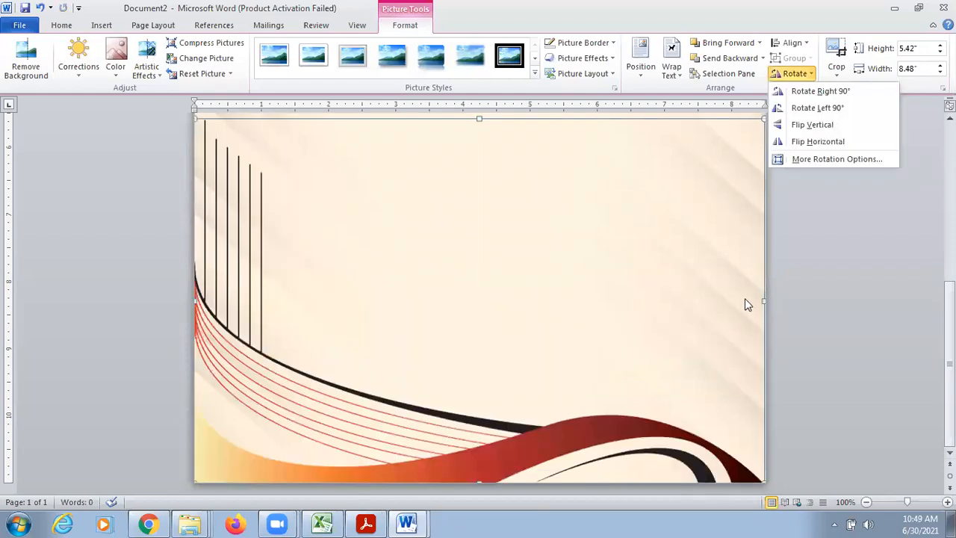
left_click(803, 140)
left_click(906, 321)
Examine how the top and bottom border pictures frame the textured page
scroll(908, 321, "up", 10)
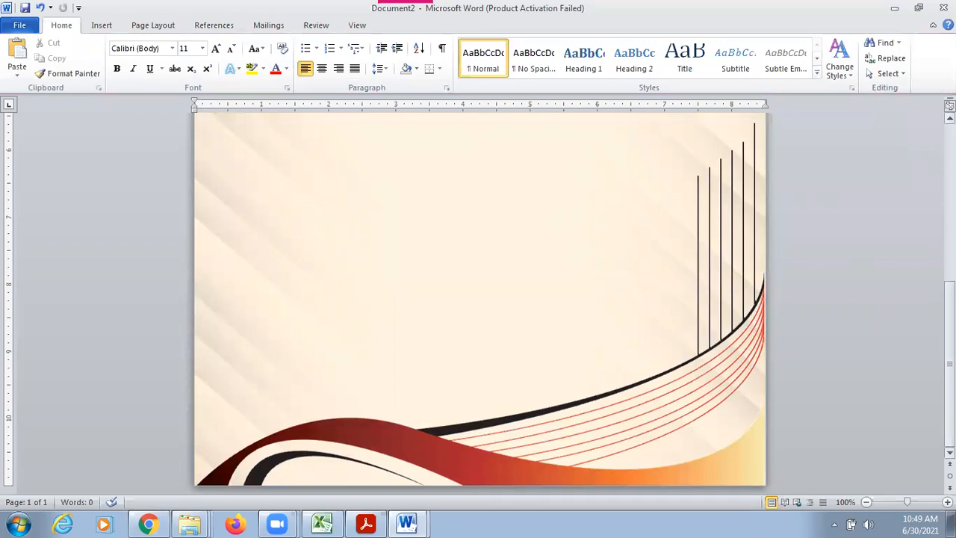
scroll(908, 321, "up", 1)
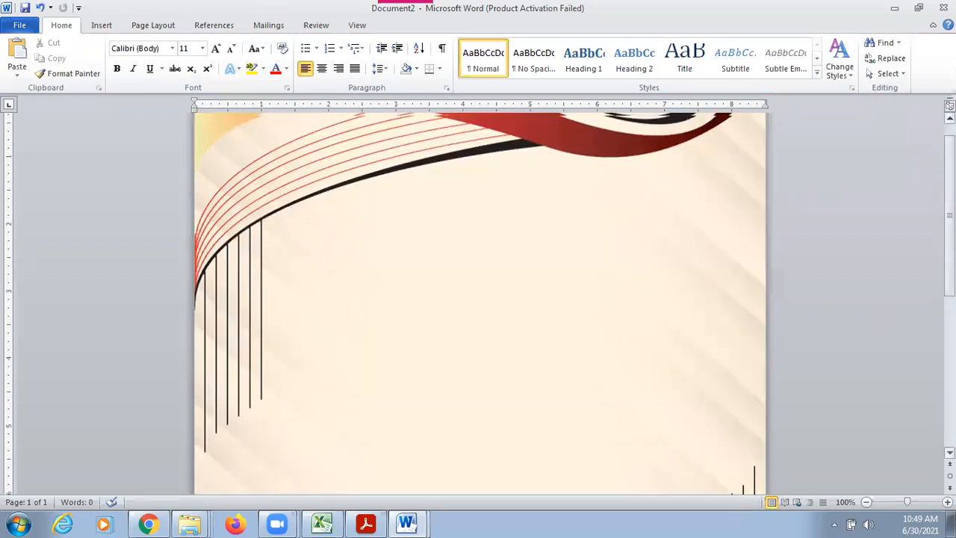
scroll(478, 303, "down", 5)
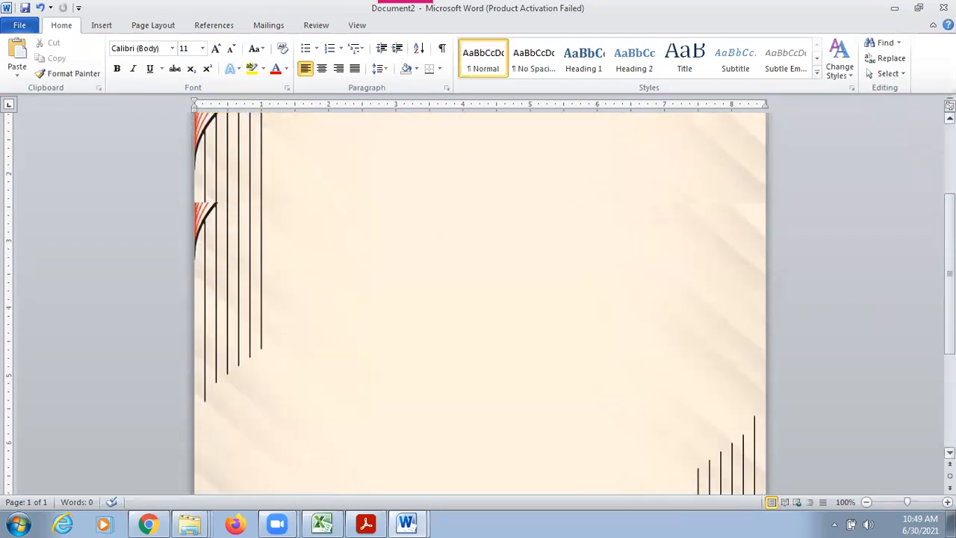
scroll(479, 302, "up", 5)
scroll(479, 302, "down", 5)
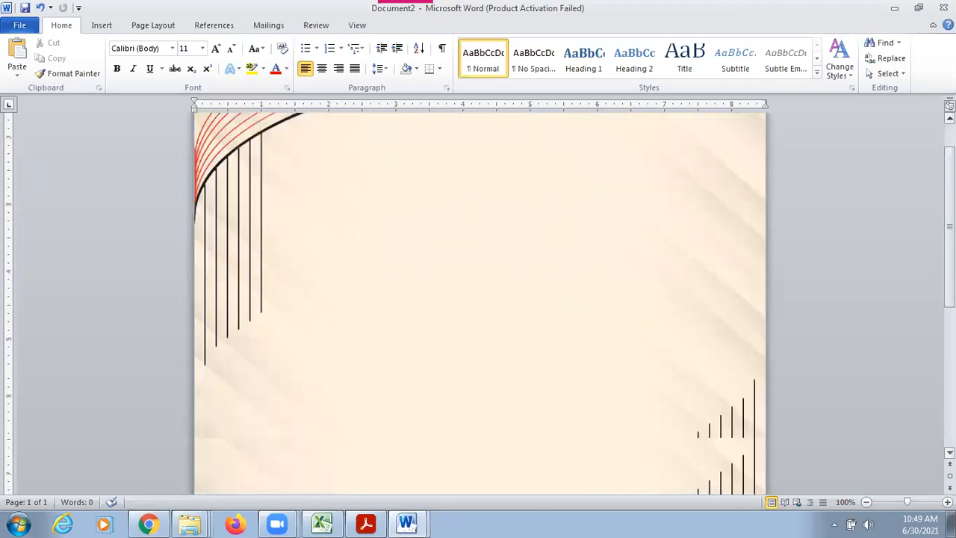
scroll(479, 302, "down", 5)
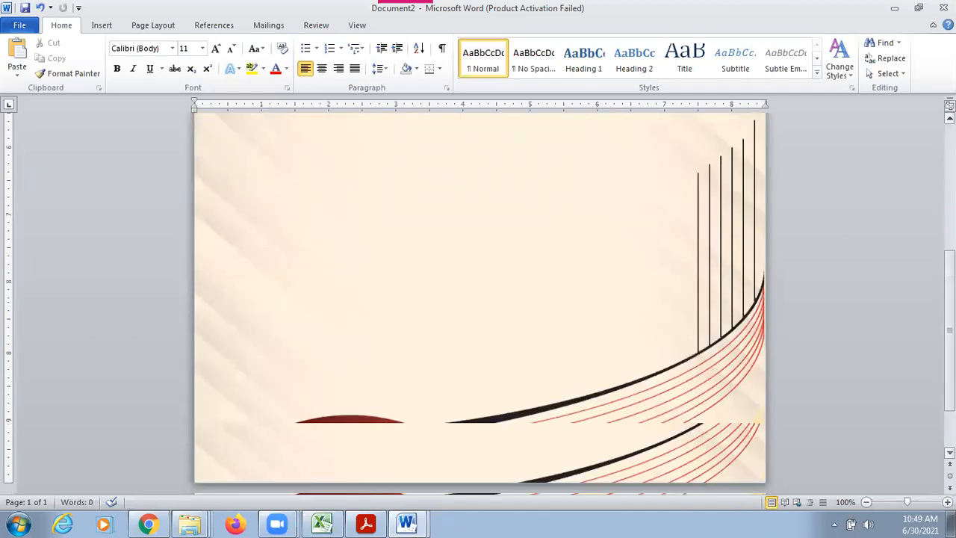
scroll(478, 302, "up", 7)
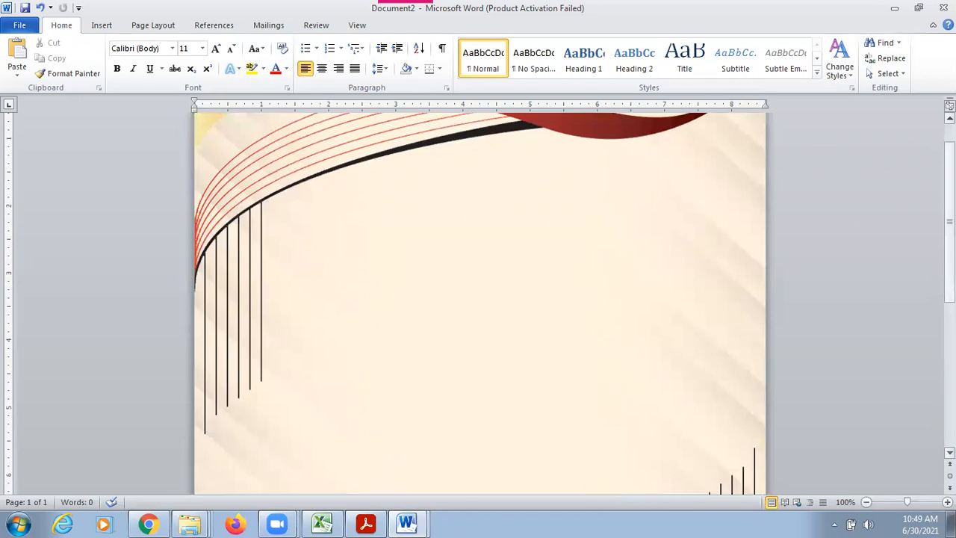
scroll(744, 379, "up", 2)
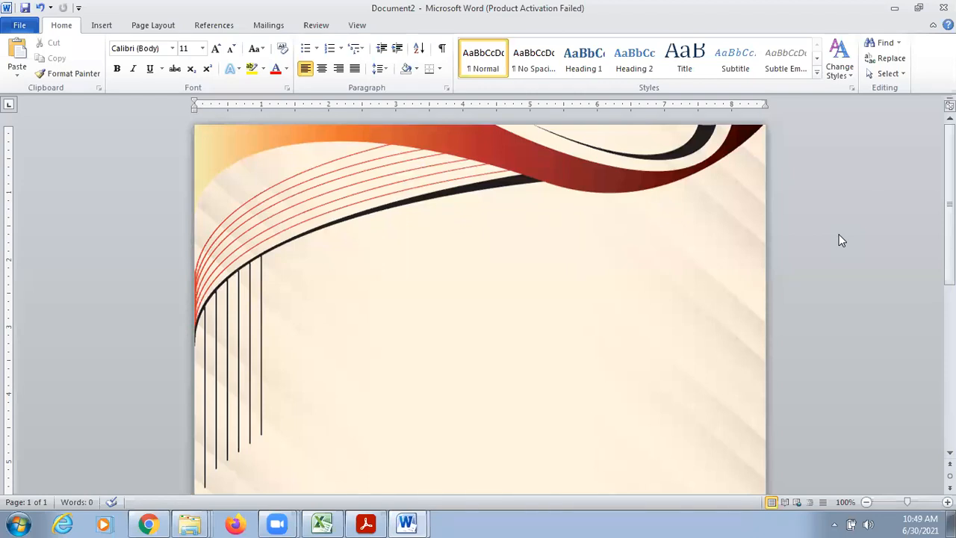
Delete the flipped border picture at the bottom of the page
key("Page_Down")
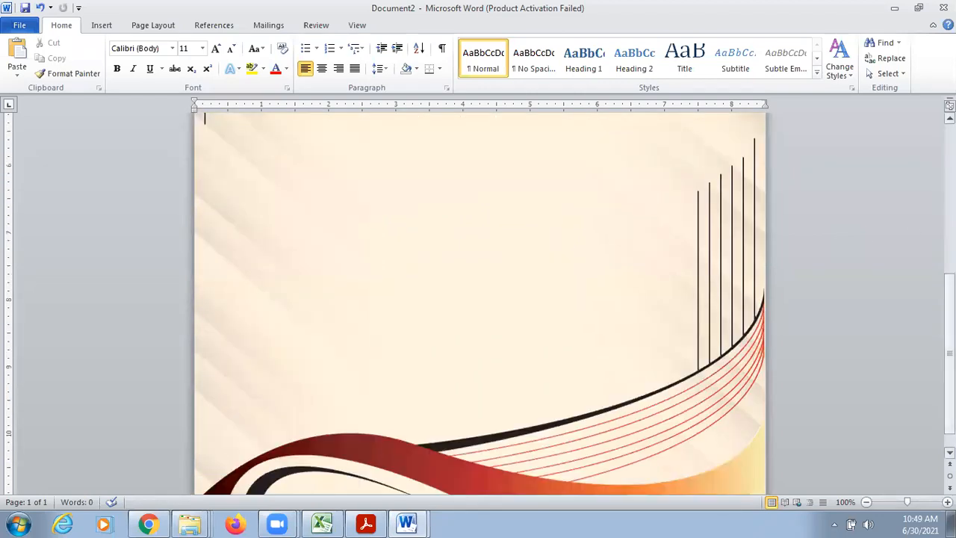
left_click(742, 388)
key("Delete")
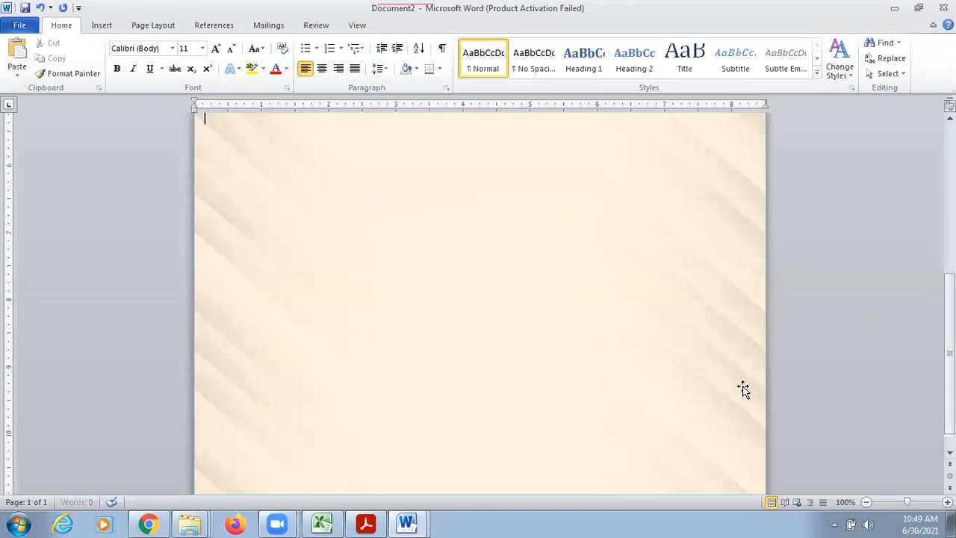
left_click_drag(949, 353, 949, 240)
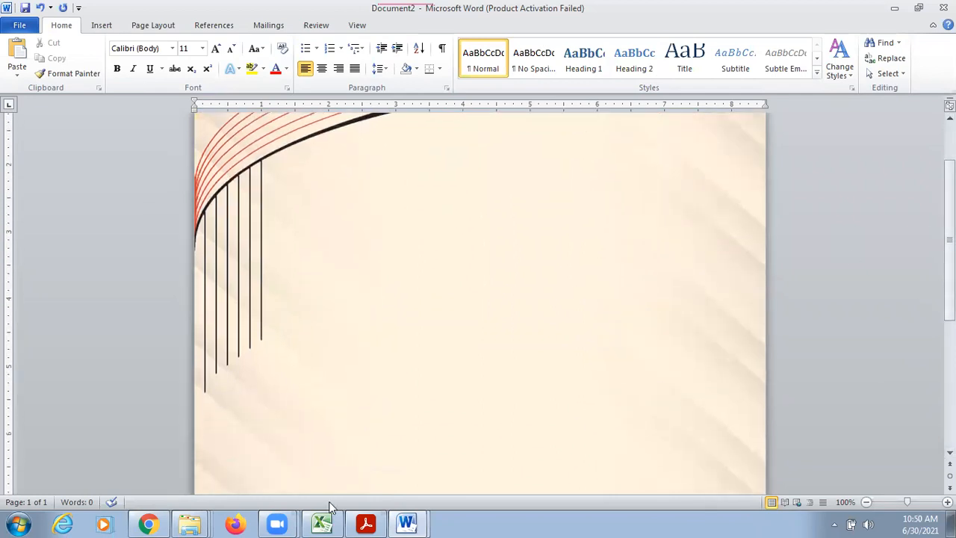
Switch to Chrome and search Google Images for "stethoscope png"
left_click(149, 522)
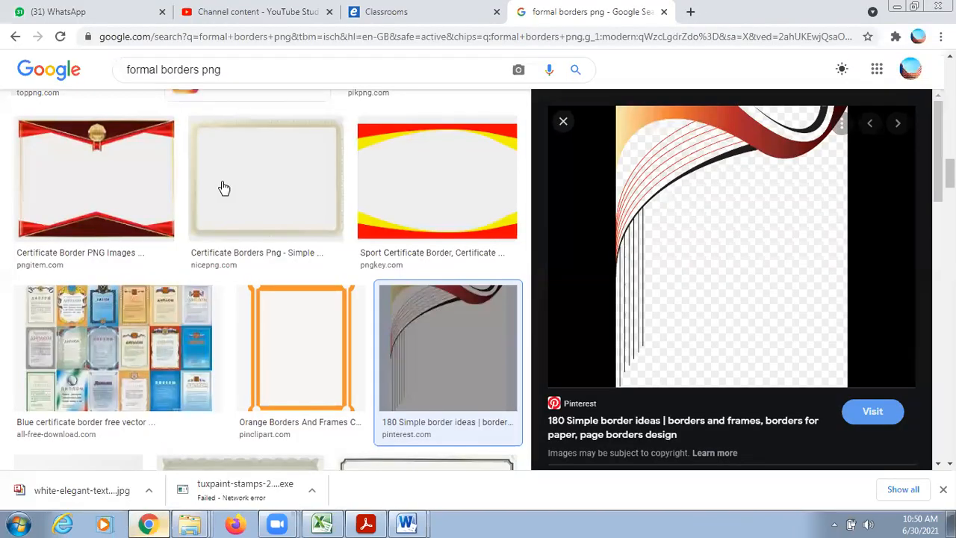
left_click(200, 69)
key("BackSpace")
key("BackSpace")
key("BackSpace")
key("BackSpace")
key("BackSpace")
key("BackSpace")
key("BackSpace")
key("BackSpace")
key("BackSpace")
key("BackSpace")
key("BackSpace")
key("BackSpace")
key("BackSpace")
key("BackSpace")
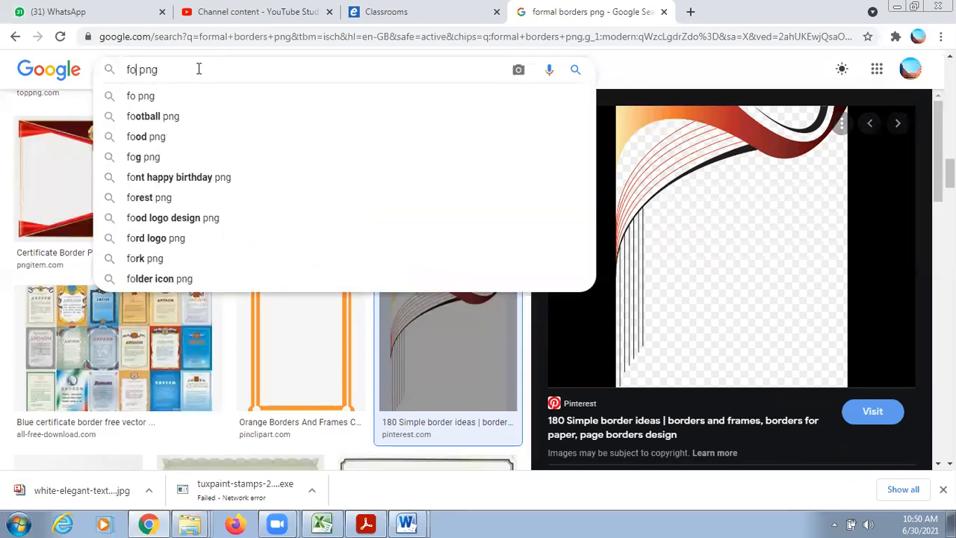
type("stetho")
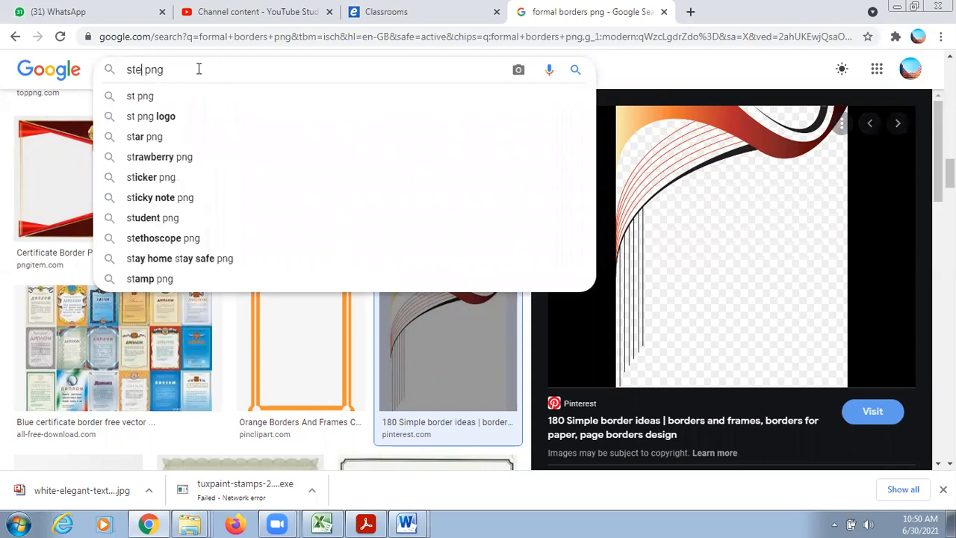
type("sc")
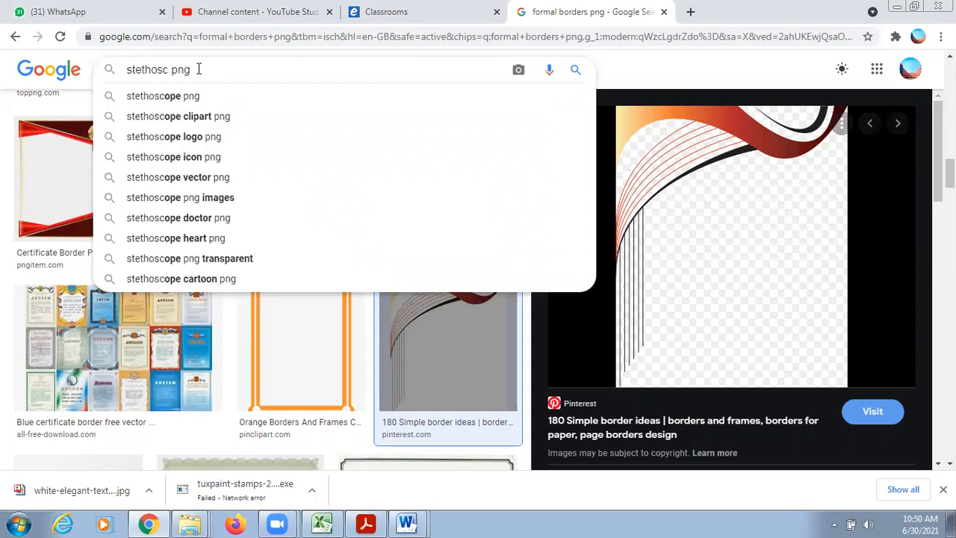
left_click(186, 98)
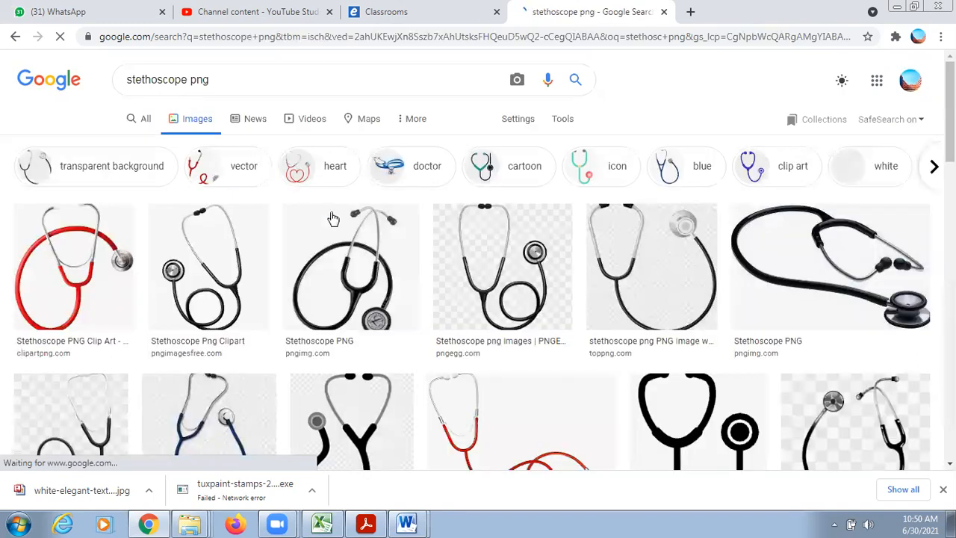
Preview the "Stethoscope Png Clipart" result from pngimagesfree.com and copy its image
left_click(256, 288)
right_click(744, 239)
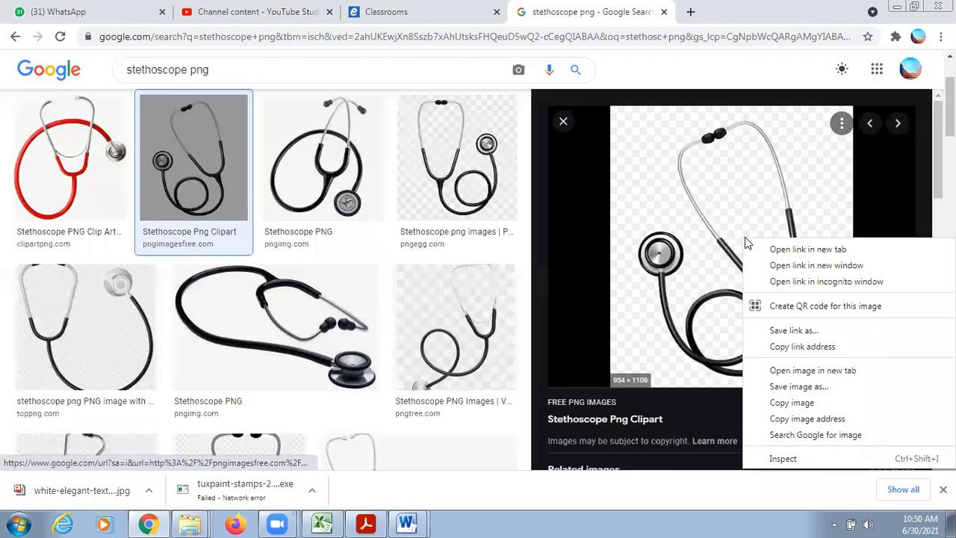
left_click(787, 403)
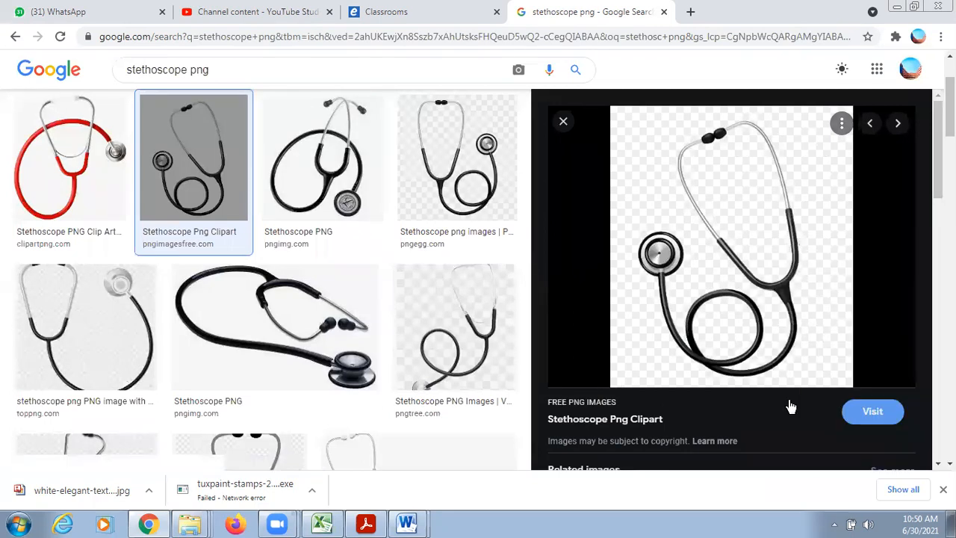
Switch to Word and paste the copied stethoscope picture into the bordered document
left_click(448, 497)
key("ctrl+v")
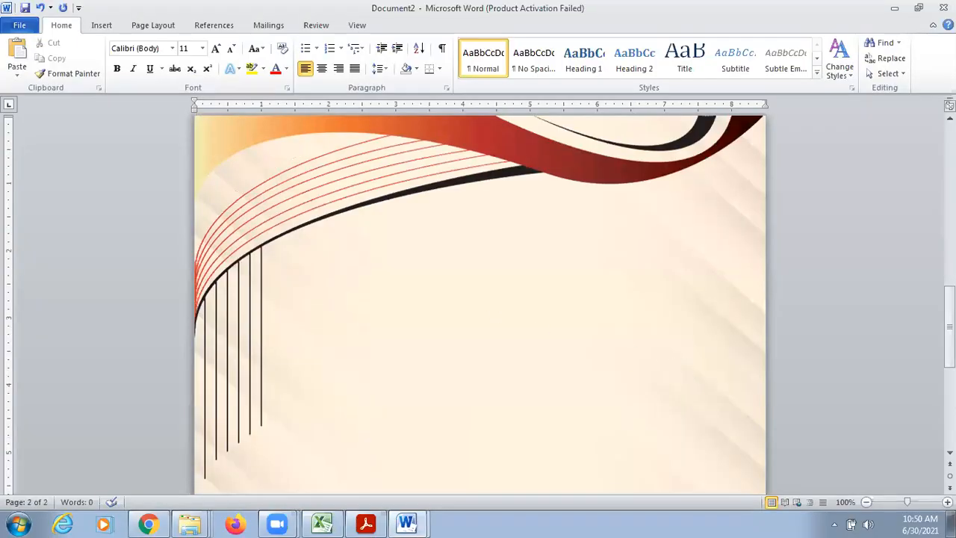
left_click_drag(950, 326, 950, 184)
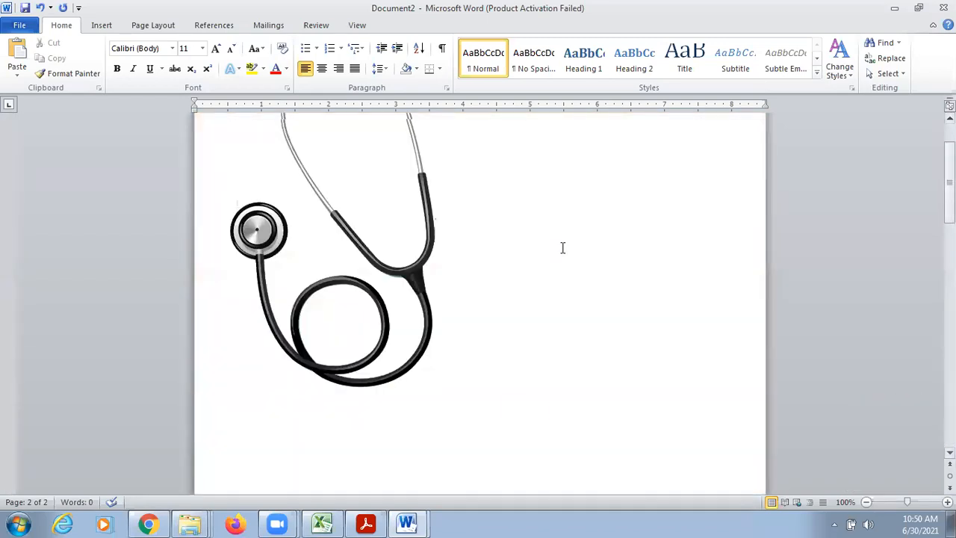
Set the stethoscope picture's text wrapping to In Front of Text
left_click(397, 268)
right_click(401, 273)
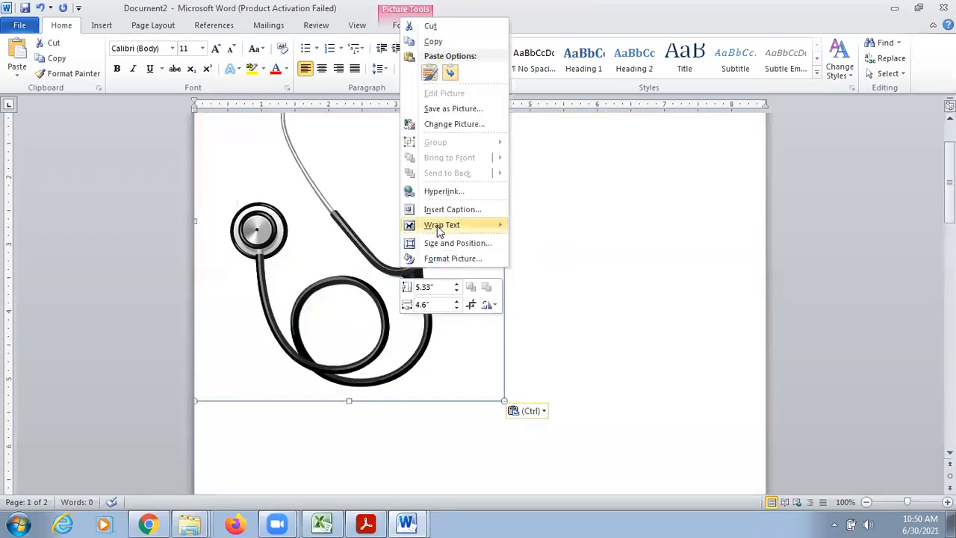
mouse_move(435, 225)
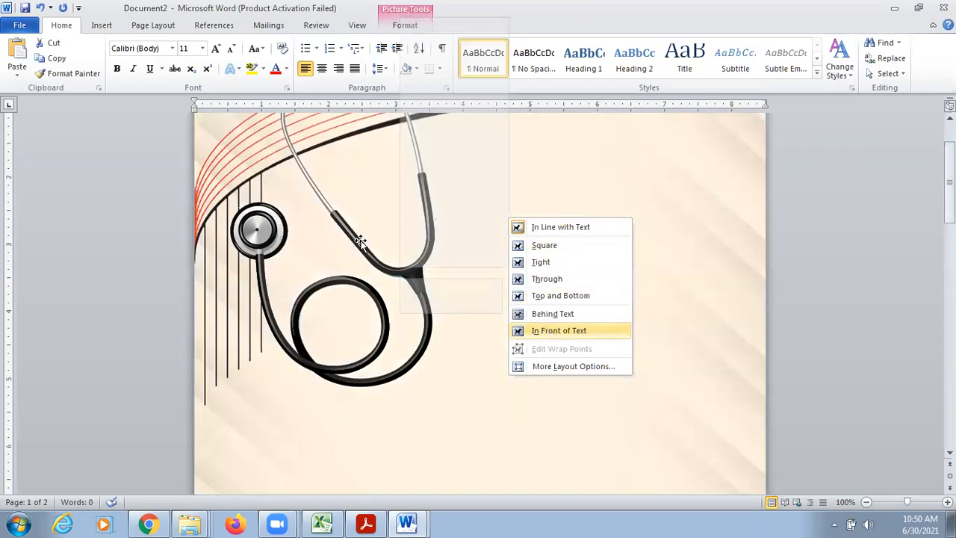
left_click(552, 333)
Move the stethoscope picture to the page's lower-right corner and shrink it proportionally to 4.08" high by 3.52" wide
left_click_drag(376, 261, 574, 416)
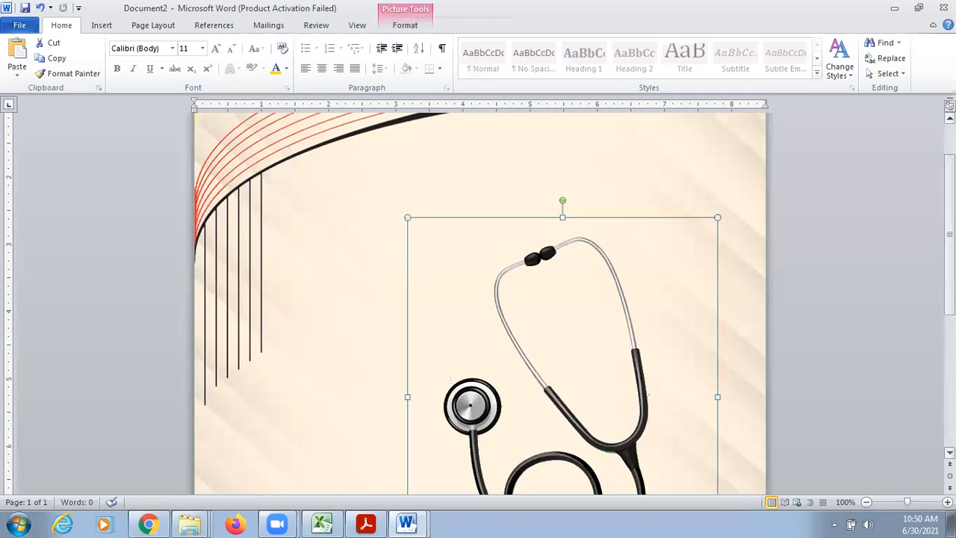
left_click_drag(951, 261, 951, 390)
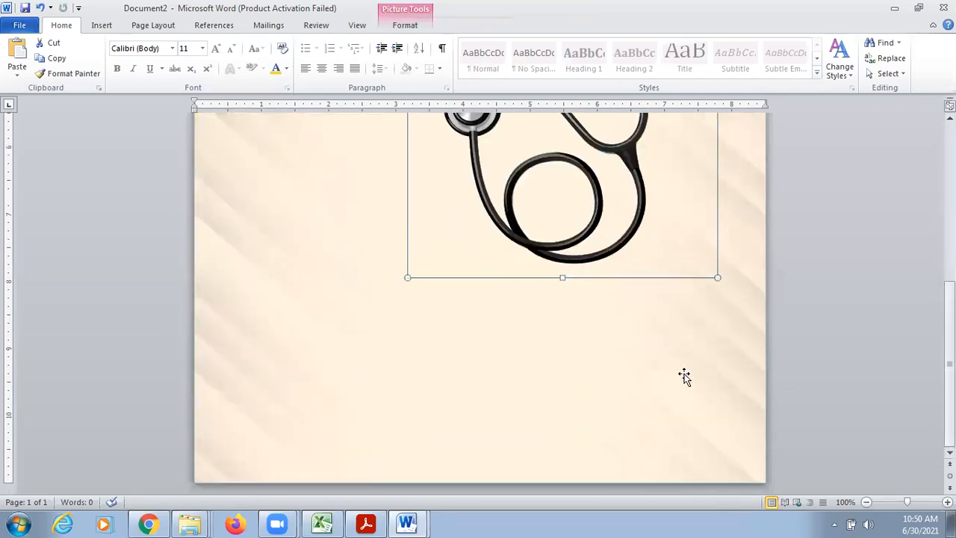
left_click_drag(602, 201, 649, 400)
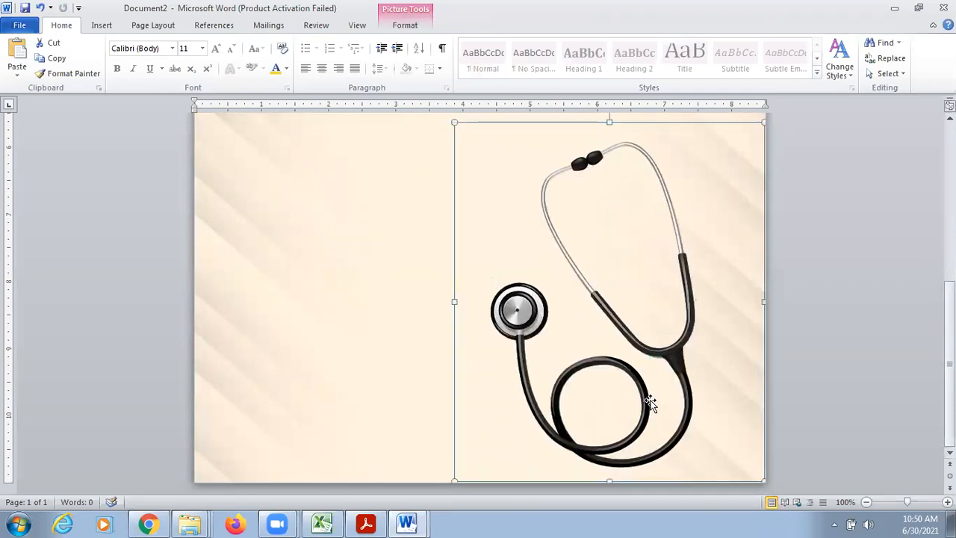
left_click_drag(454, 122, 526, 294)
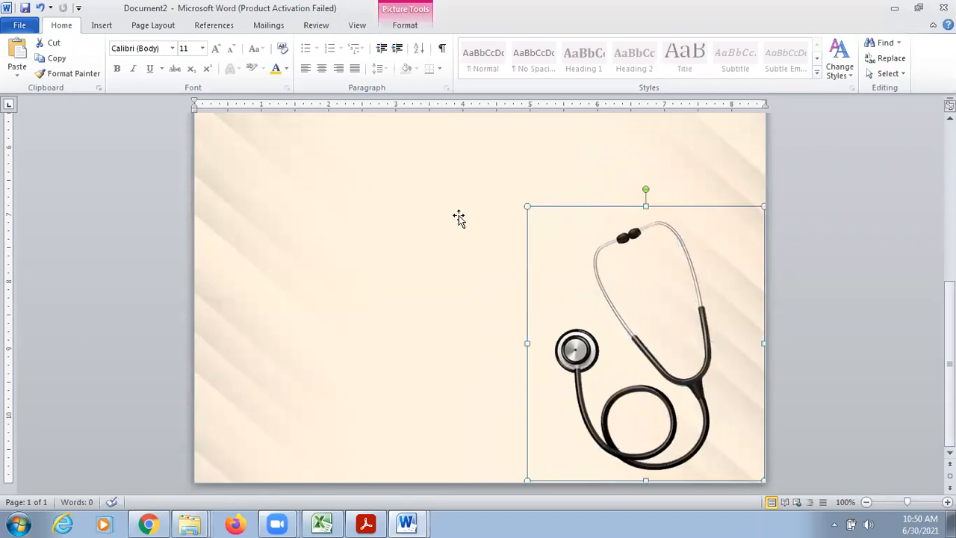
Recolor the stethoscope picture with the light gray variation so it looks faded against the peach background
left_click(419, 27)
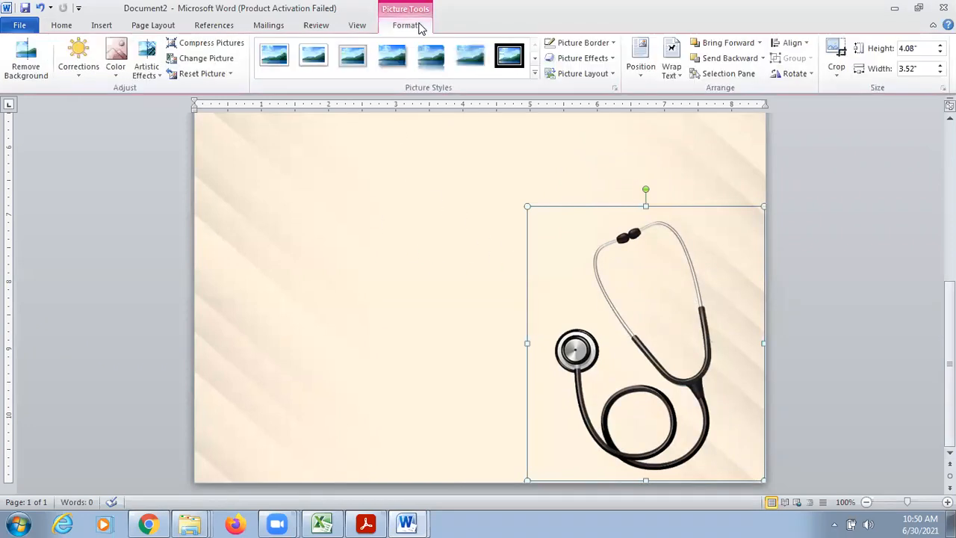
left_click(126, 75)
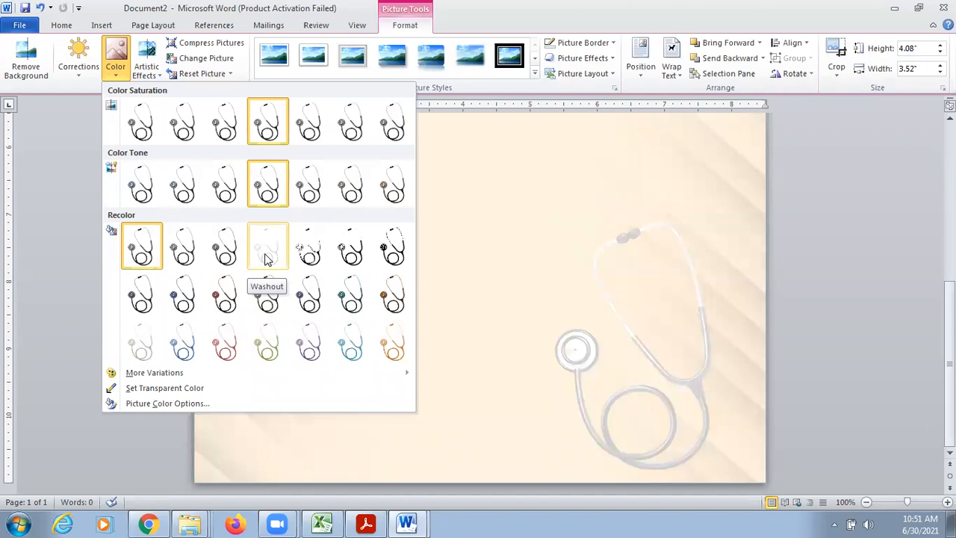
left_click(144, 344)
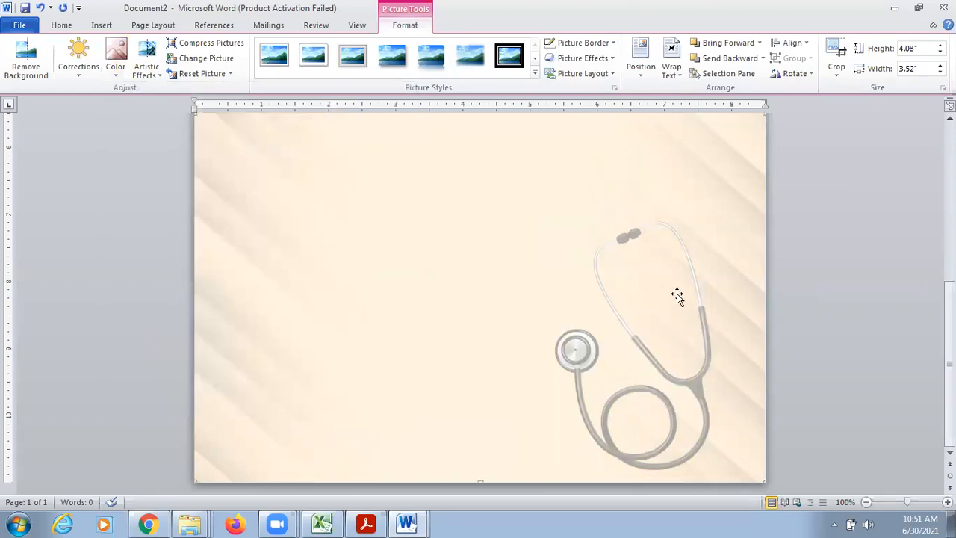
Tilt the stethoscope picture counterclockwise and shift it slightly closer to the page's lower-right corner
left_click(581, 378)
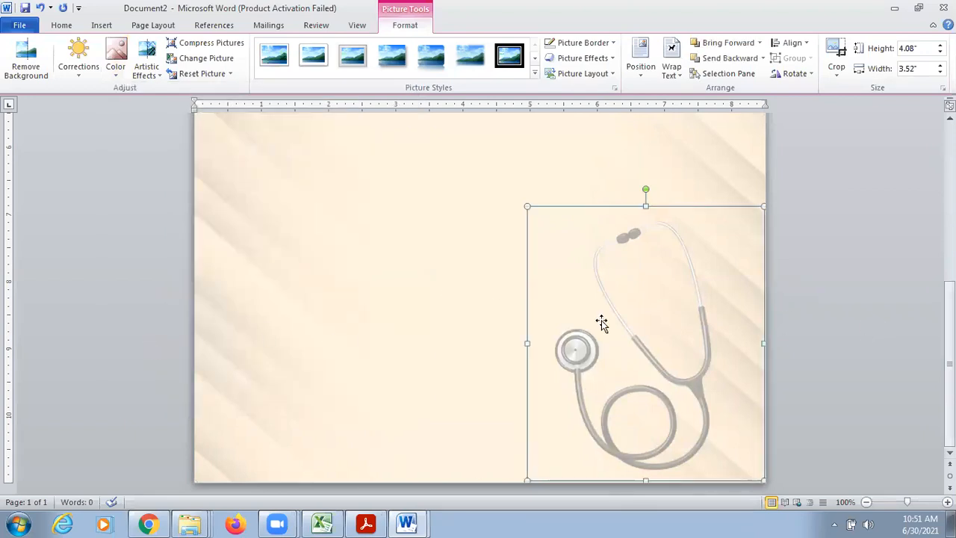
left_click_drag(647, 188, 591, 192)
left_click_drag(647, 320, 667, 331)
left_click(811, 241)
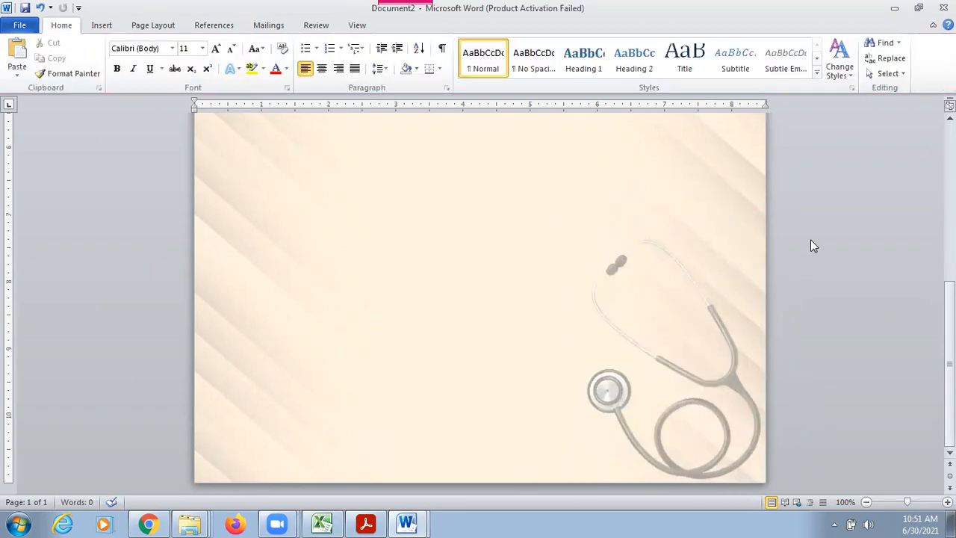
Review the page layout from the faded stethoscope up to the orange-red curved border
scroll(478, 299, "up", 8)
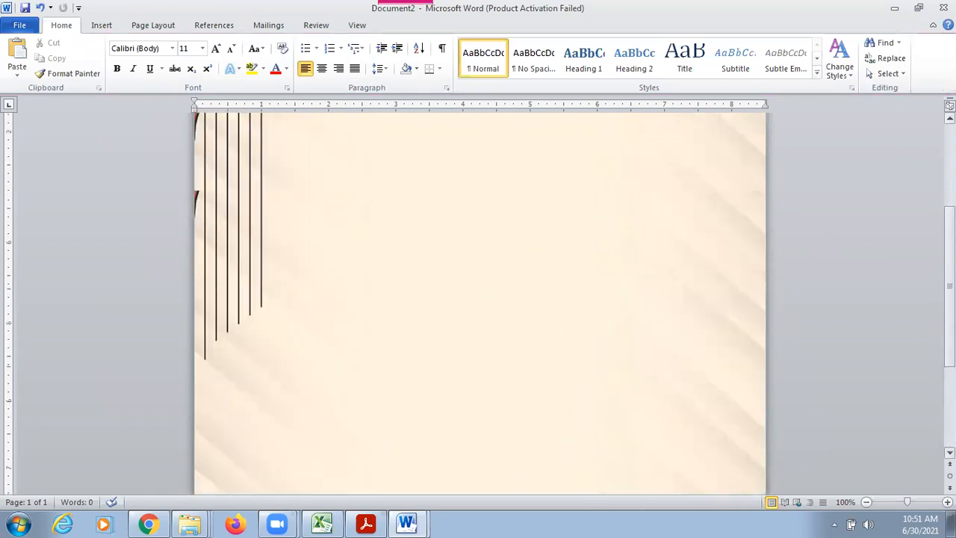
scroll(478, 299, "up", 3)
scroll(478, 299, "down", 3)
scroll(478, 298, "up", 3)
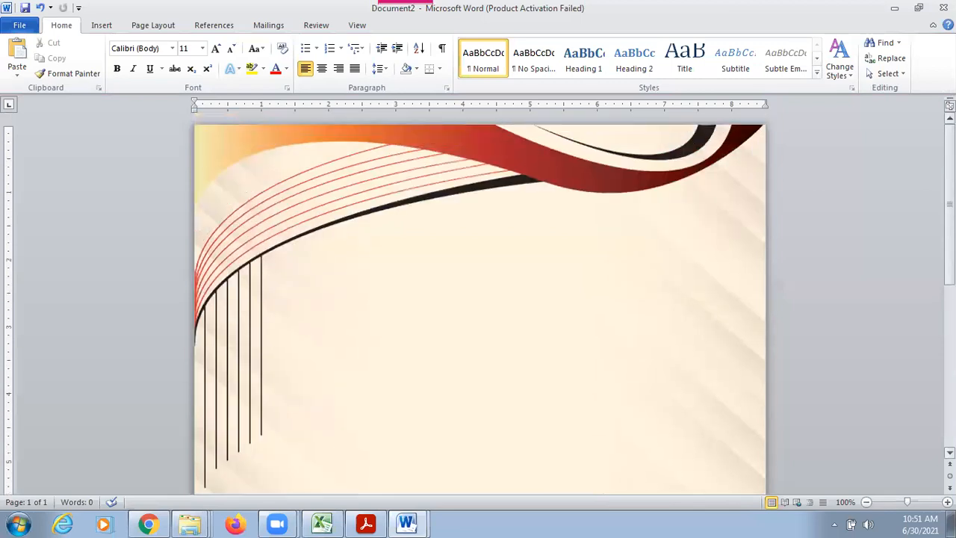
scroll(478, 299, "down", 3)
scroll(478, 299, "up", 3)
scroll(478, 299, "down", 3)
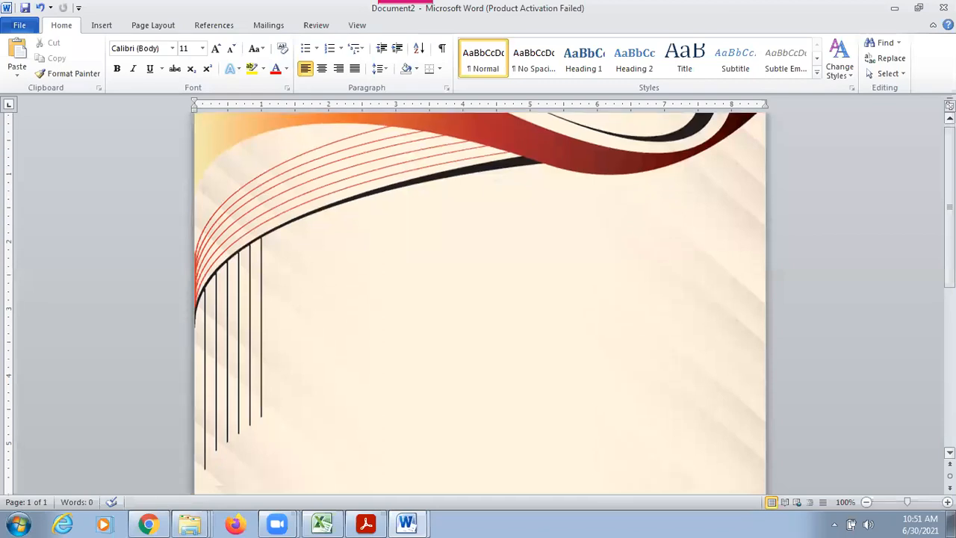
scroll(478, 298, "up", 3)
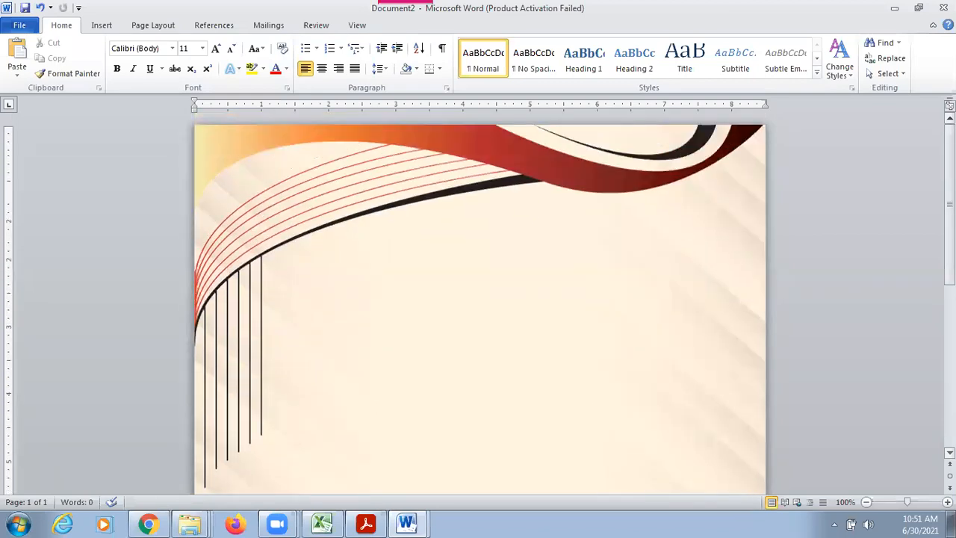